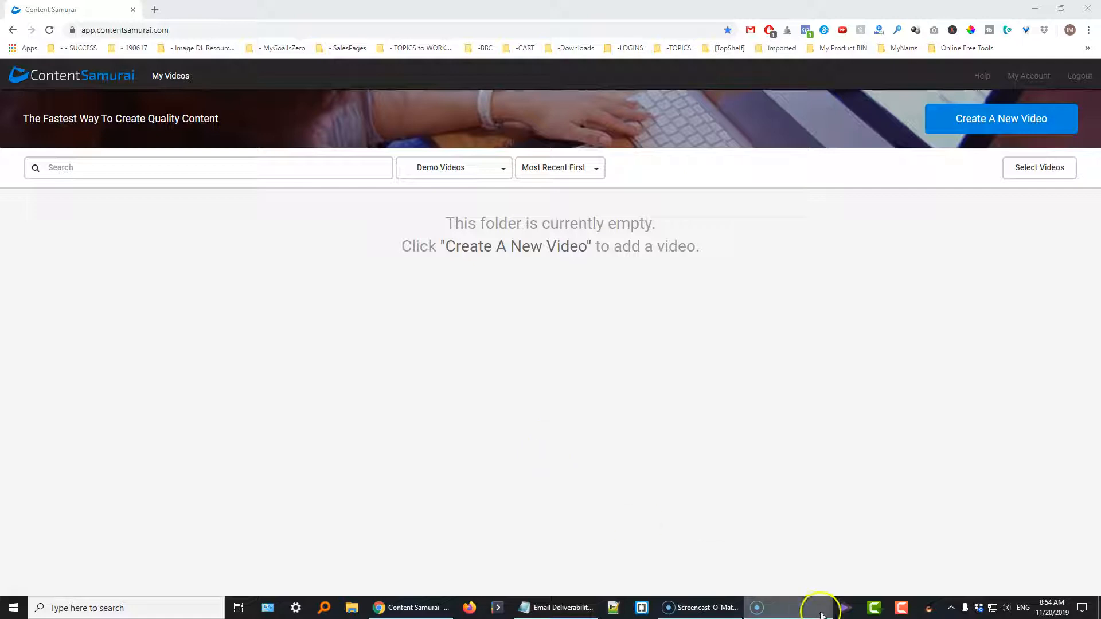
- Switch to Notepad and look over the Email Deliverability article
left_click(565, 615)
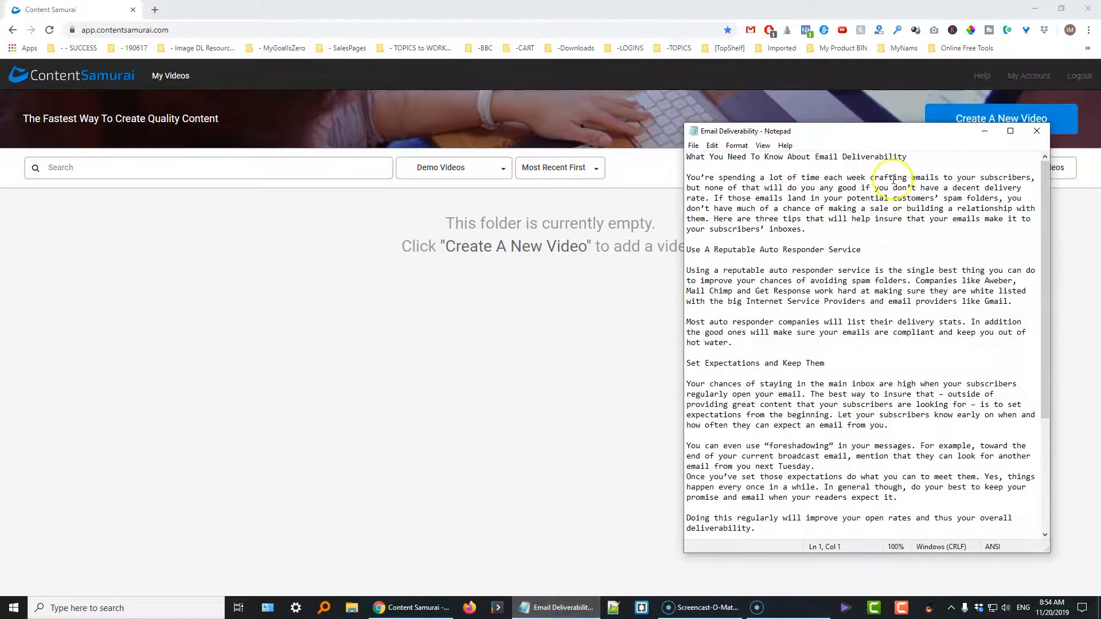
left_click_drag(826, 124, 725, 160)
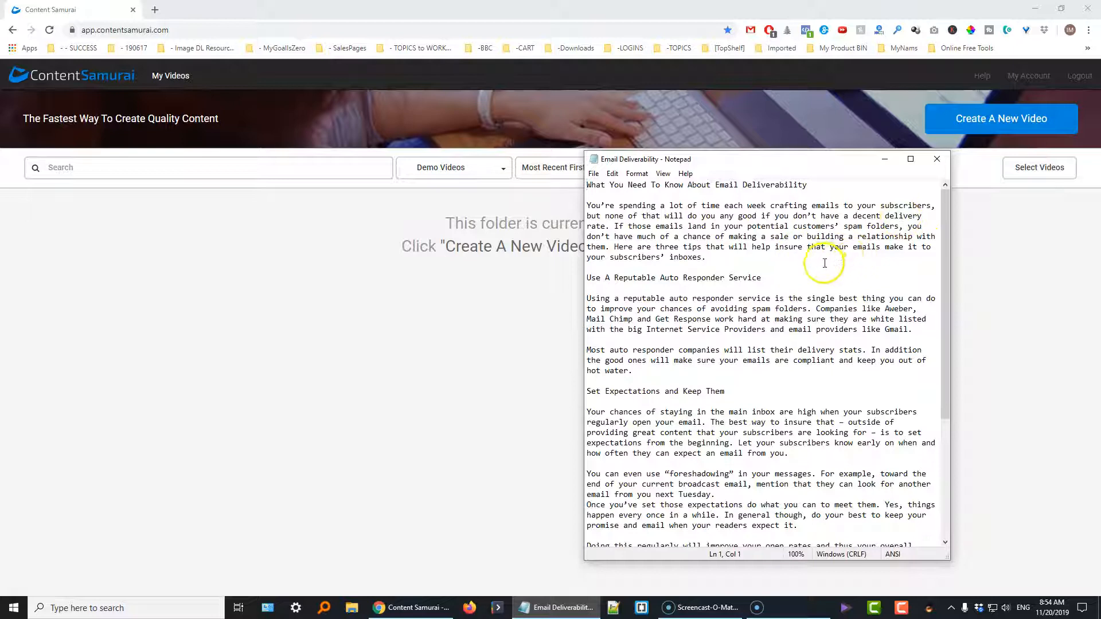
left_click(885, 159)
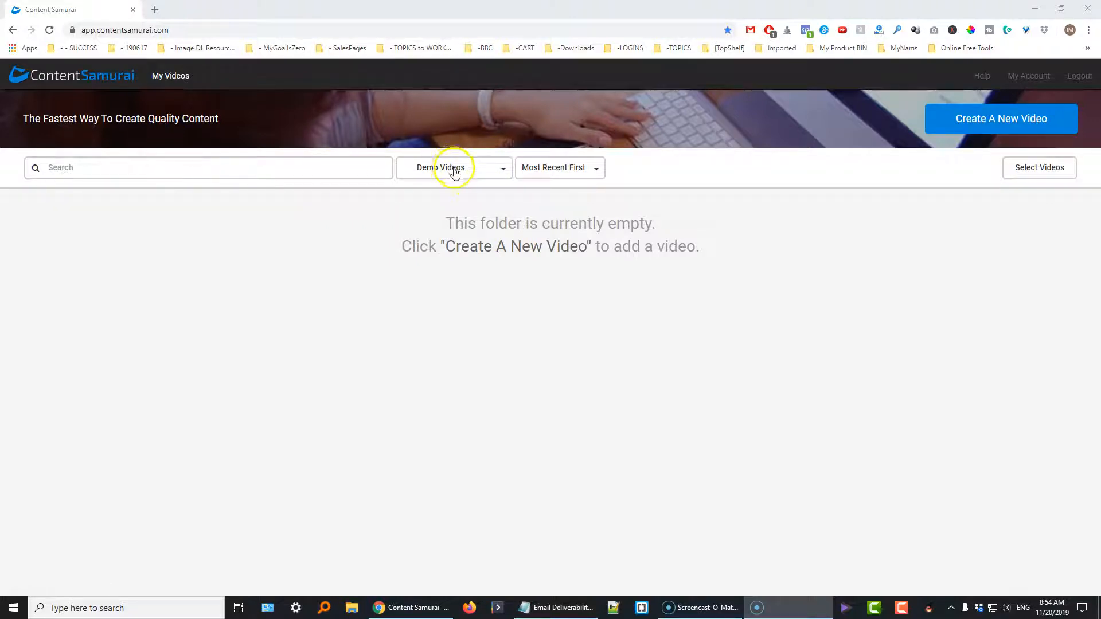
- Check the list of video folders and start a new video in the Demo Videos folder
left_click(477, 169)
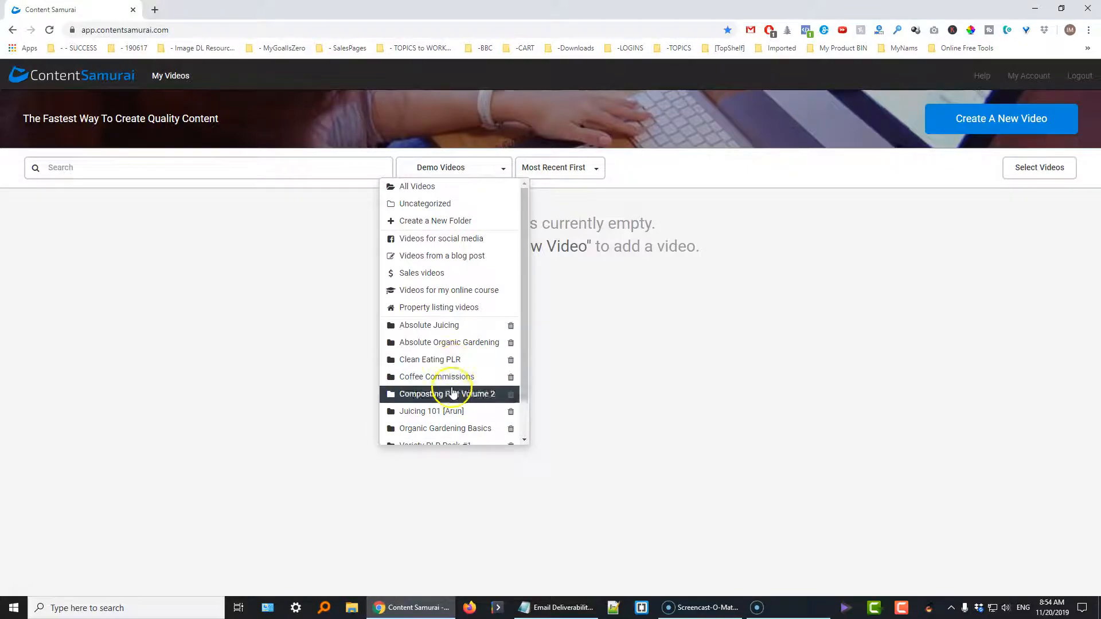
left_click(590, 325)
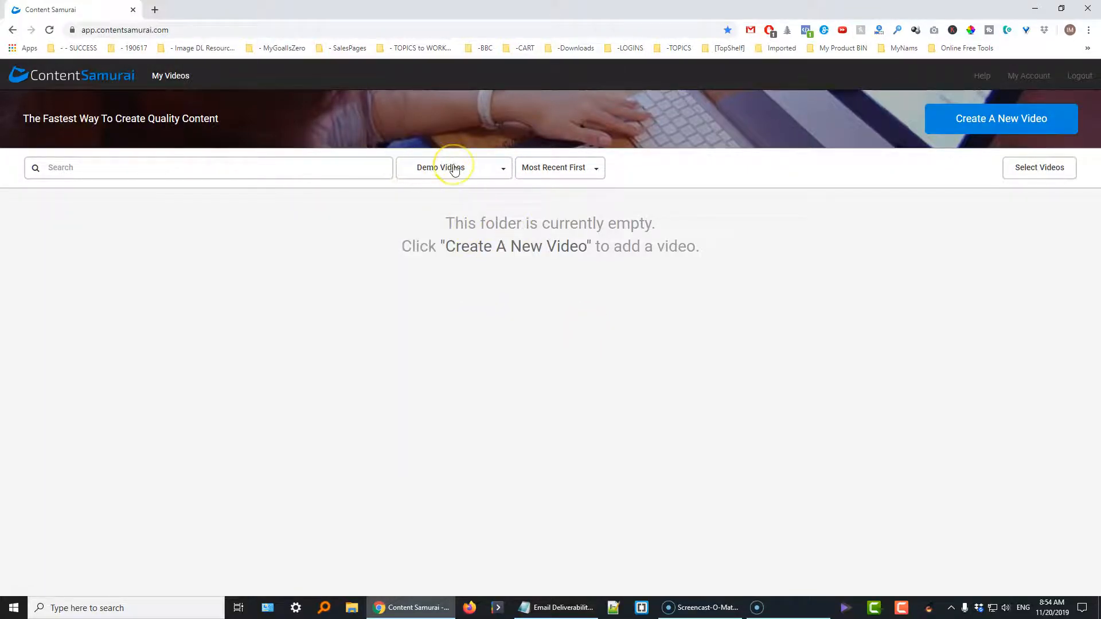
left_click(534, 249)
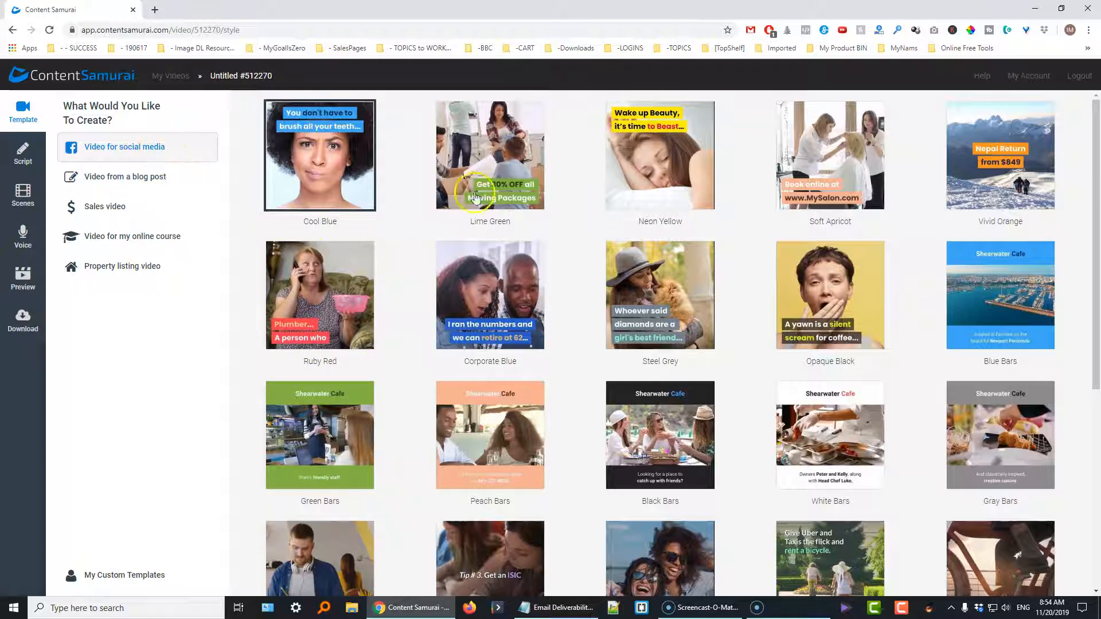
- Browse the social media video templates and play a short part of the Viral Orange sample
scroll(505, 362, "down", 5)
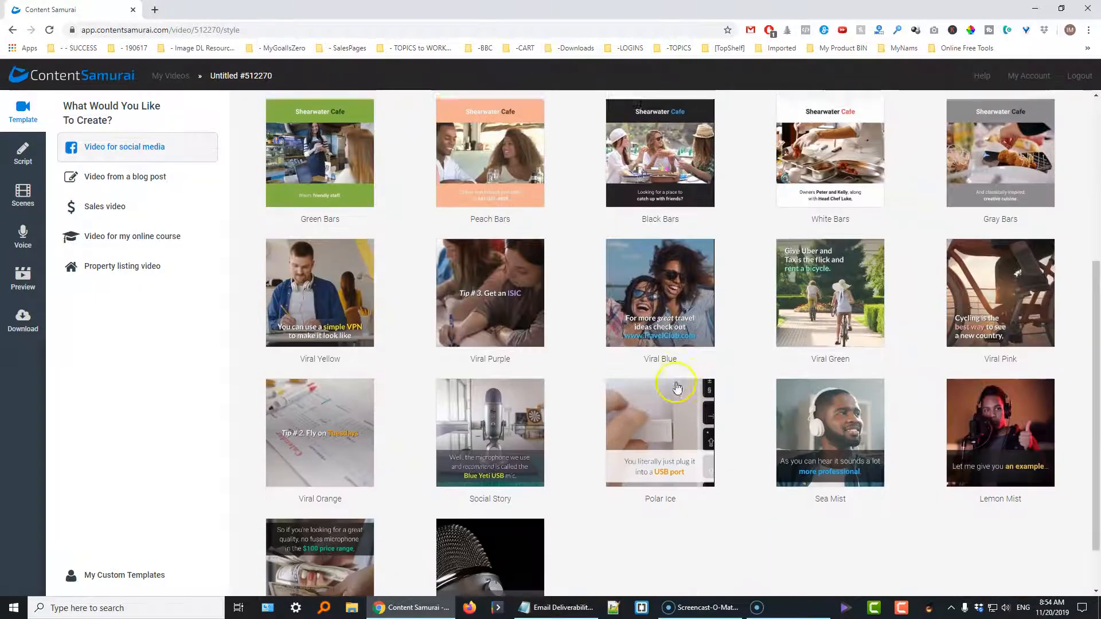
scroll(606, 446, "down", 1)
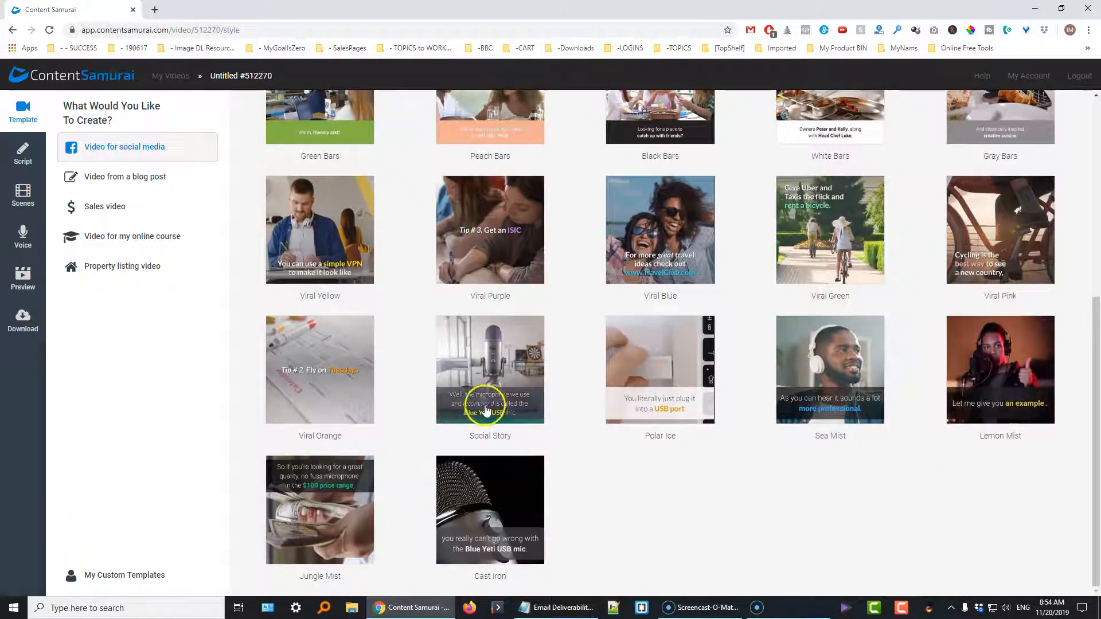
left_click(320, 366)
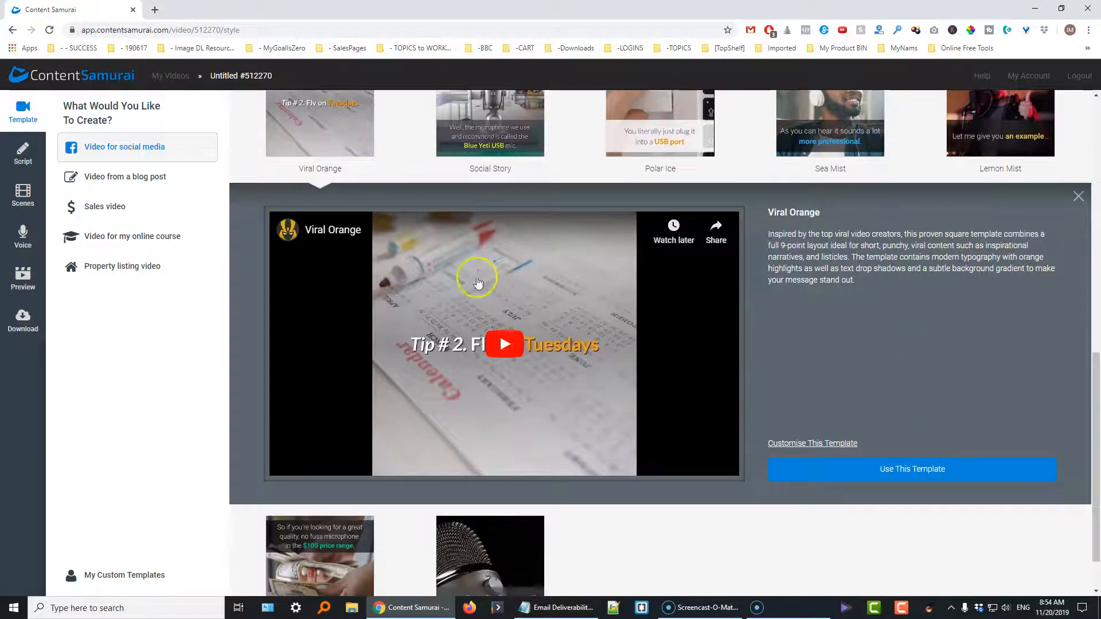
left_click(507, 344)
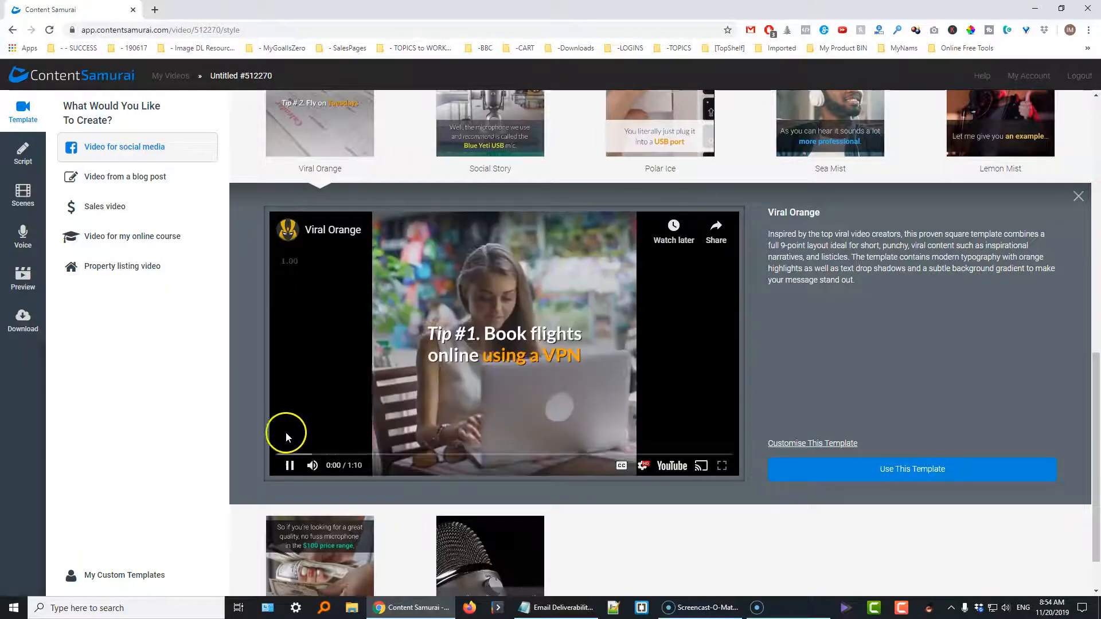
left_click(289, 465)
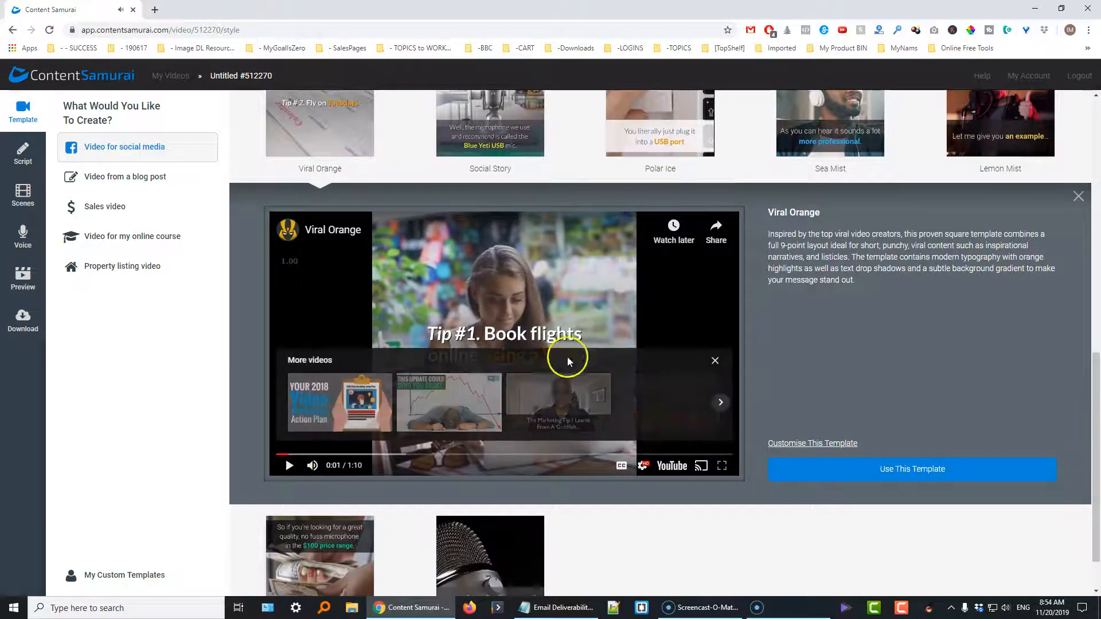
left_click(1077, 197)
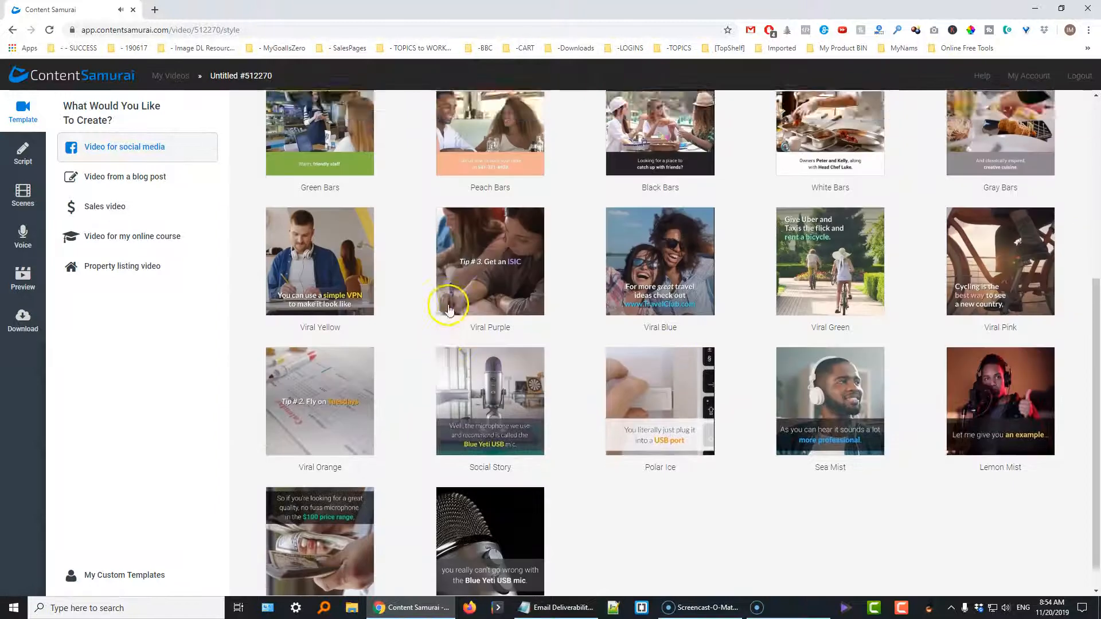
- Compare the templates offered for blog post, sales and social media videos
scroll(449, 310, "up", 10)
left_click(171, 175)
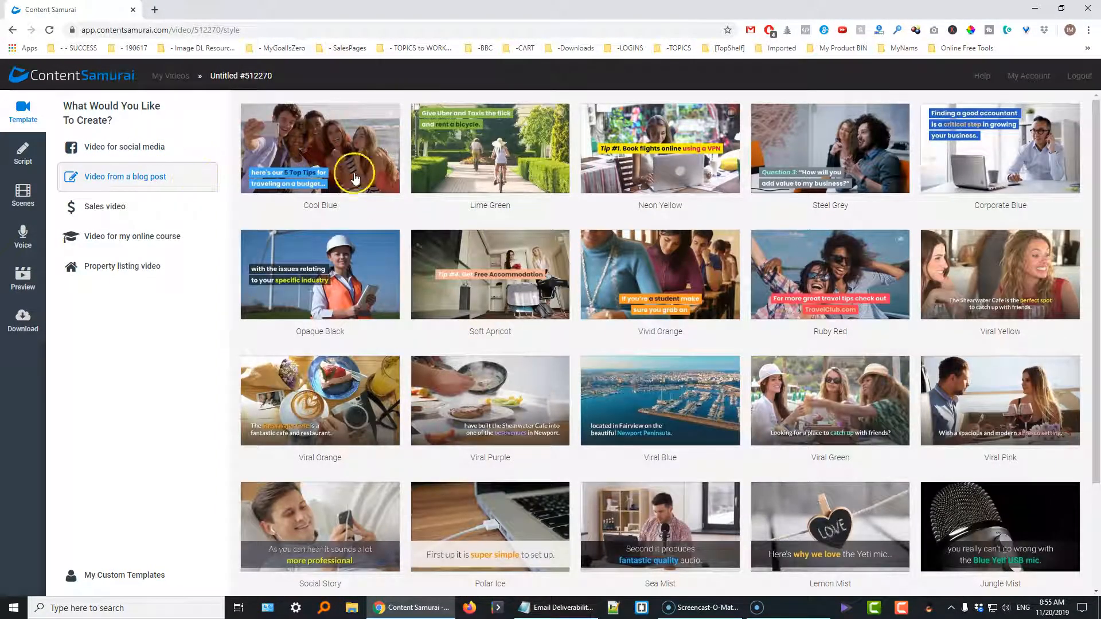
left_click(112, 207)
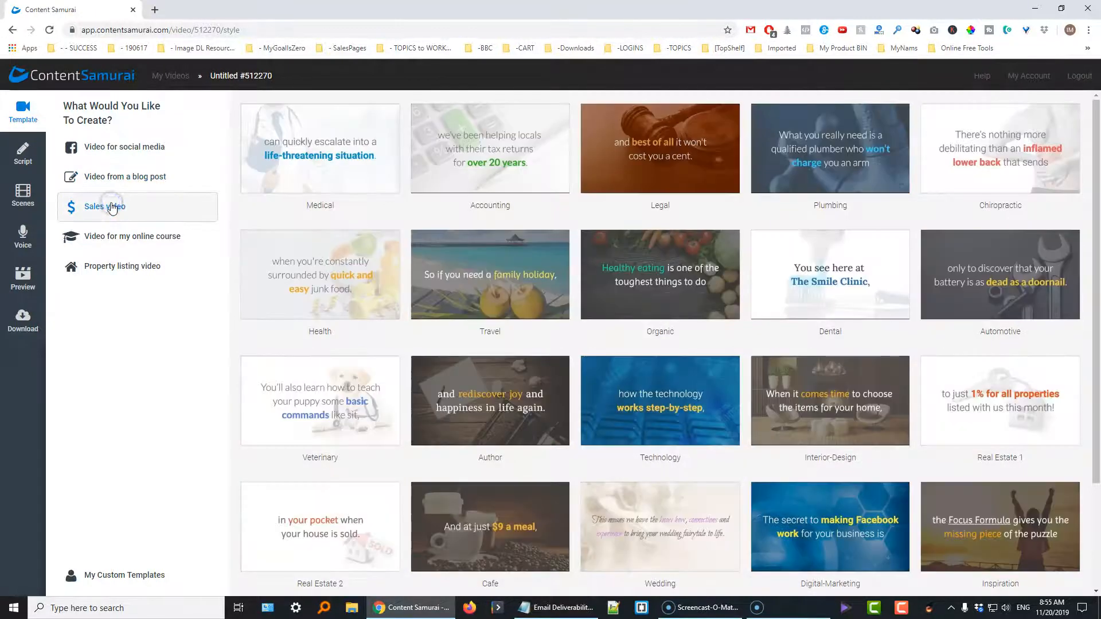
left_click(137, 177)
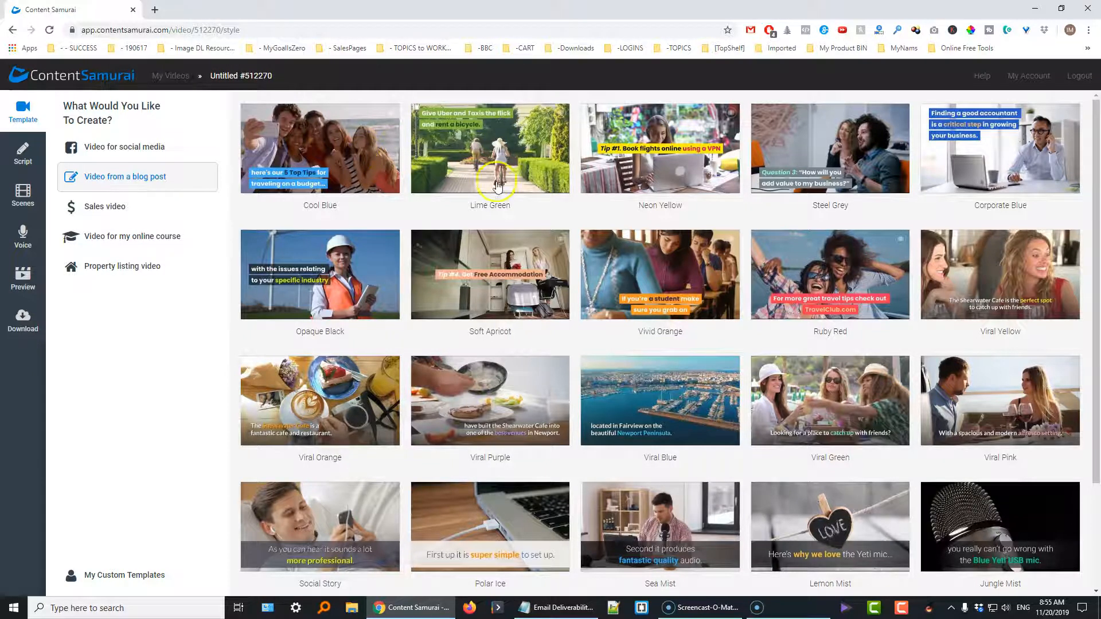
left_click(163, 151)
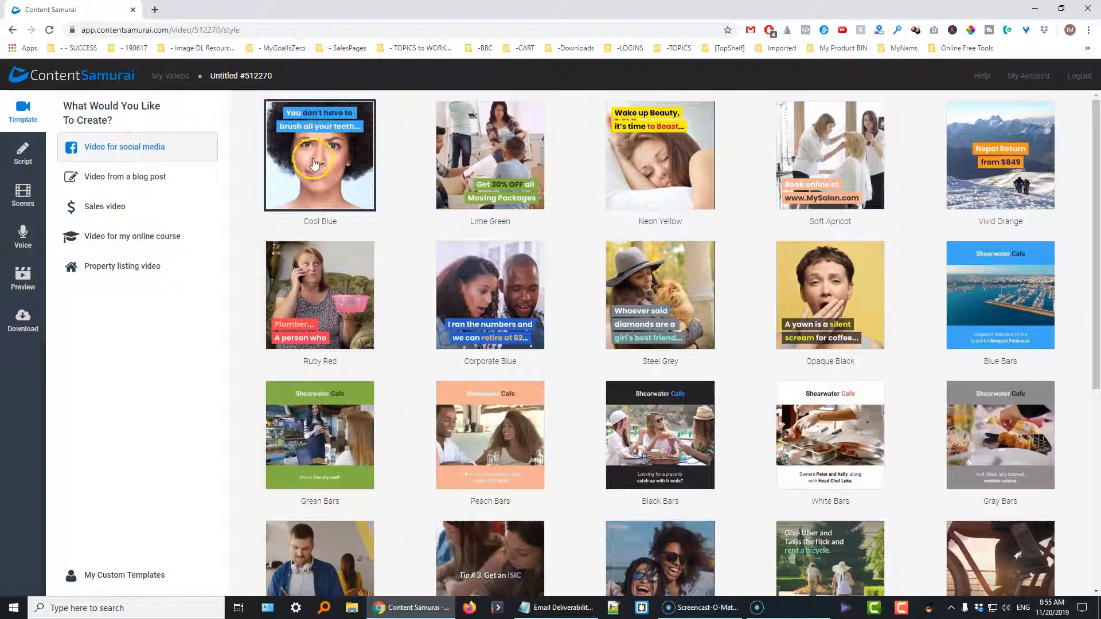
left_click(153, 189)
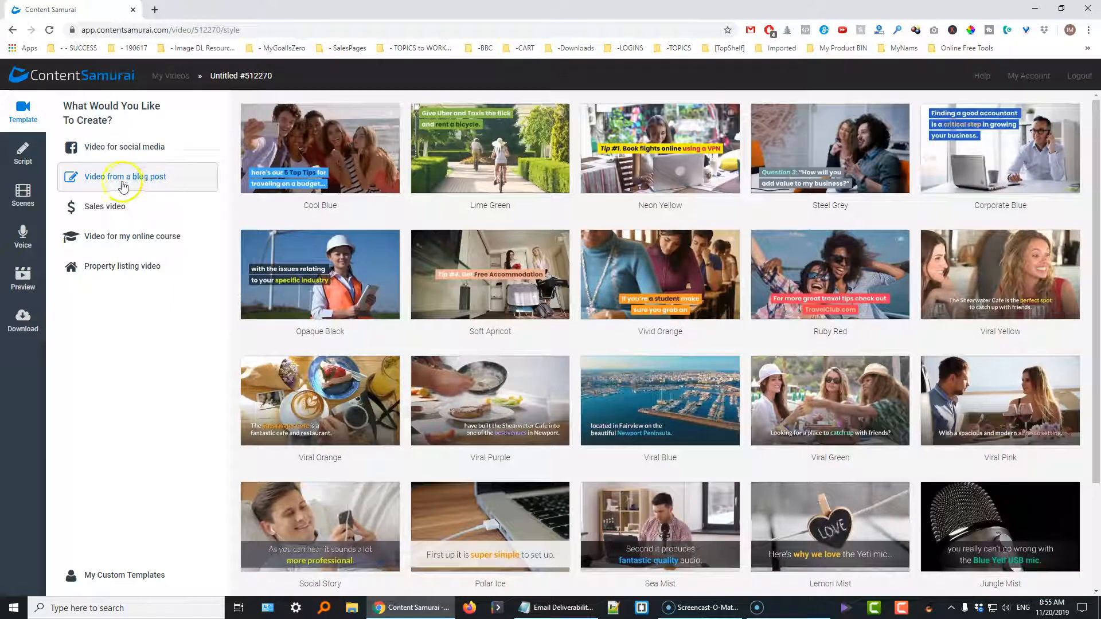
left_click(91, 210)
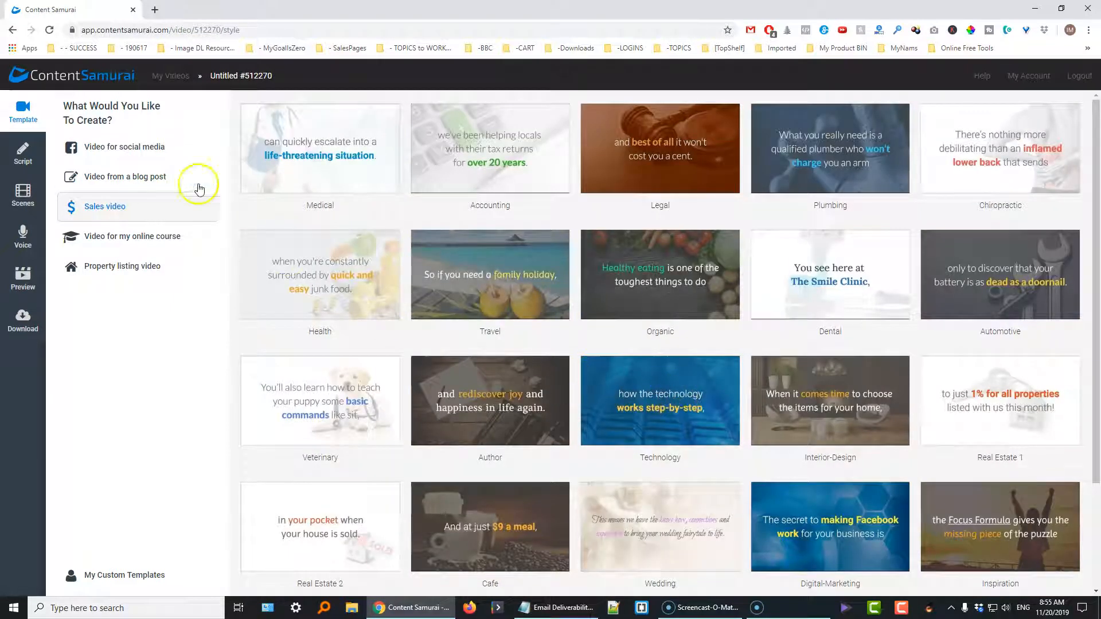
- Browse the blog post video templates and play a short part of the Viral Yellow sample
left_click(138, 179)
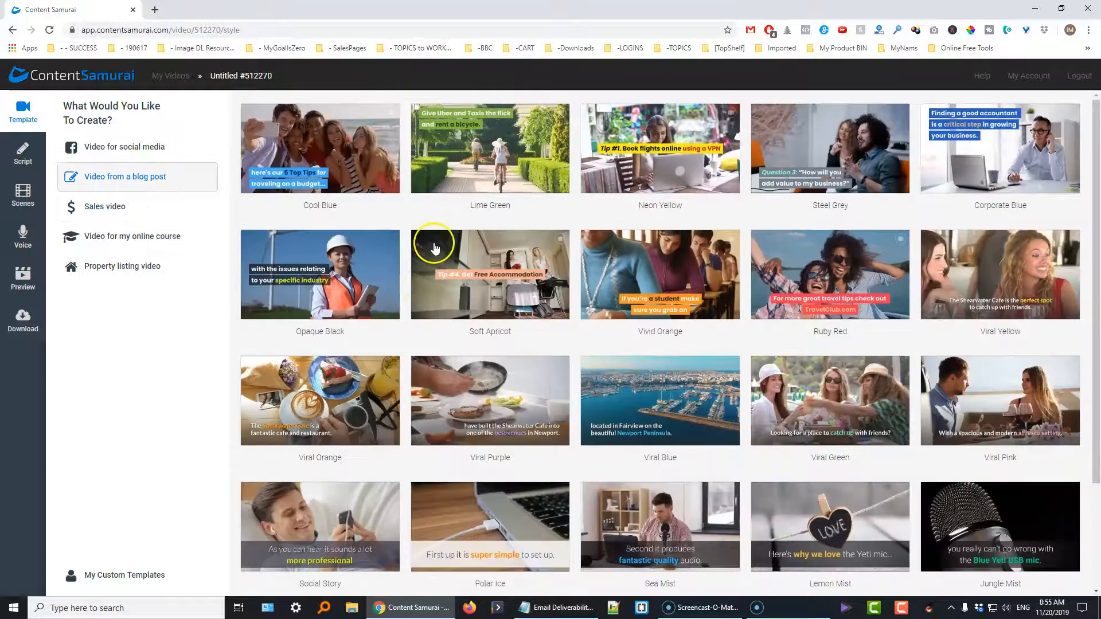
scroll(610, 317, "down", 3)
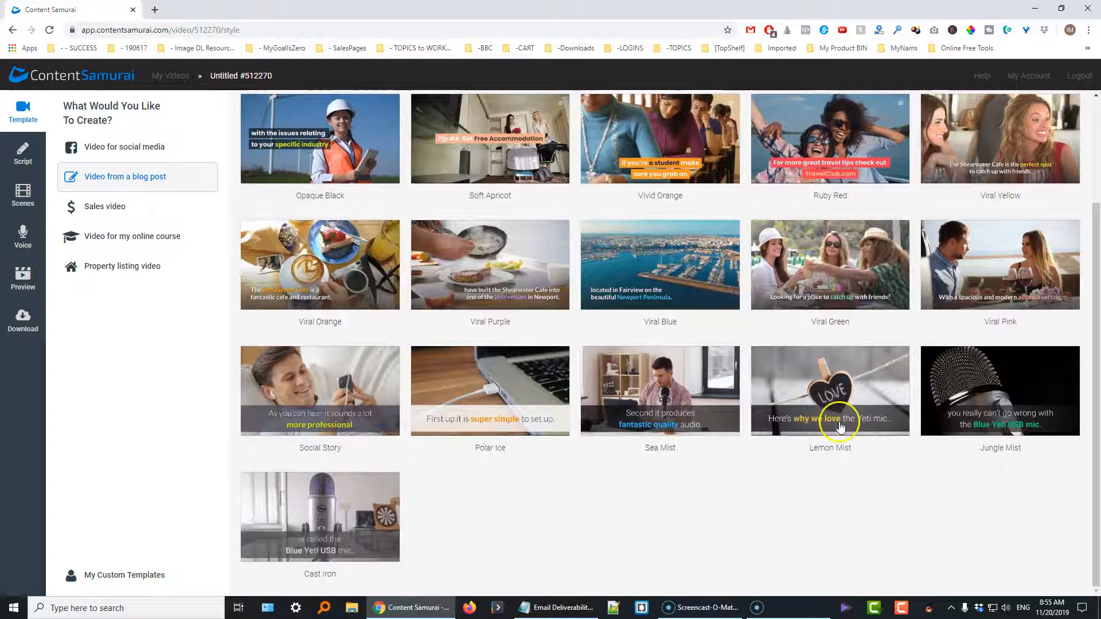
scroll(837, 418, "up", 3)
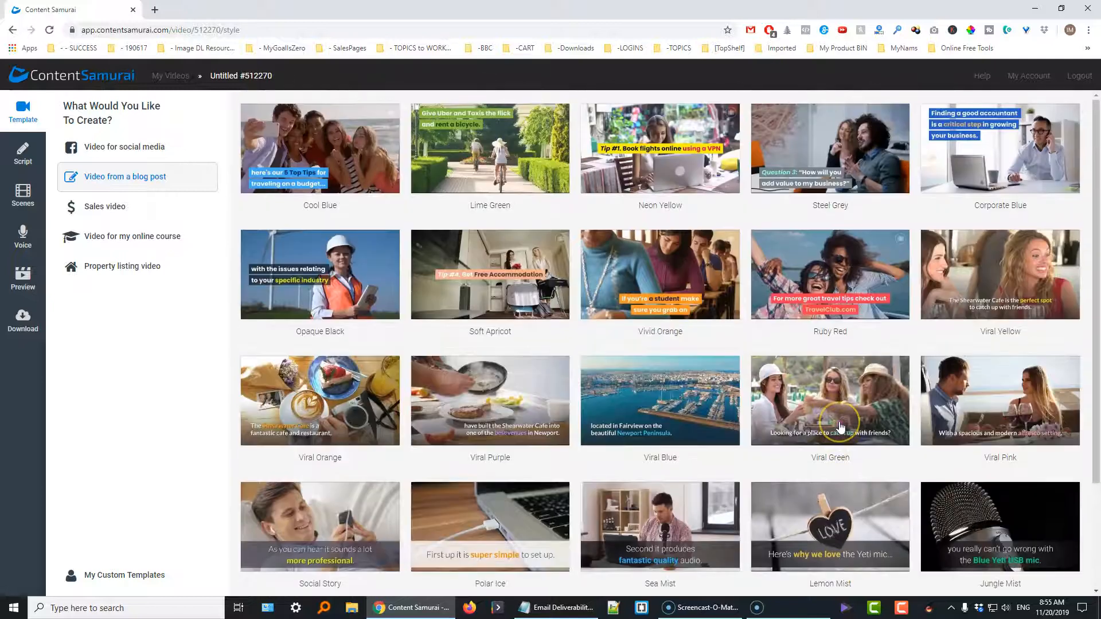
left_click(990, 279)
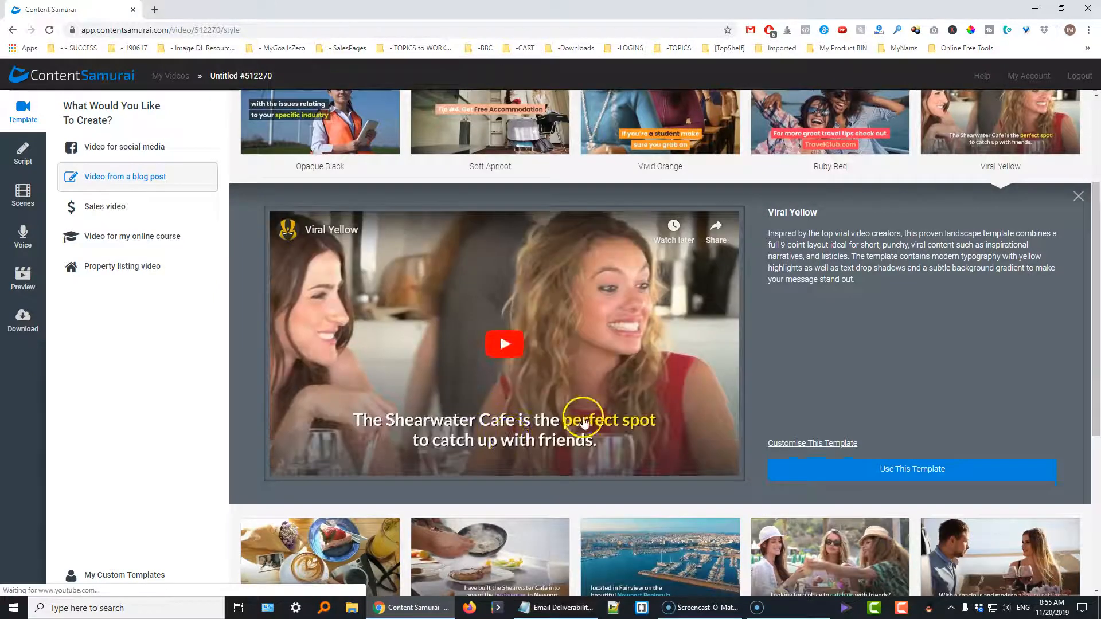
left_click(517, 352)
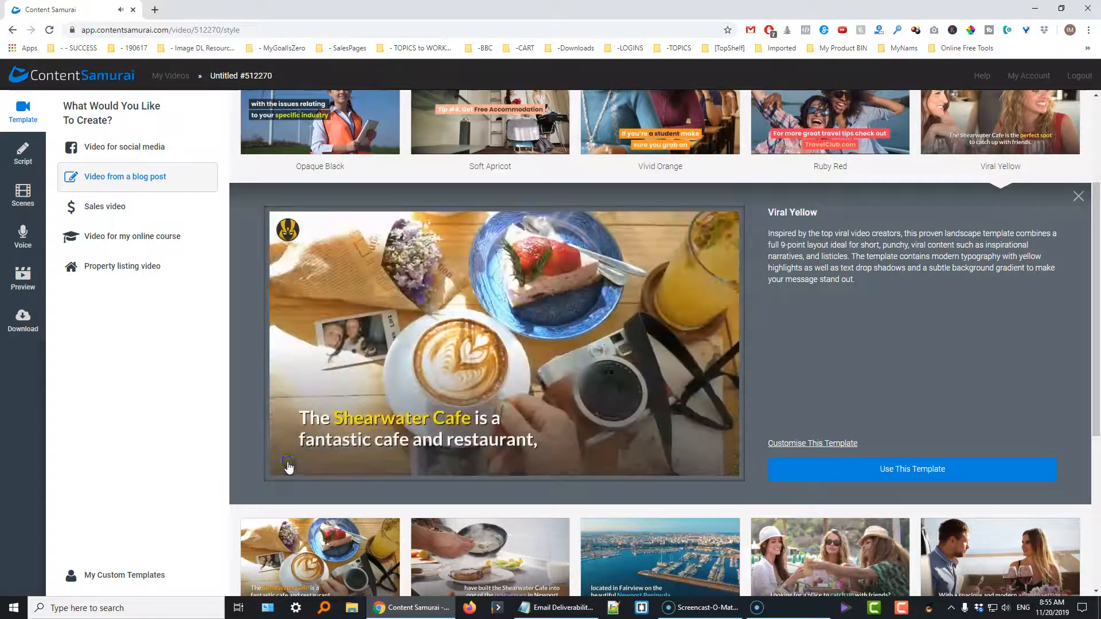
left_click(289, 466)
left_click(1079, 196)
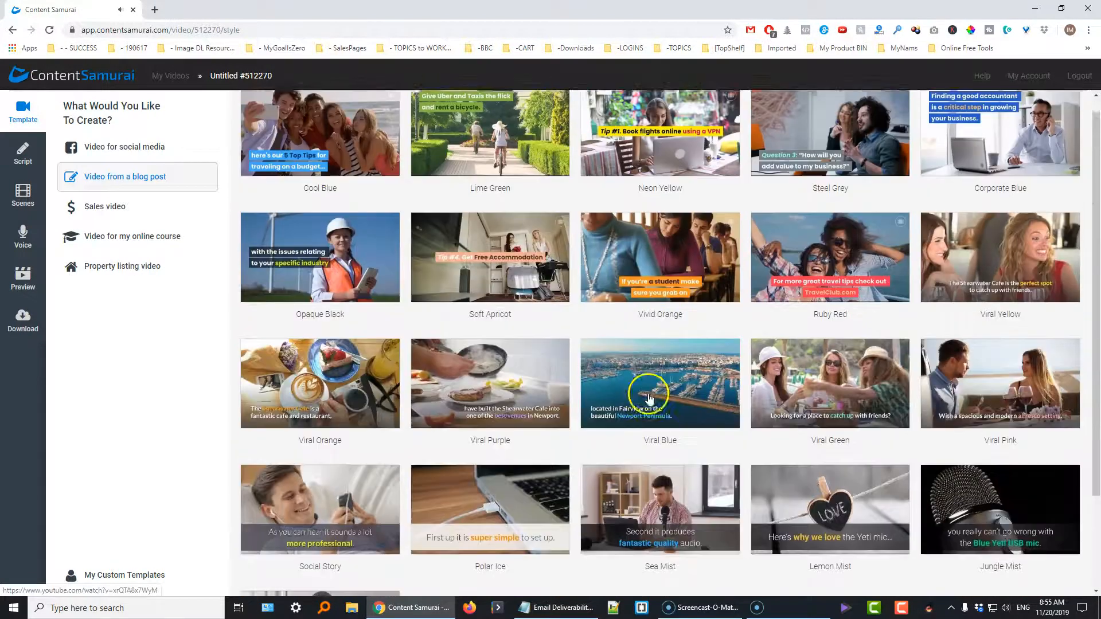
- Play a short part of the Soft Apricot template's sample video and close its preview
left_click(486, 286)
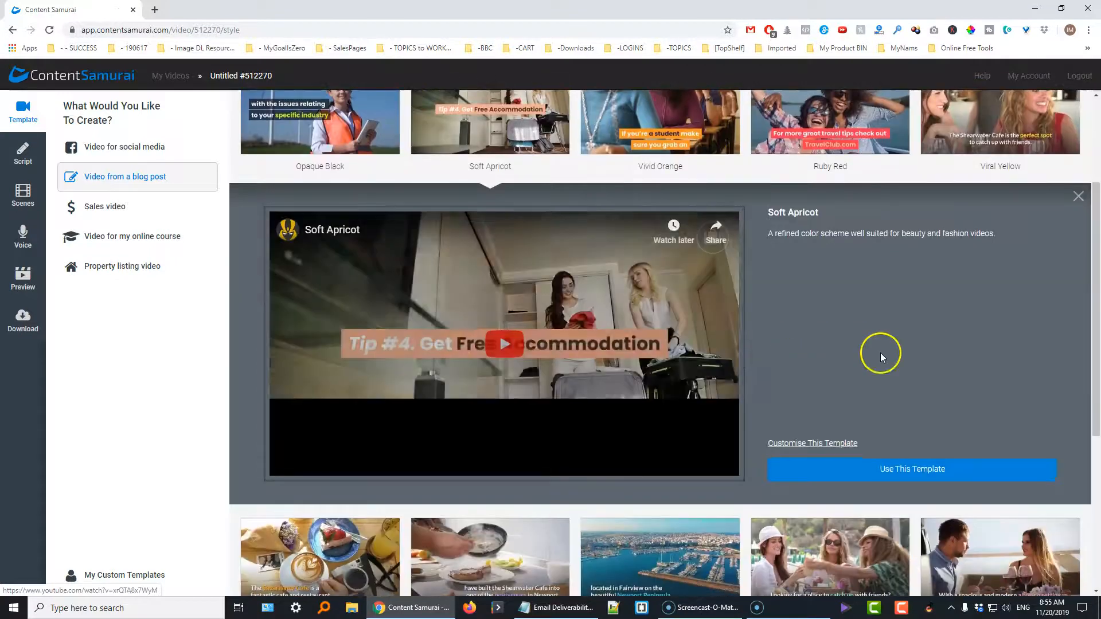
left_click(469, 364)
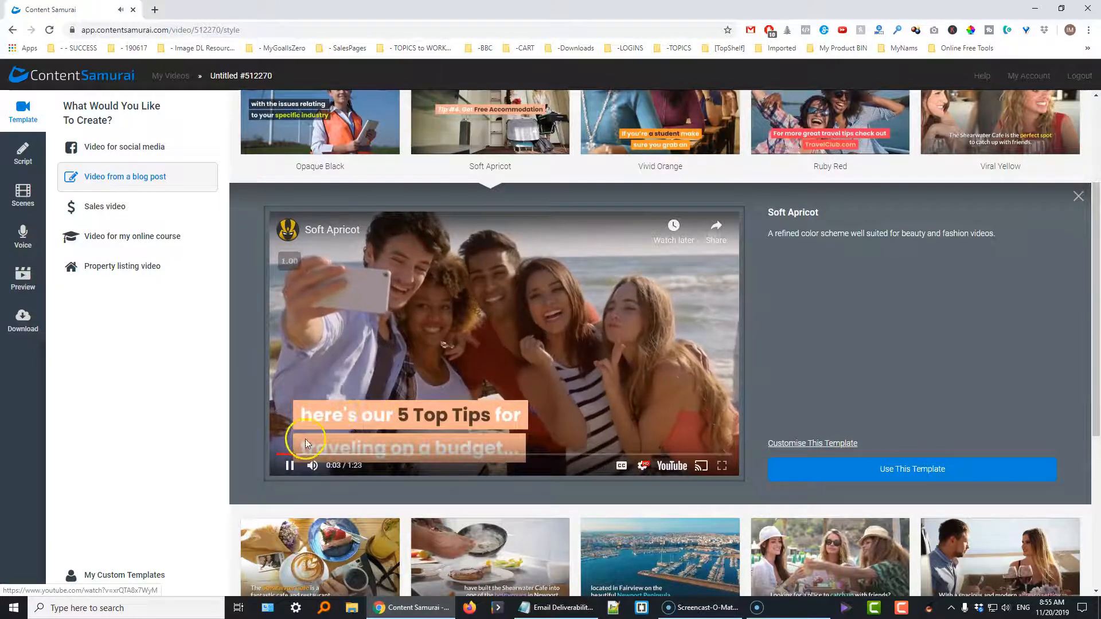
left_click(290, 465)
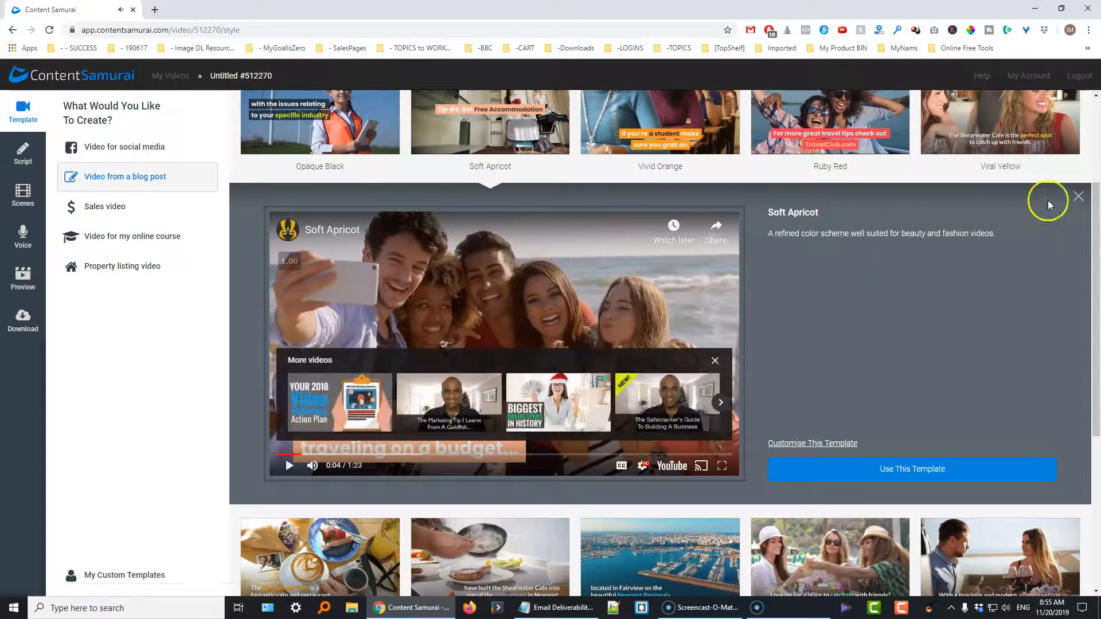
left_click(1078, 196)
- Apply the Viral Yellow template from the blog post category to the new video
scroll(603, 336, "up", 3)
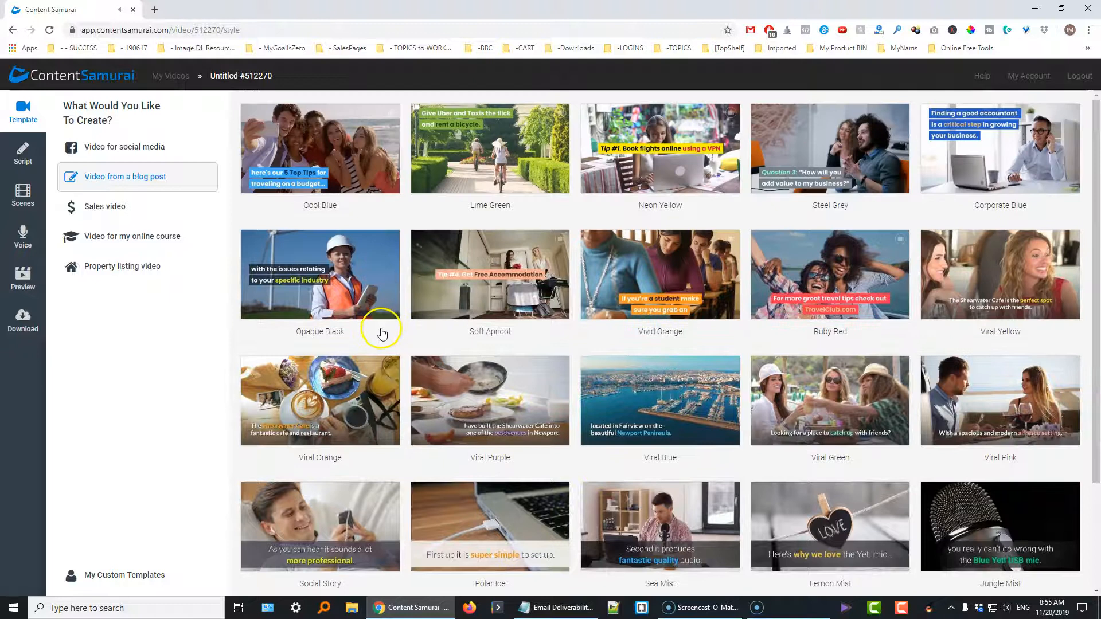
scroll(573, 280, "down", 2)
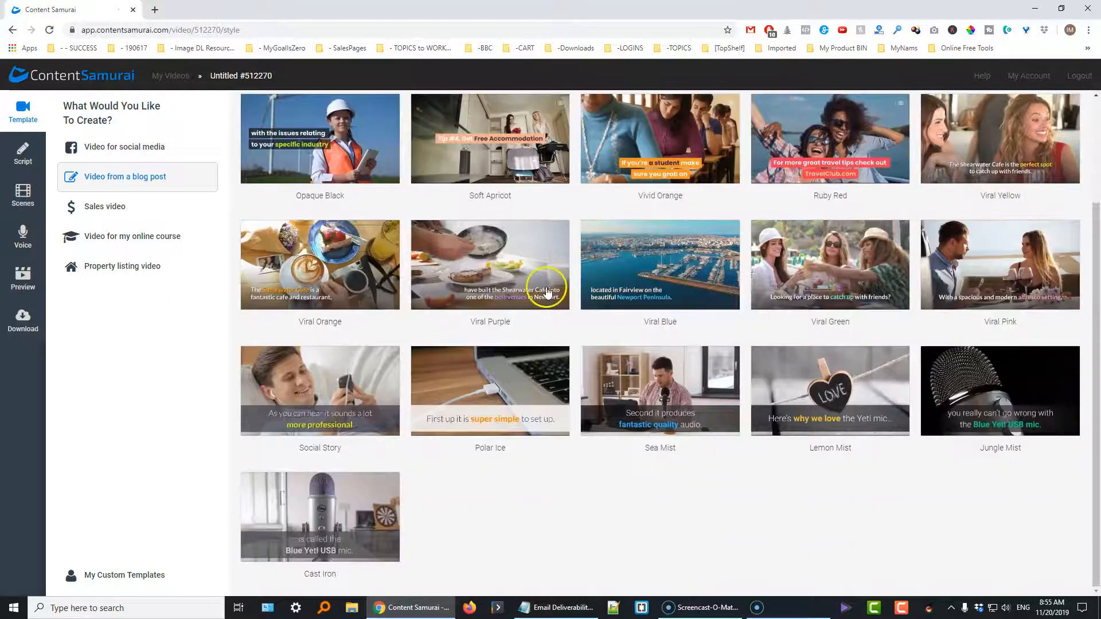
scroll(537, 417, "up", 2)
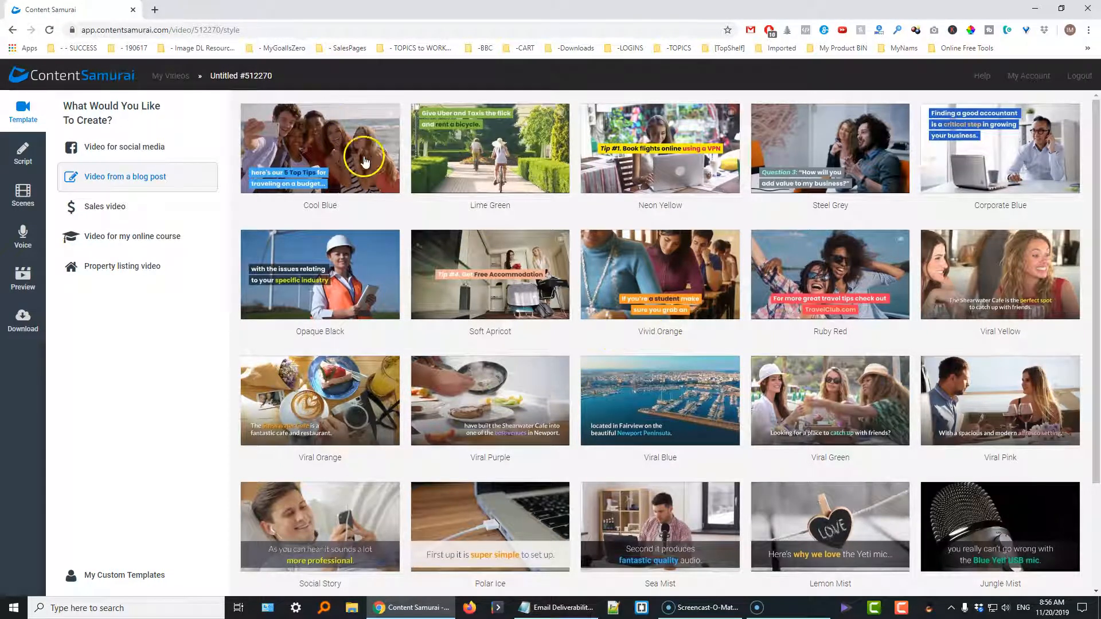
left_click(1000, 281)
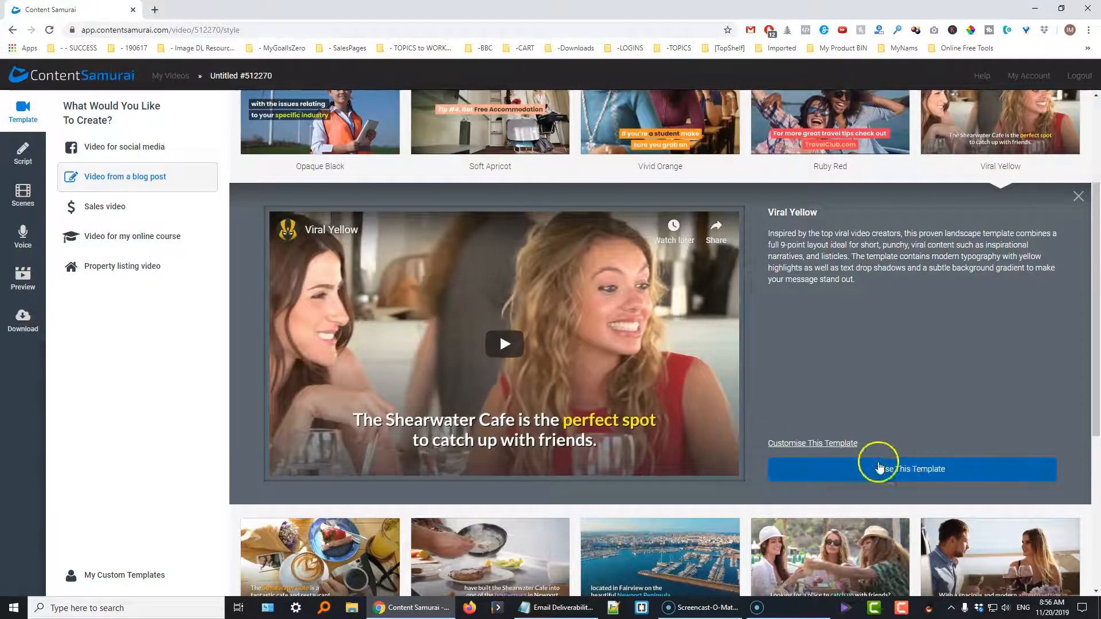
left_click(899, 474)
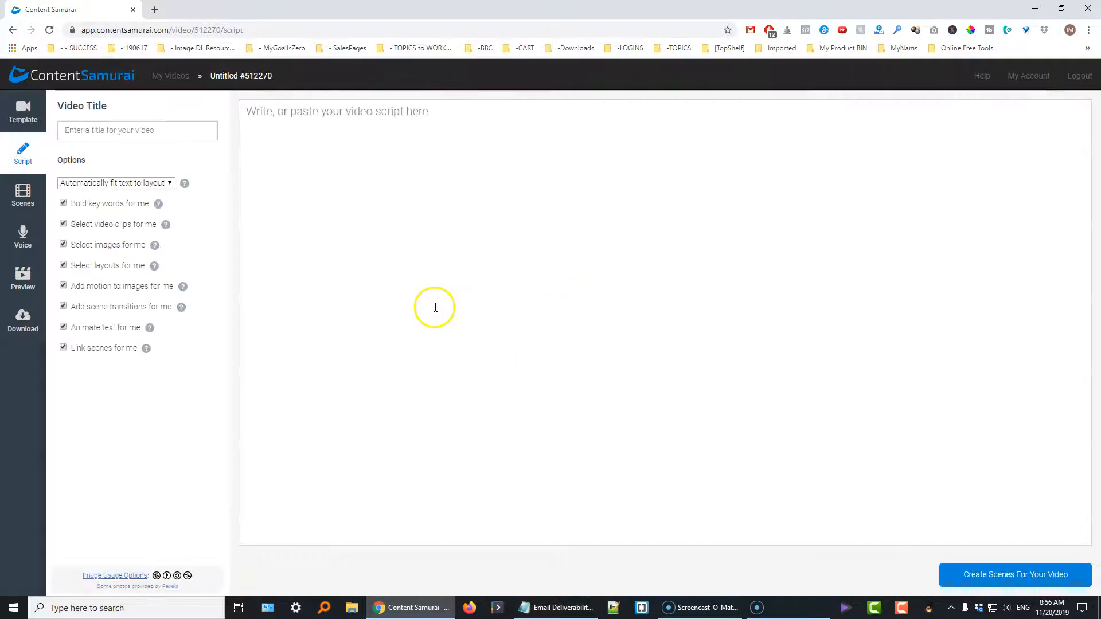
- Title the video "Email Deliverability Demo"
left_click(135, 127)
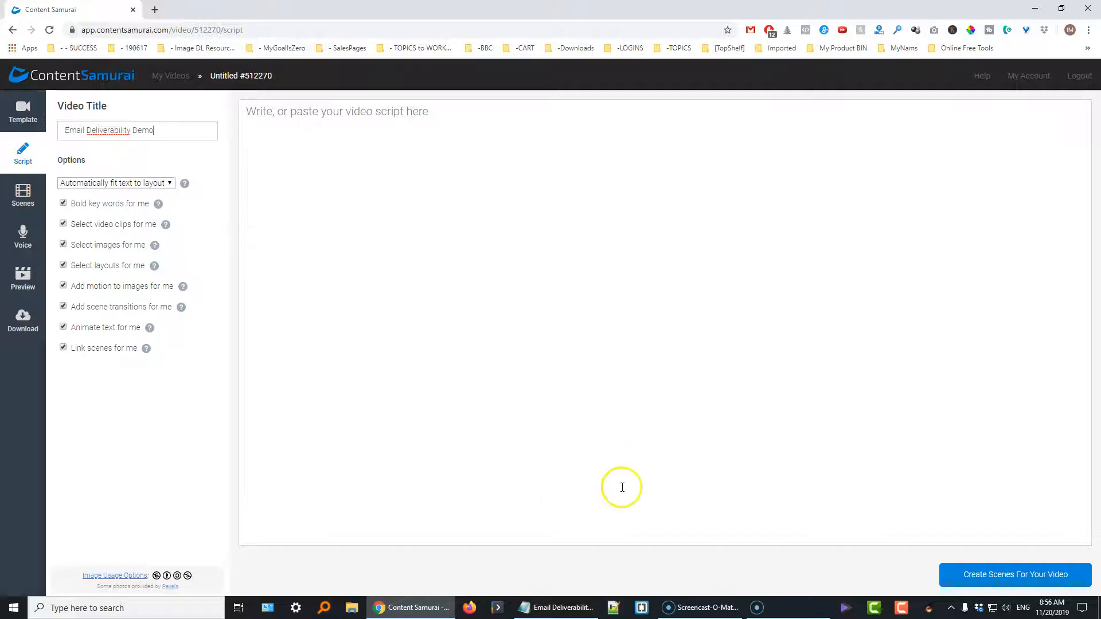
- Copy the heading and first paragraph of the Email Deliverability article from Notepad and paste them as the video script
left_click(585, 613)
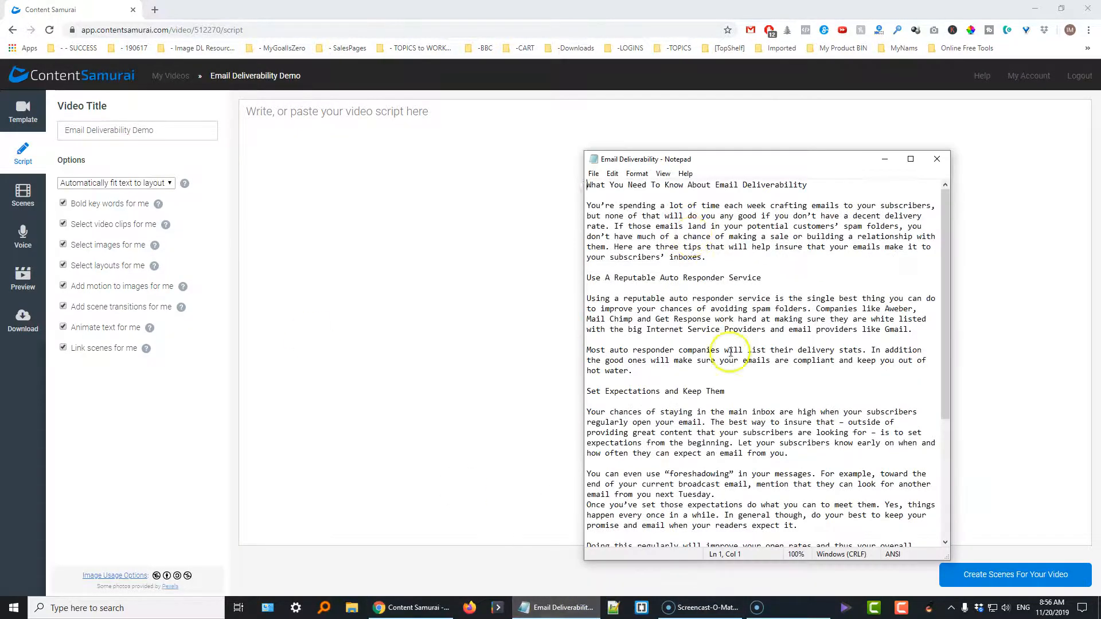
left_click(885, 159)
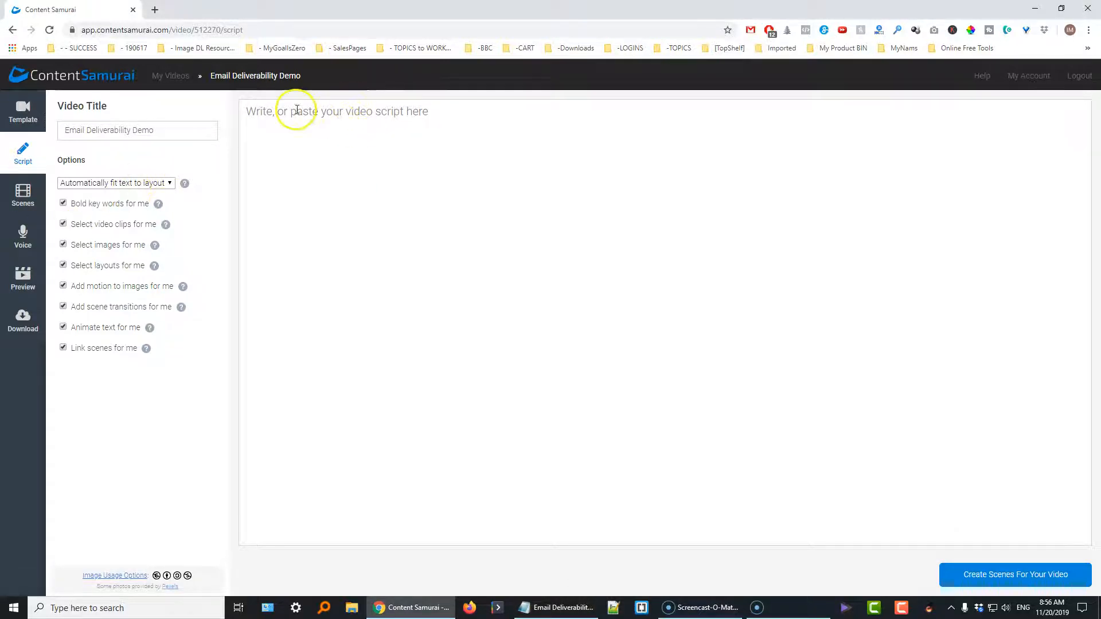
left_click(574, 612)
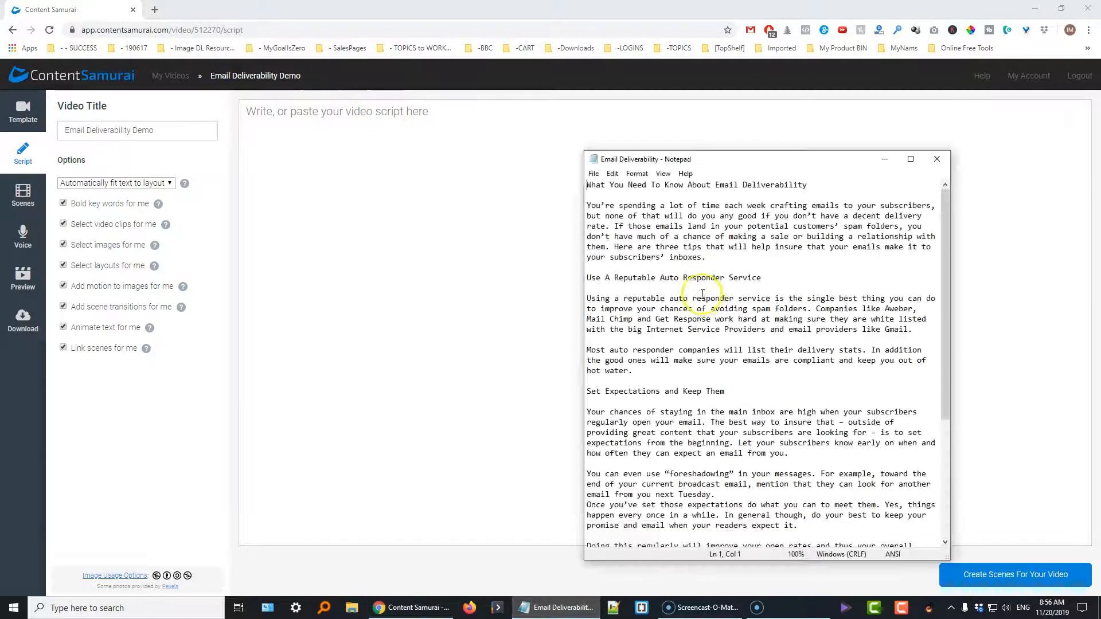
left_click_drag(587, 185, 781, 258)
right_click(696, 204)
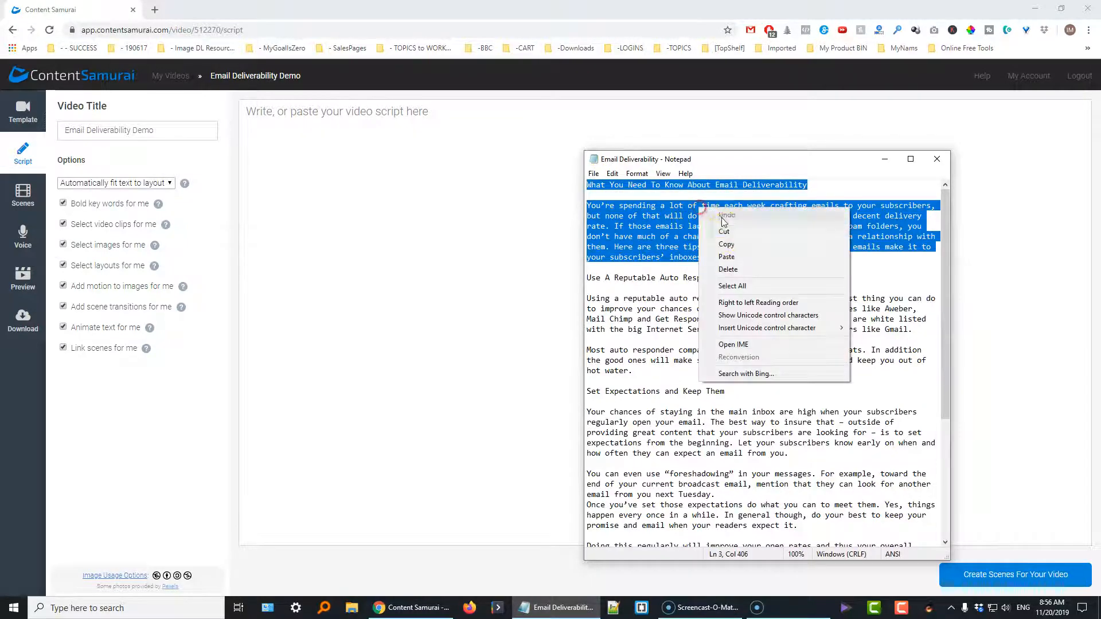
left_click(711, 239)
left_click(252, 111)
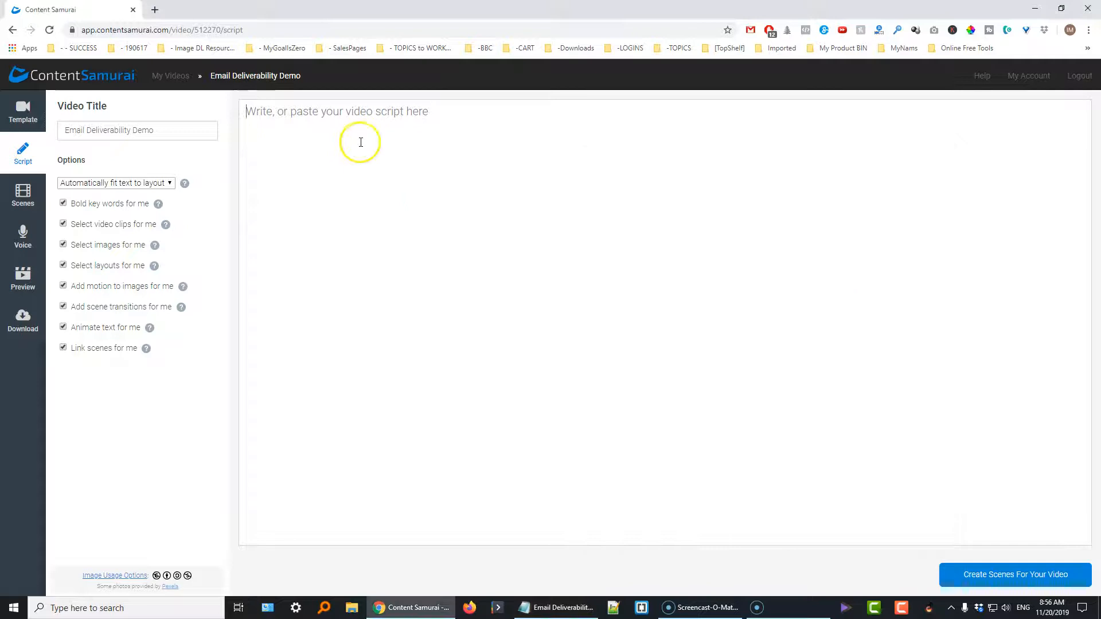
key("ctrl+v")
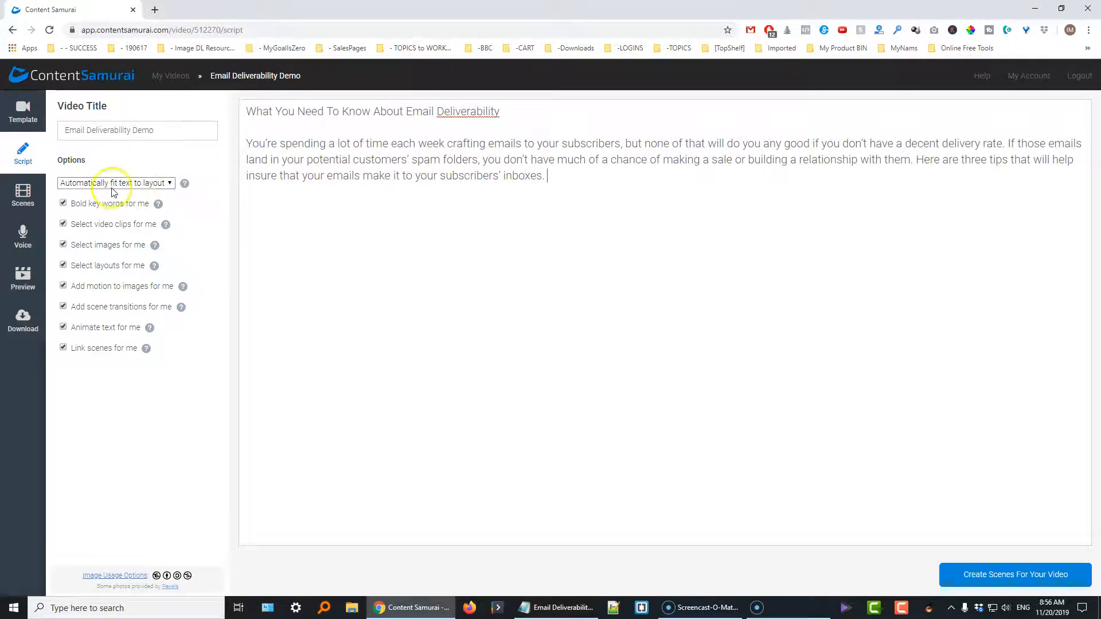
- Review the slide-splitting options with a sample "2nd paragraph" line in the script, keep Automatically fit text to layout and remove the line
left_click(147, 184)
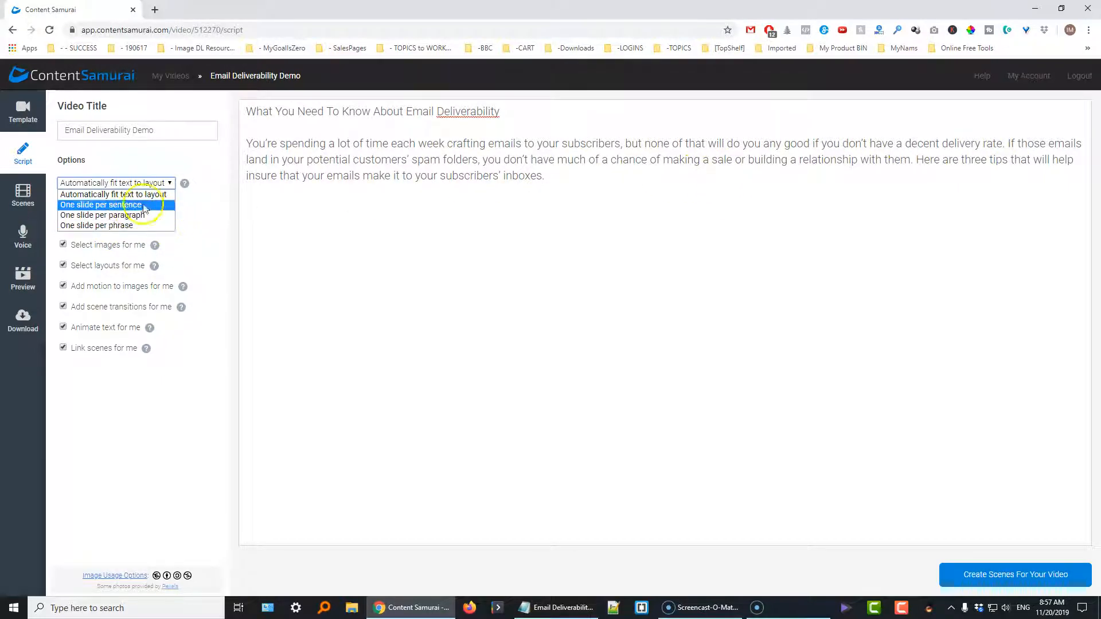
left_click(570, 176)
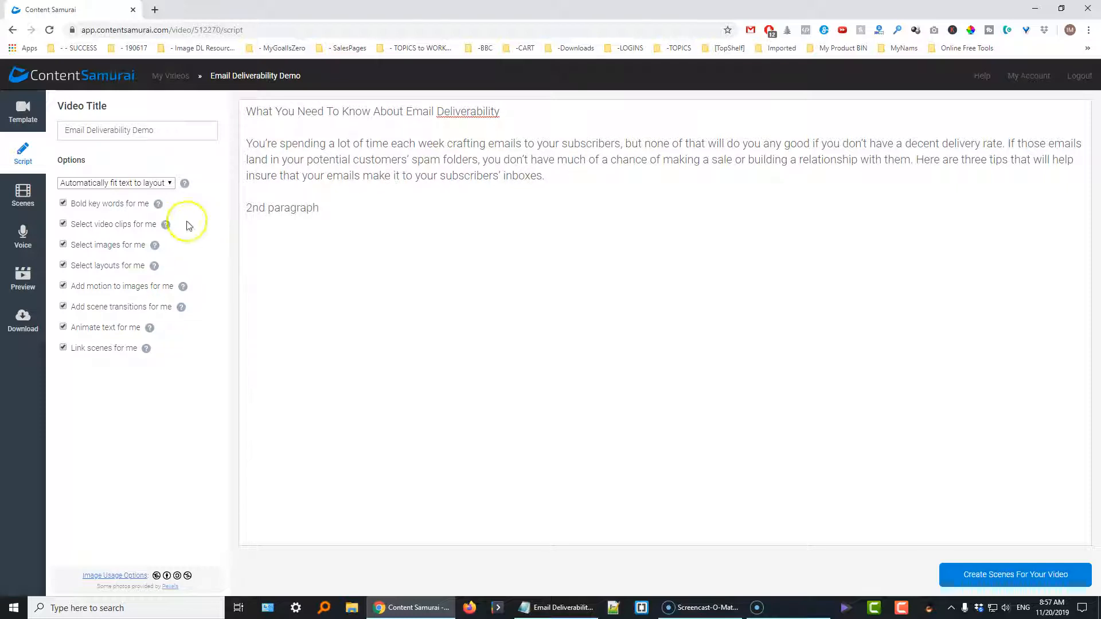
left_click(143, 182)
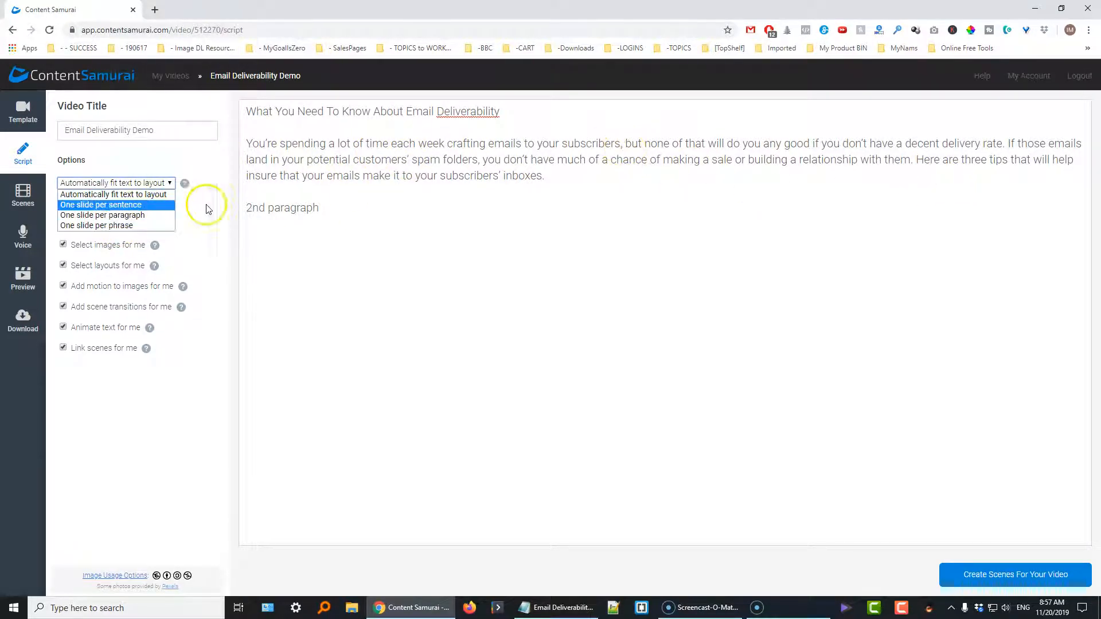
left_click(154, 196)
left_click(355, 210)
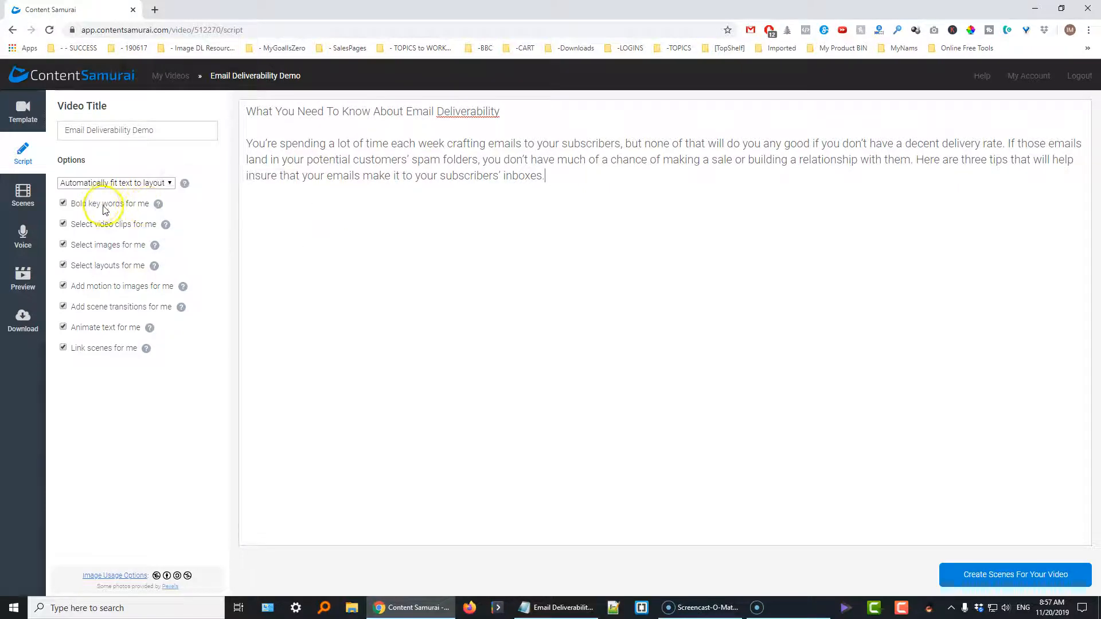
- Check the explanation of the key word bolding option and create the video's scenes from the script
mouse_move(159, 207)
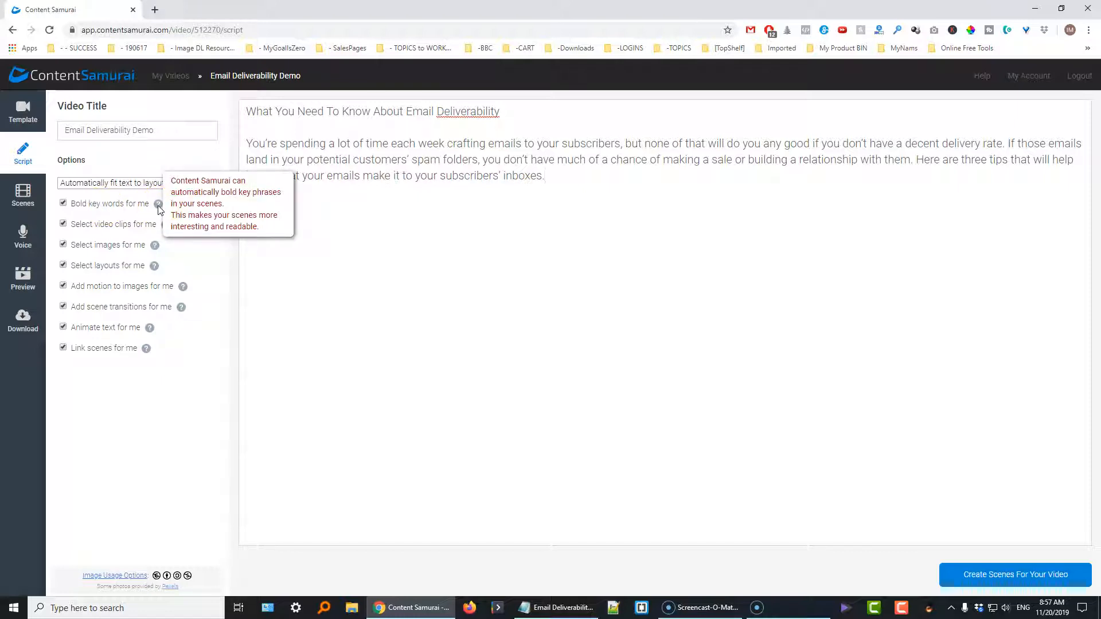
left_click(144, 422)
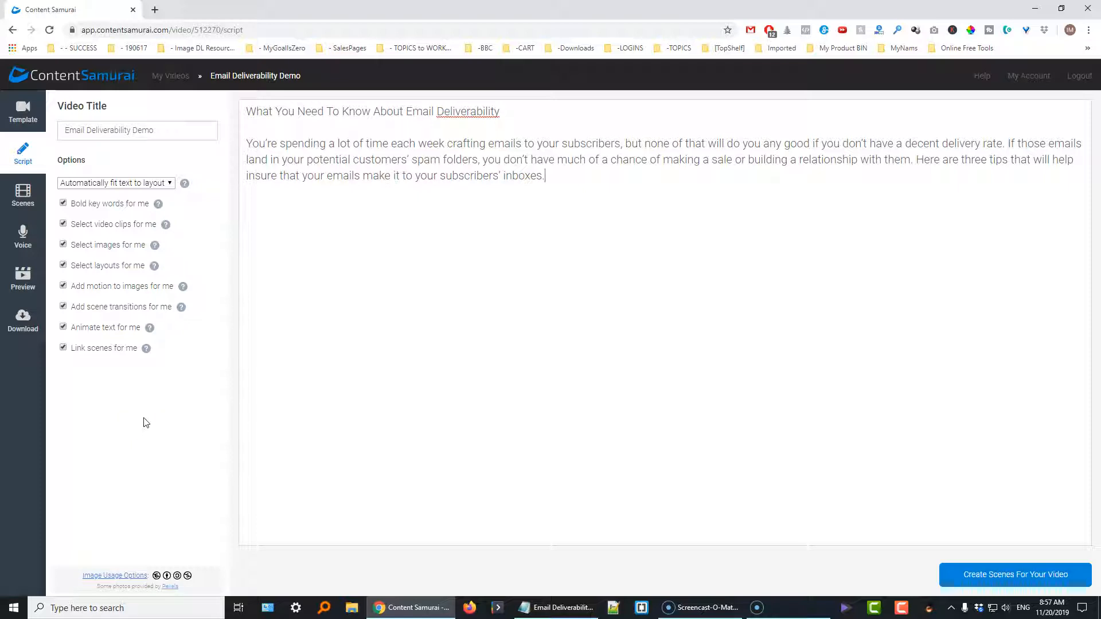
type(".")
left_click(1003, 575)
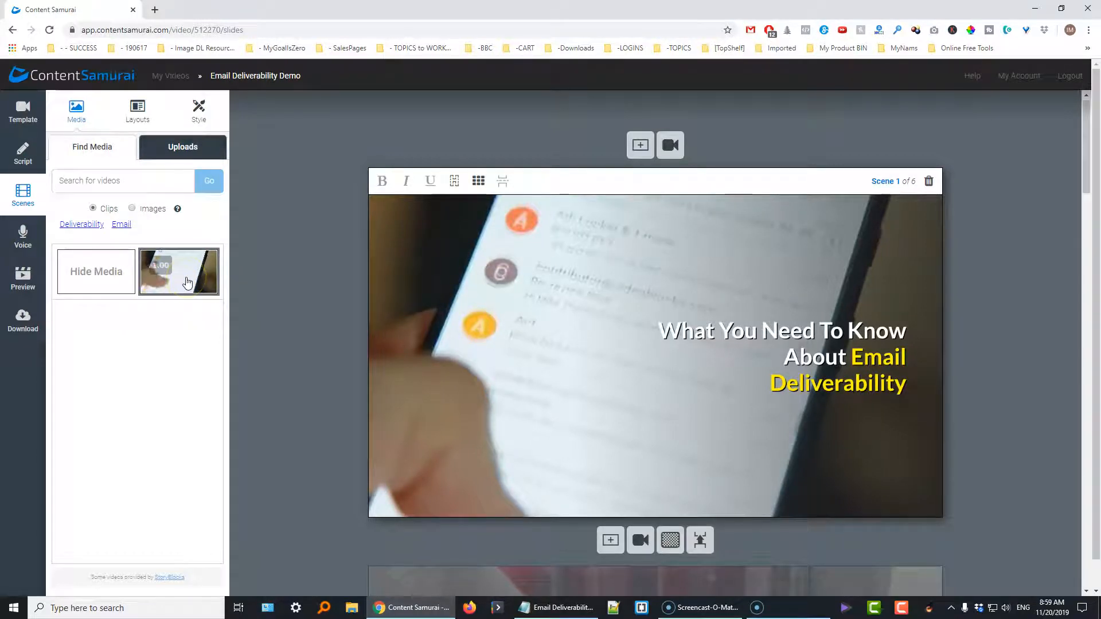
- Examine the text, highlighted key words and background clips of scenes 1 to 3, comparing linked scene 3 with scene 2
left_click(249, 303)
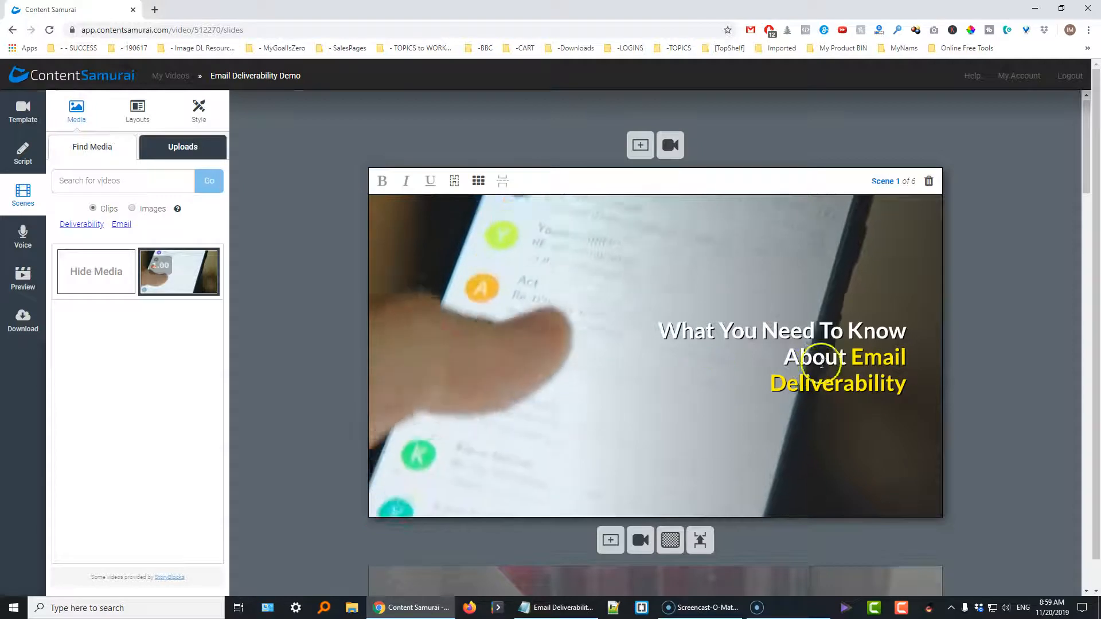
scroll(818, 345, "down", 7)
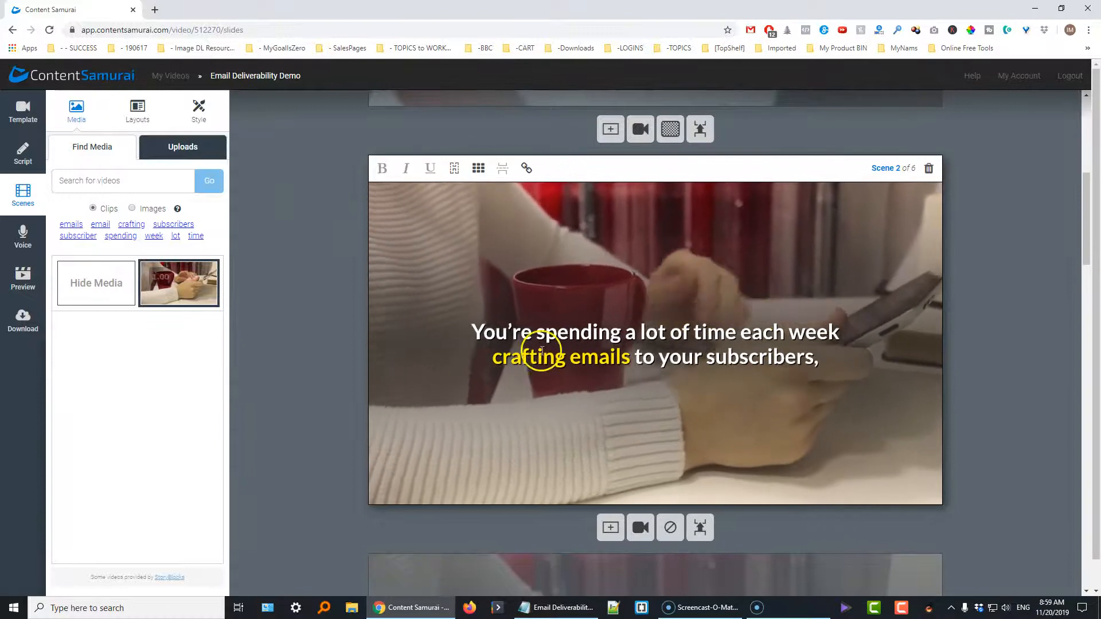
scroll(665, 344, "down", 2)
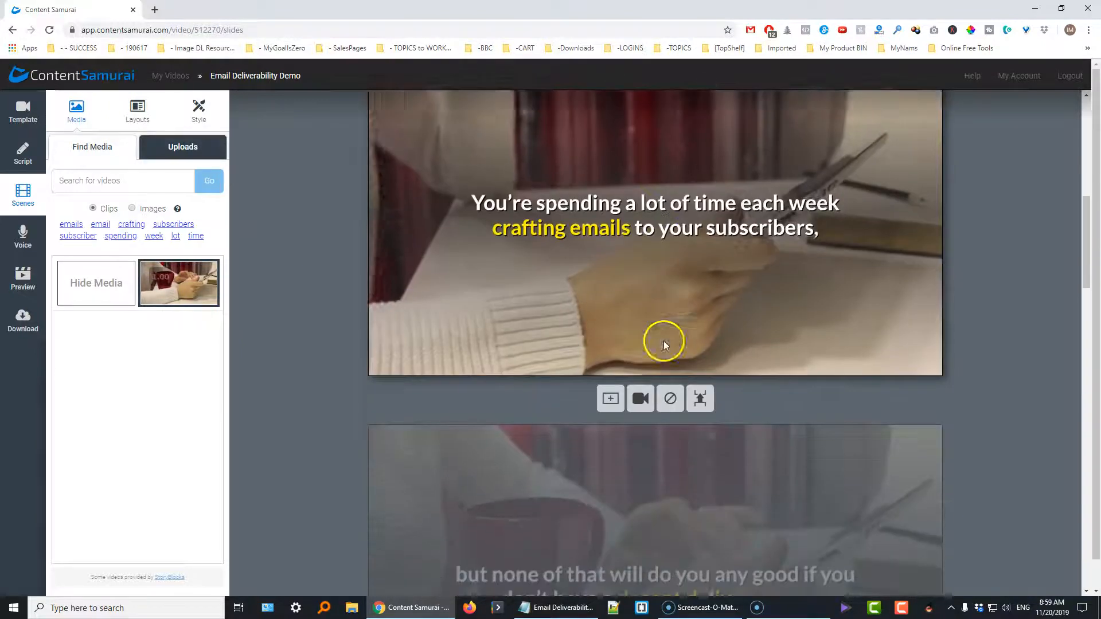
scroll(665, 344, "down", 4)
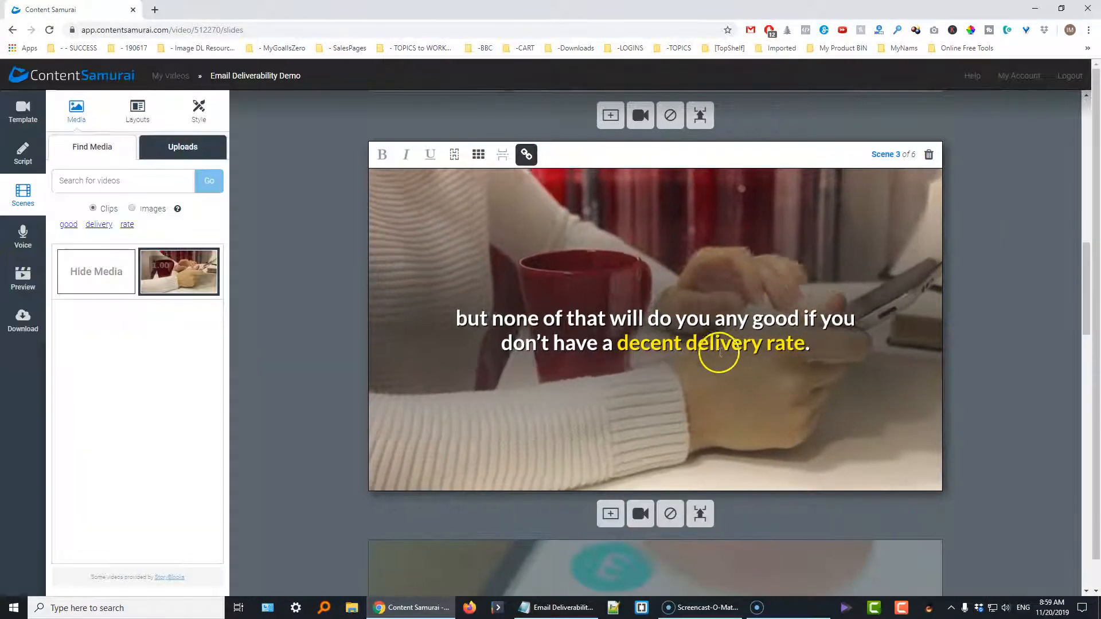
scroll(717, 352, "up", 5)
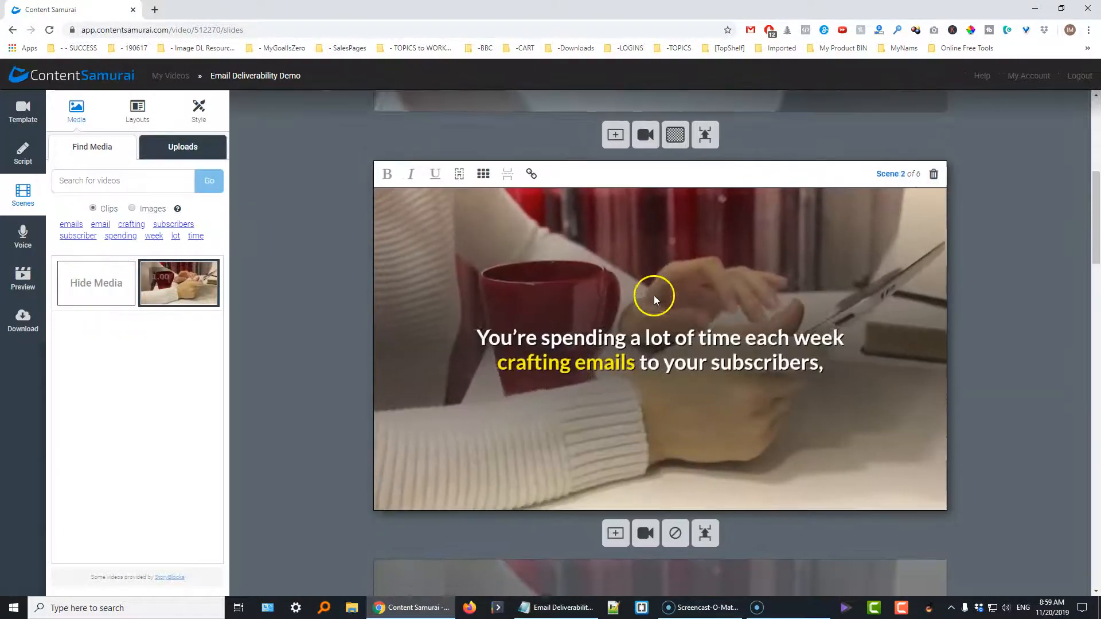
scroll(653, 295, "down", 5)
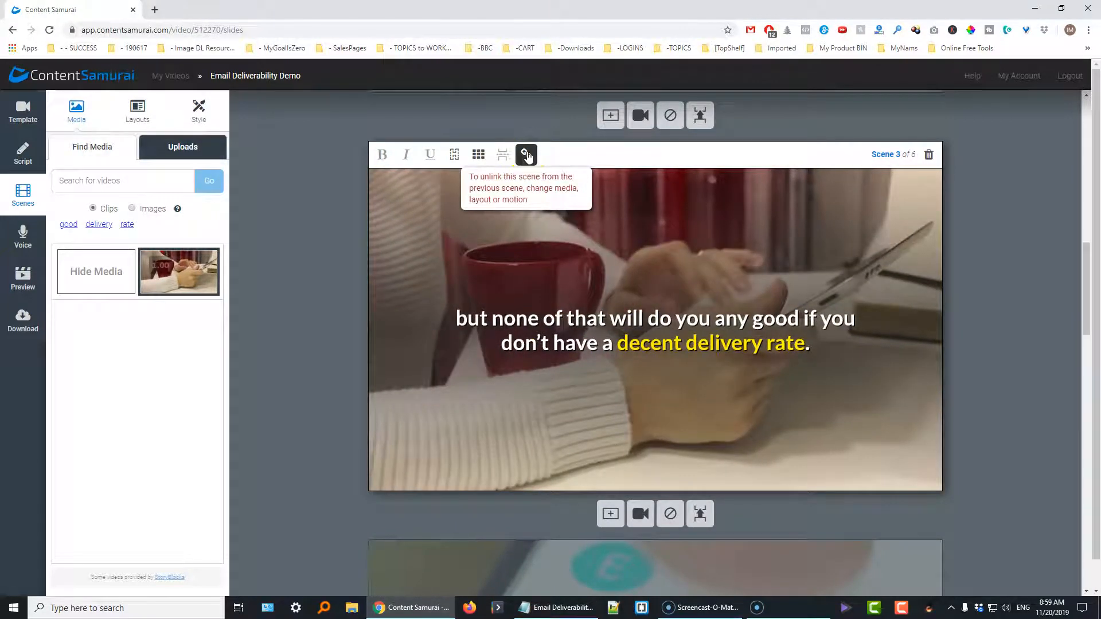
scroll(589, 287, "up", 5)
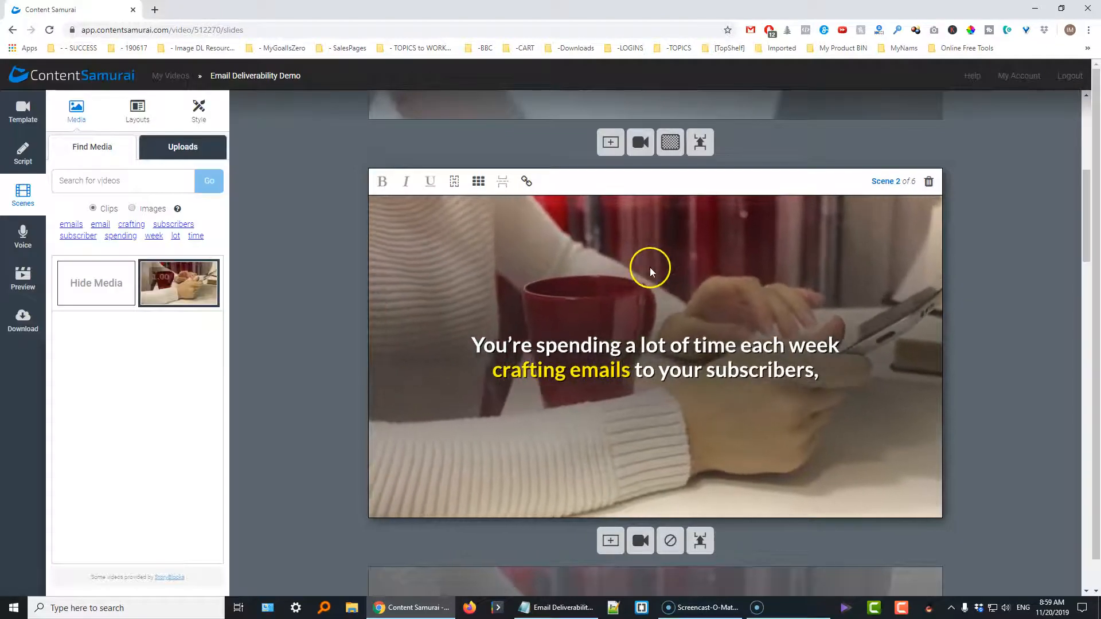
scroll(654, 310, "down", 5)
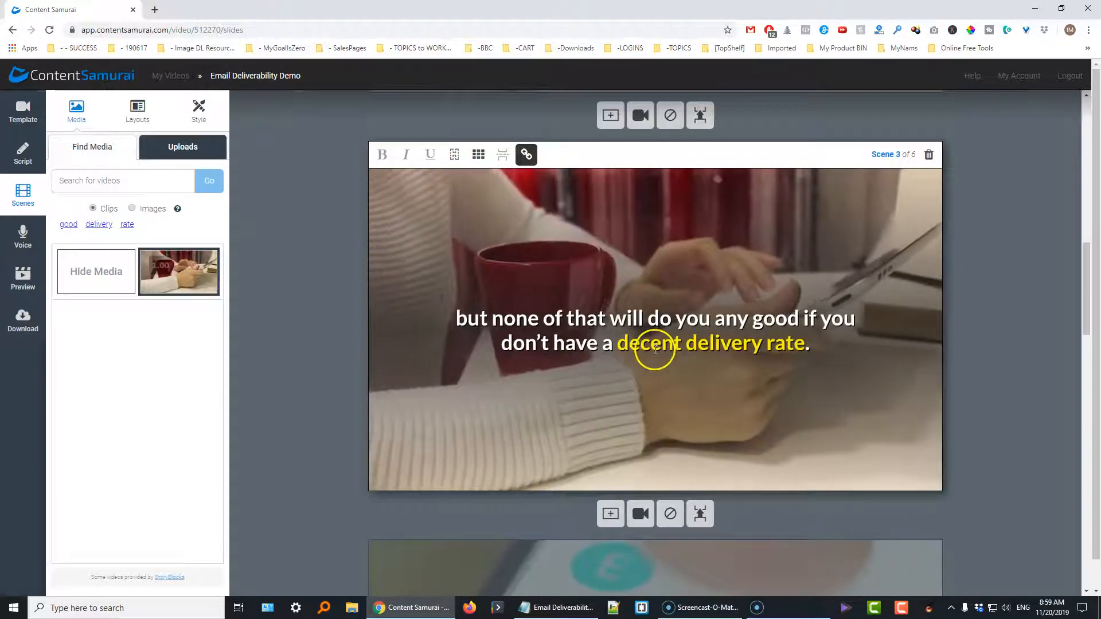
scroll(655, 349, "up", 5)
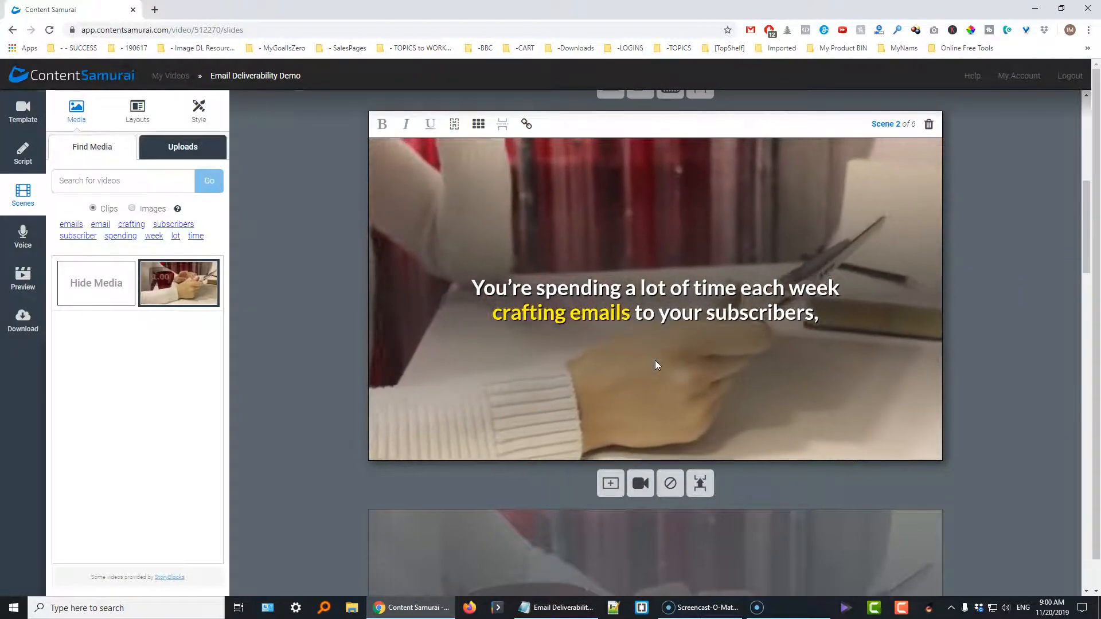
left_click(639, 396)
left_click(666, 348)
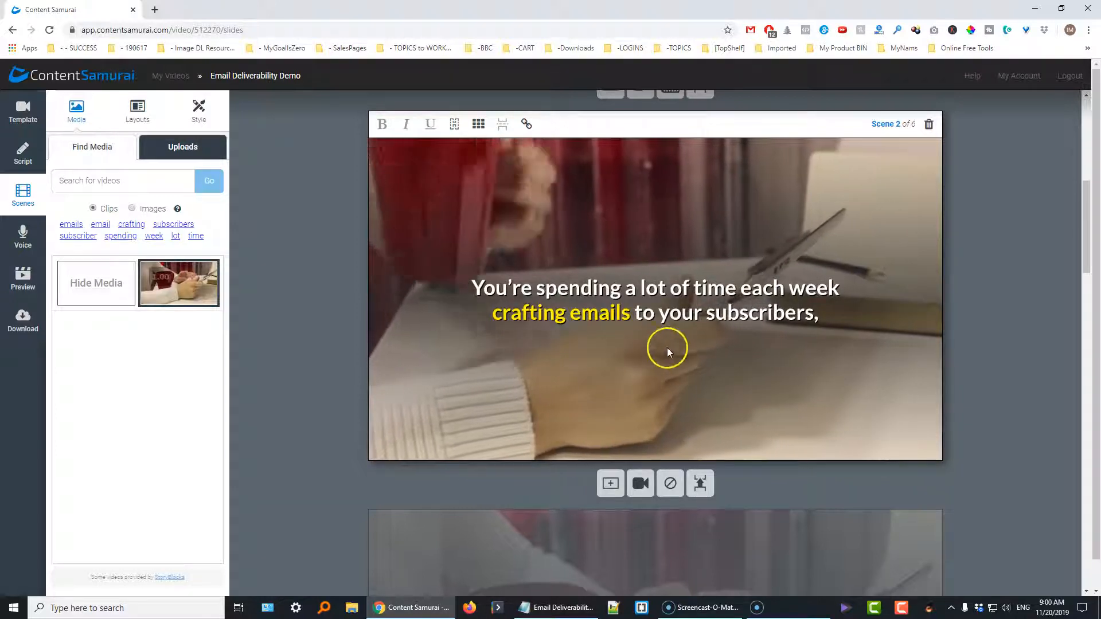
left_click(653, 362)
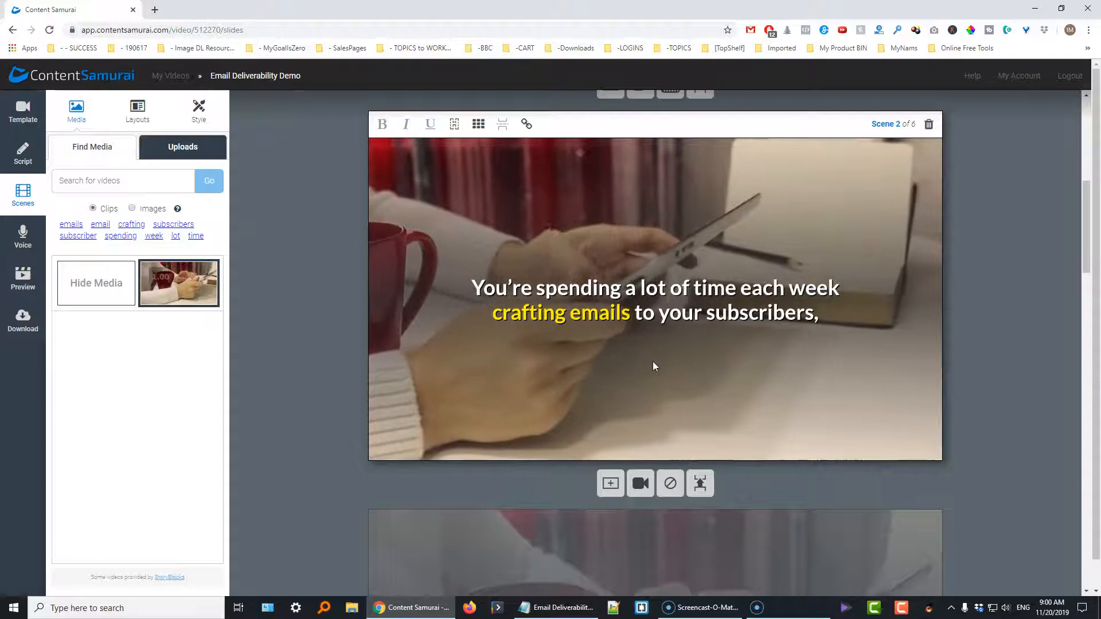
- Examine the text and clips of scenes 4 to 6 and return to the opening scene
scroll(653, 366, "down", 9)
left_click(659, 356)
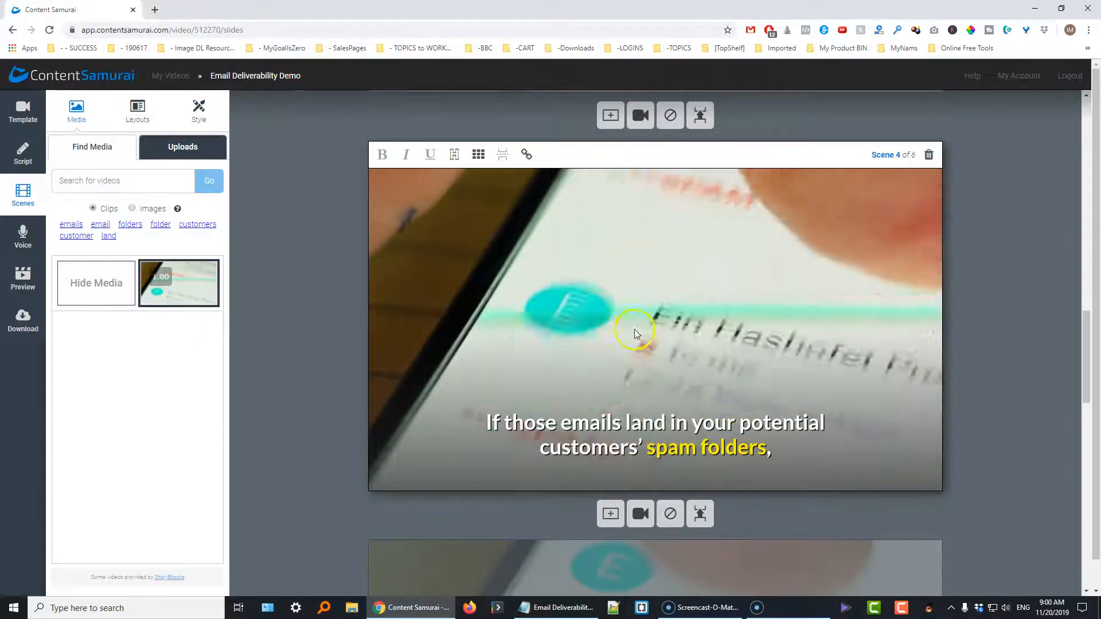
scroll(508, 270, "down", 3)
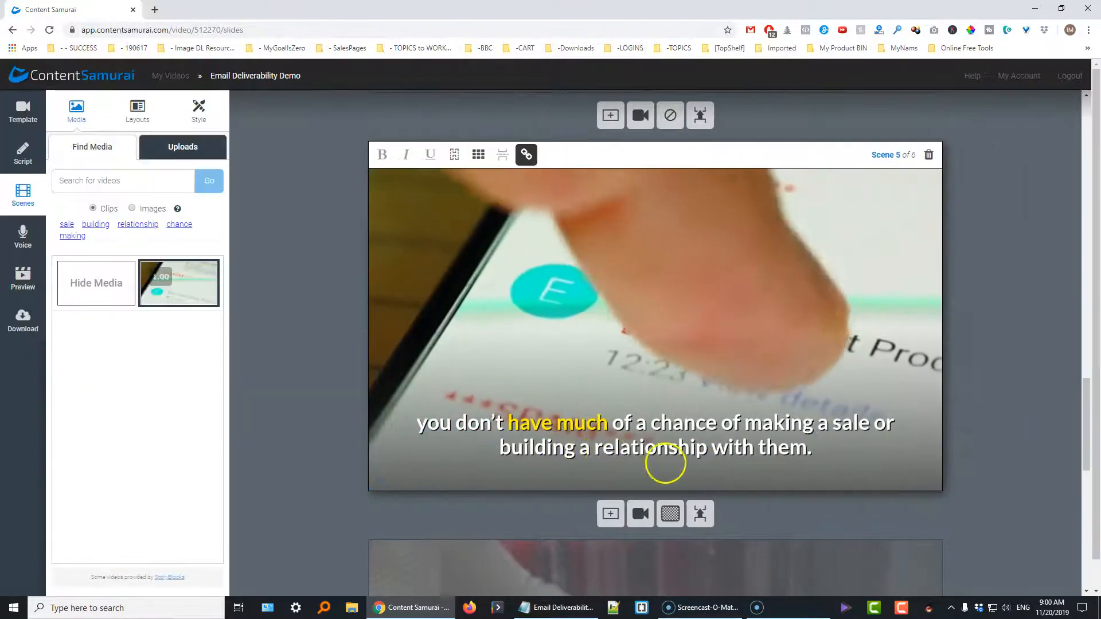
scroll(678, 346, "down", 3)
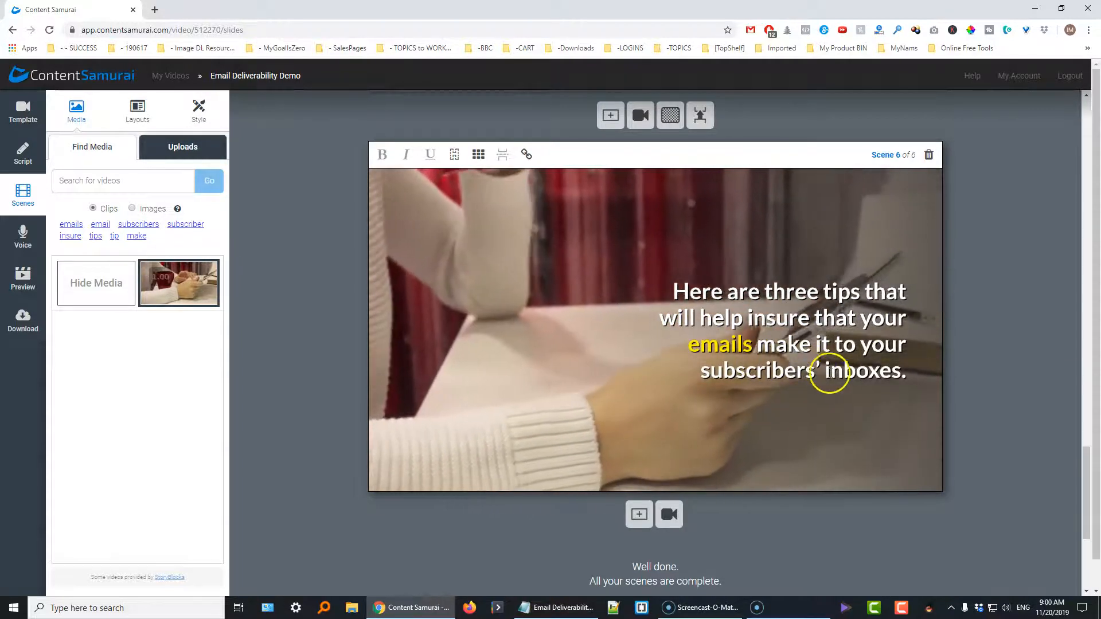
scroll(634, 332, "down", 2)
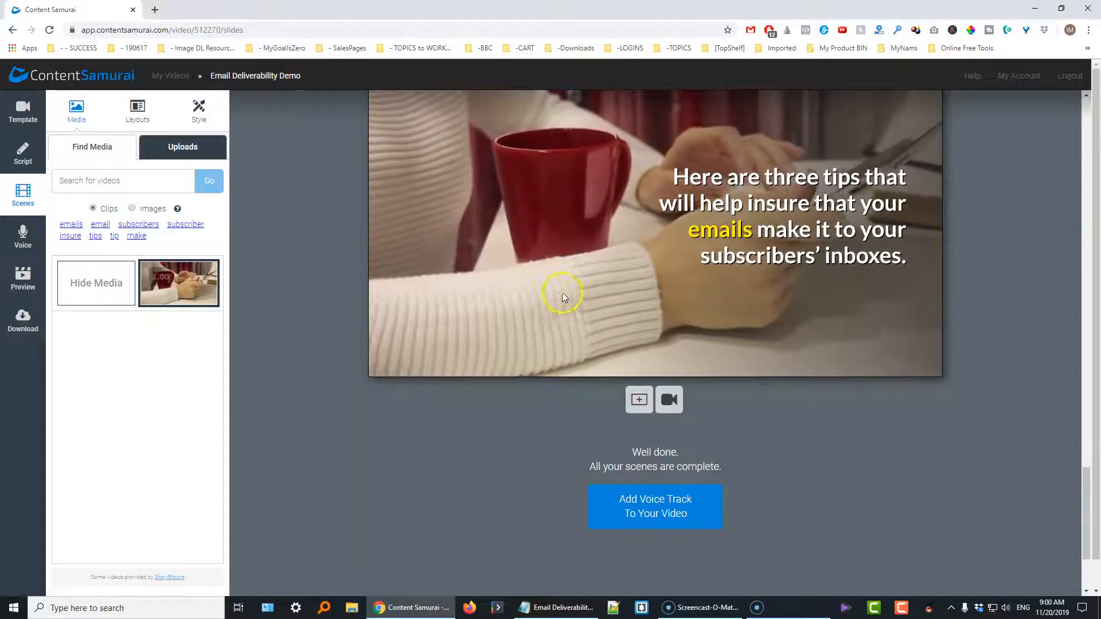
scroll(562, 295, "up", 8)
scroll(561, 302, "up", 20)
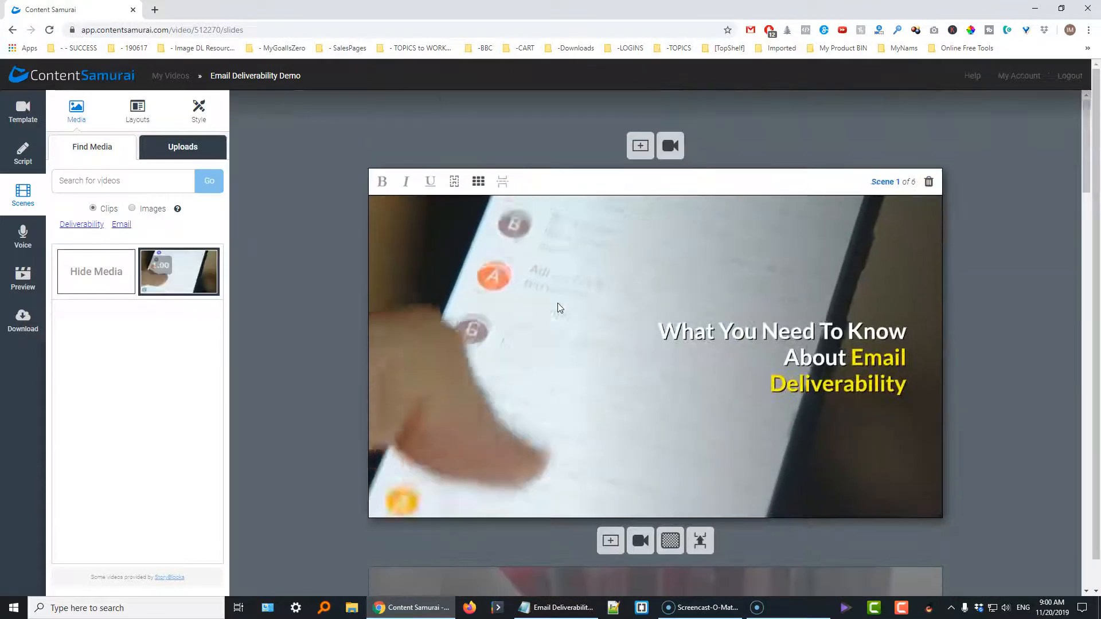
scroll(579, 319, "down", 14)
scroll(579, 320, "up", 12)
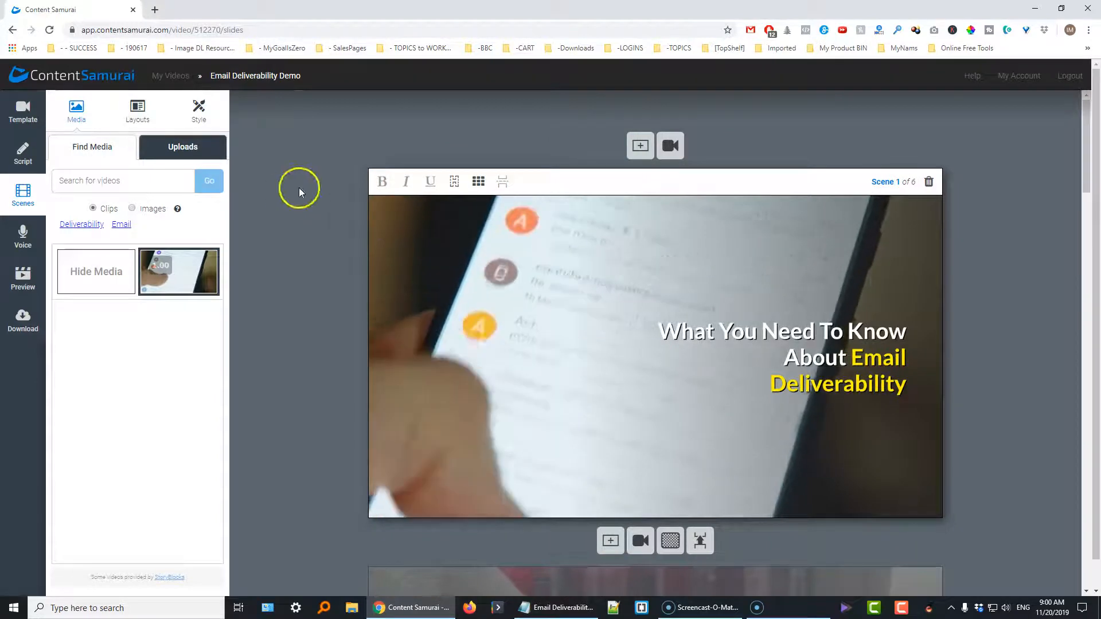
- Proceed from the completed scenes to adding a voice track and choose Auto-voice for the video
scroll(821, 414, "down", 18)
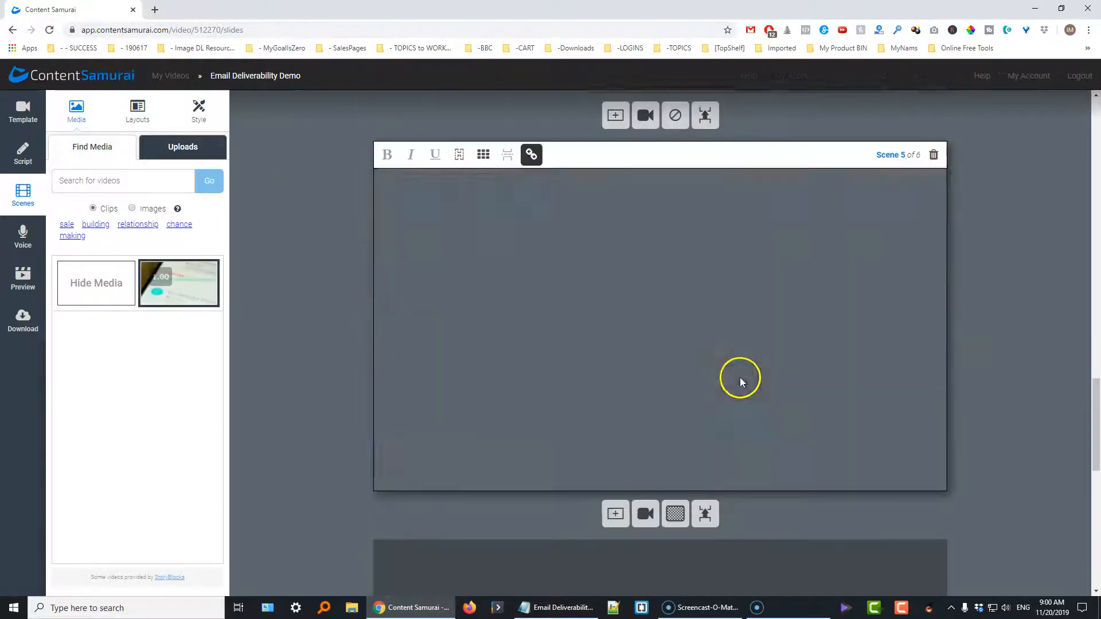
scroll(740, 377, "down", 18)
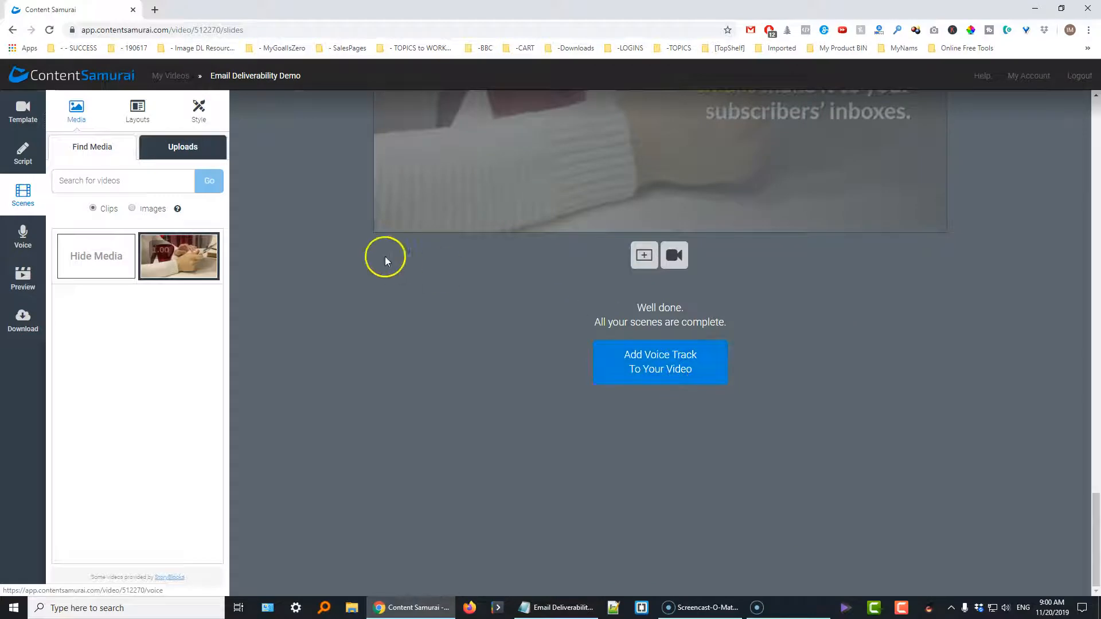
left_click(665, 366)
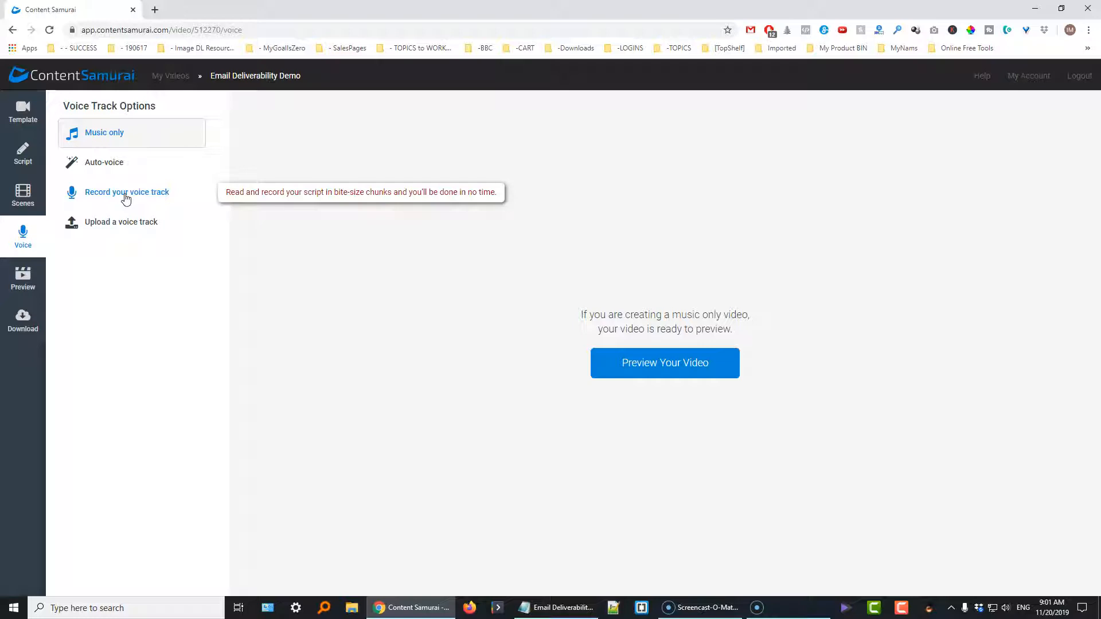
left_click(119, 133)
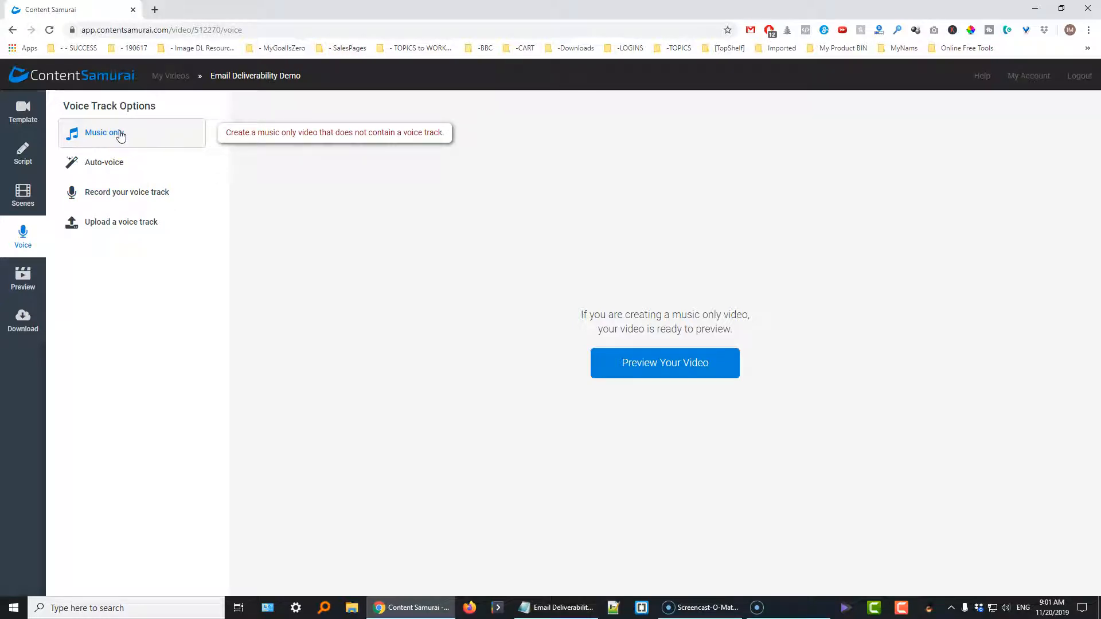
left_click(113, 164)
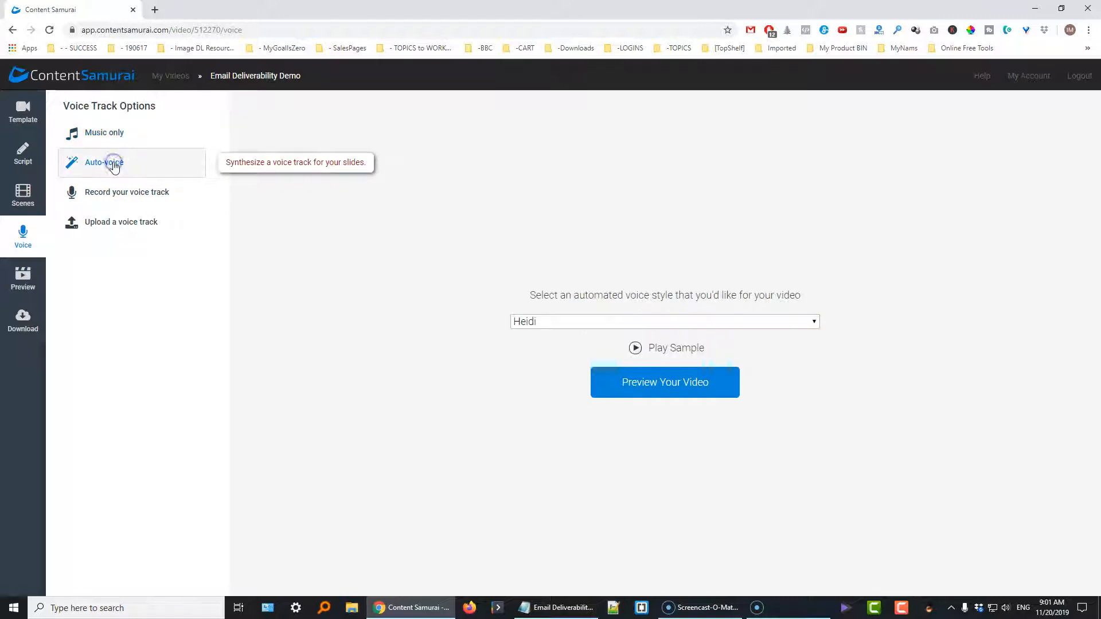
- Set the automated voice style to Olivia and listen to its sample
left_click(584, 322)
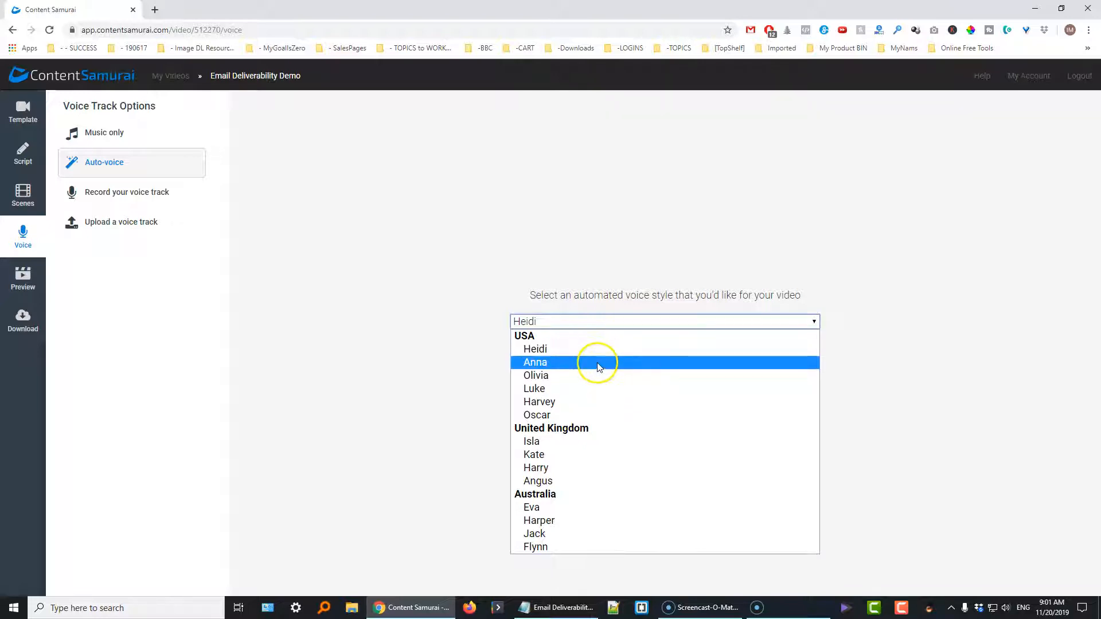
left_click(585, 376)
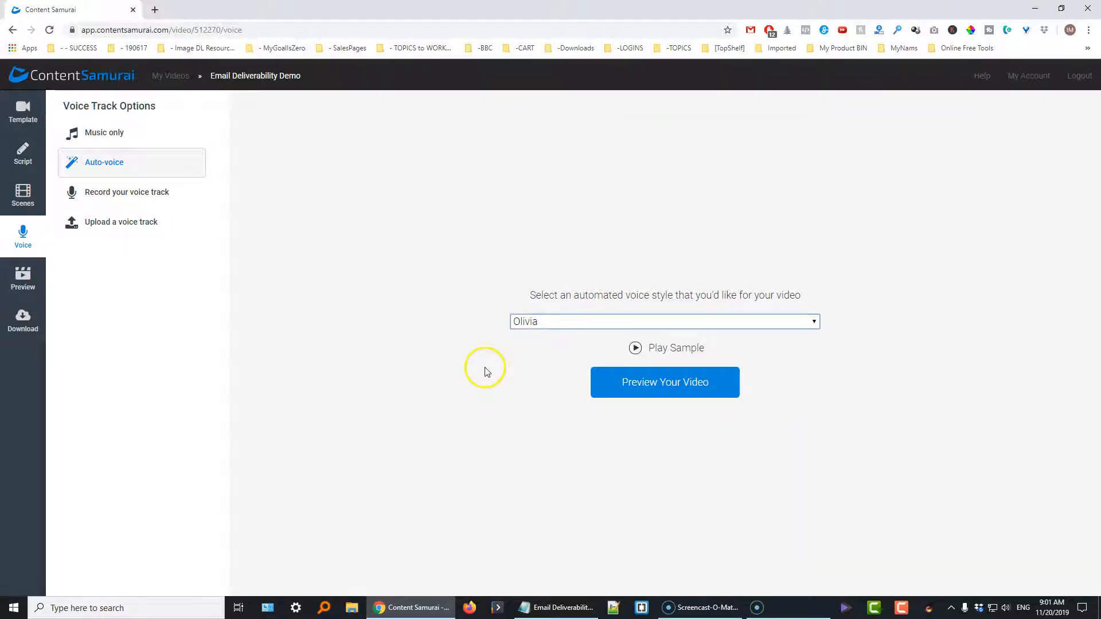
left_click(635, 348)
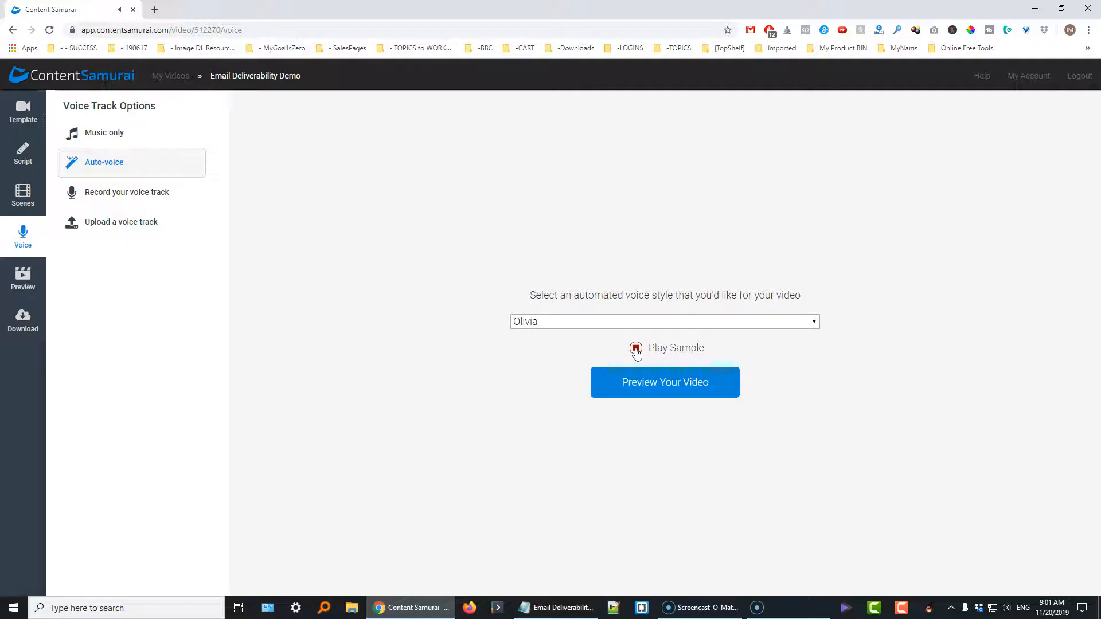
left_click(635, 348)
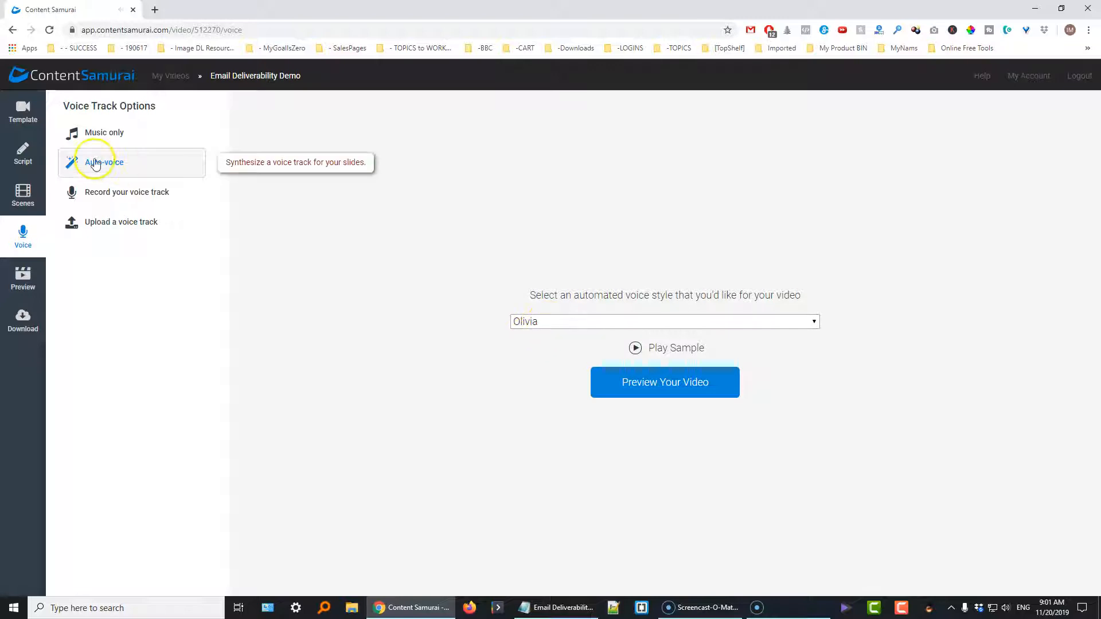
- Generate the video preview and choose We Are Millenials as the background music
left_click(634, 386)
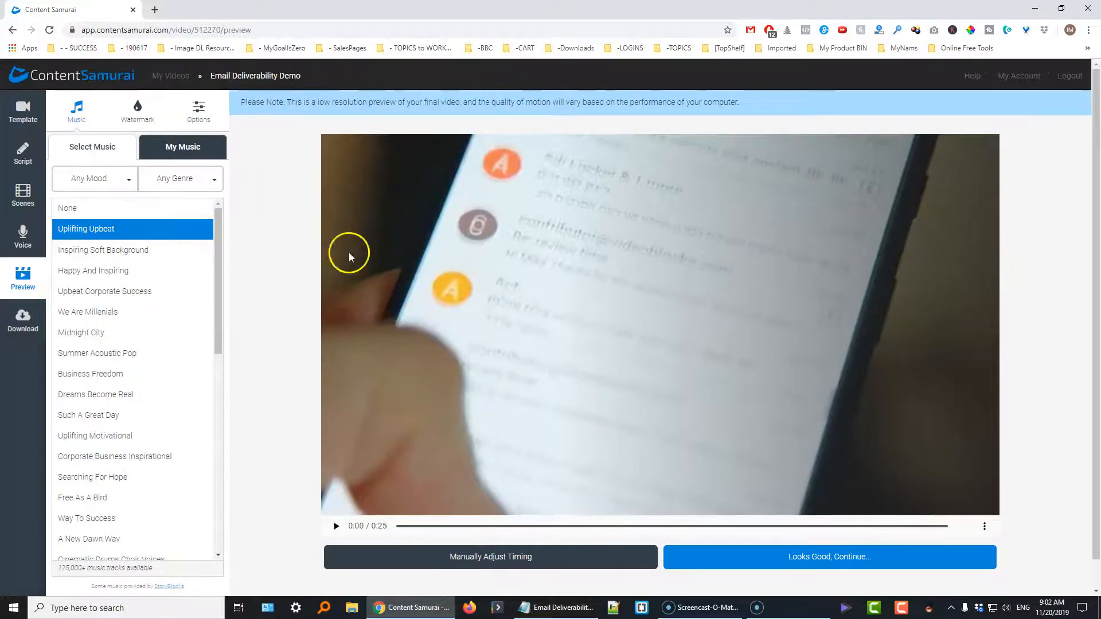
left_click(201, 229)
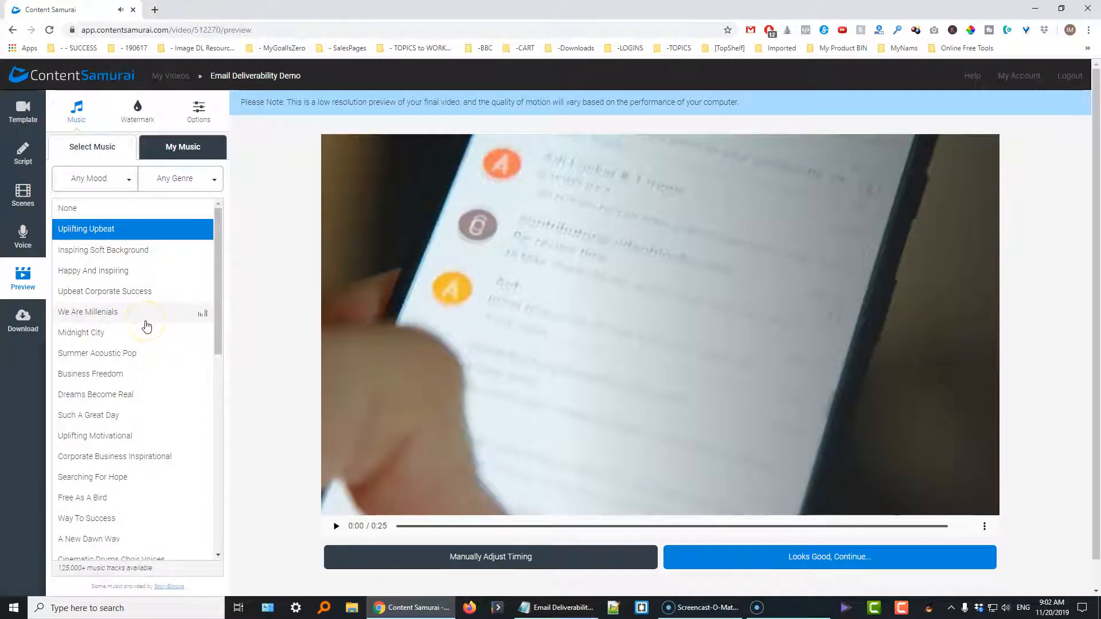
left_click(202, 312)
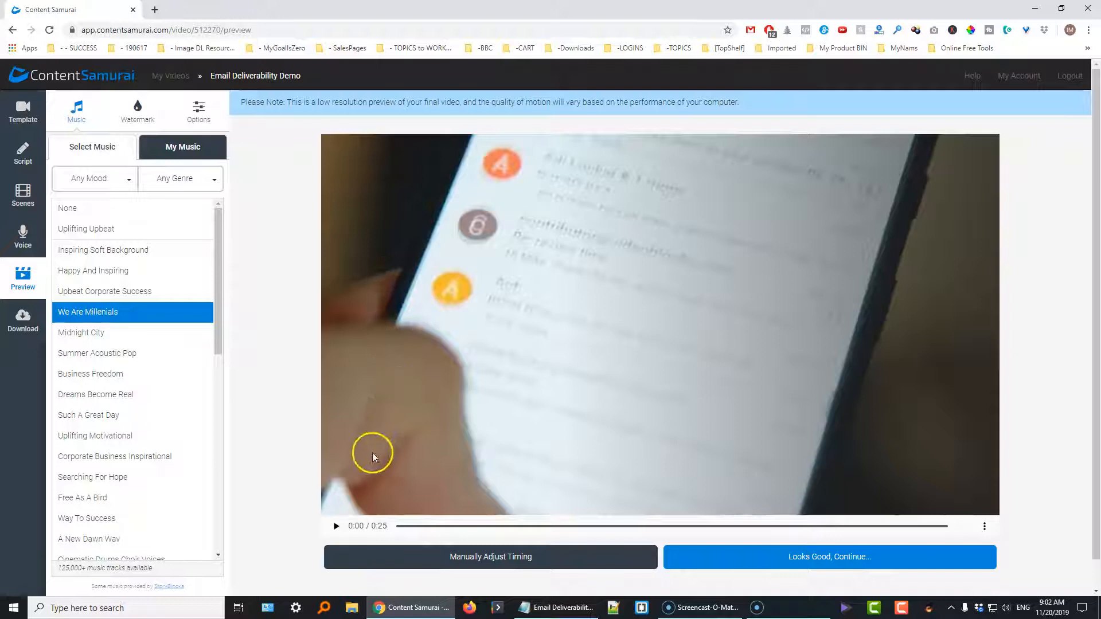
- Manually adjust the timing so the final scene, "Here are three tips", starts at 0:19.49, and play back the transition into it
left_click(500, 562)
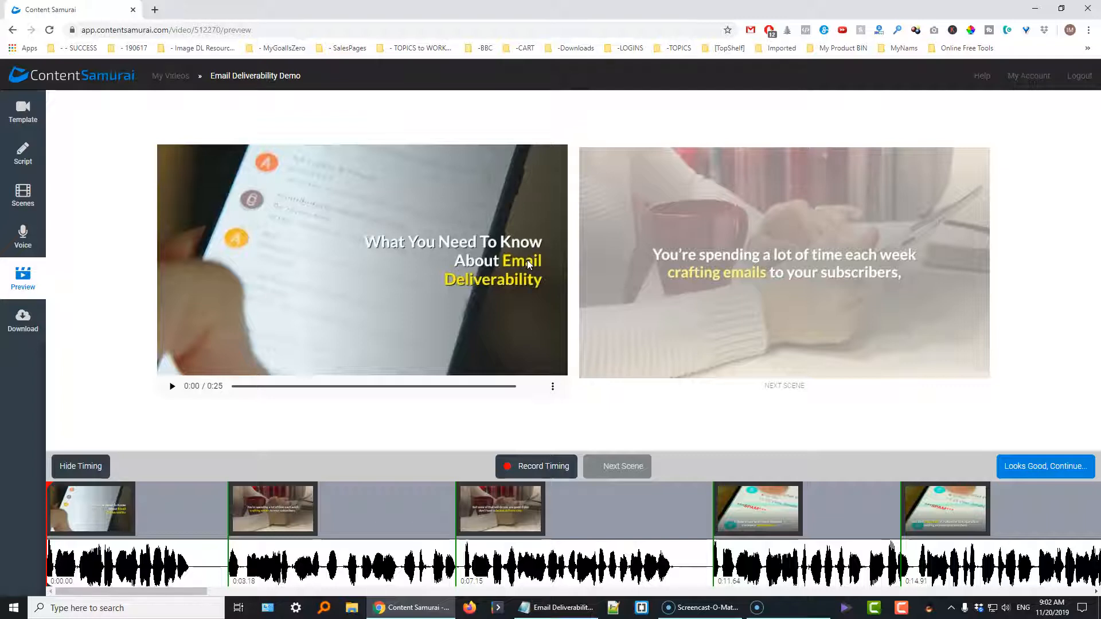
left_click(172, 389)
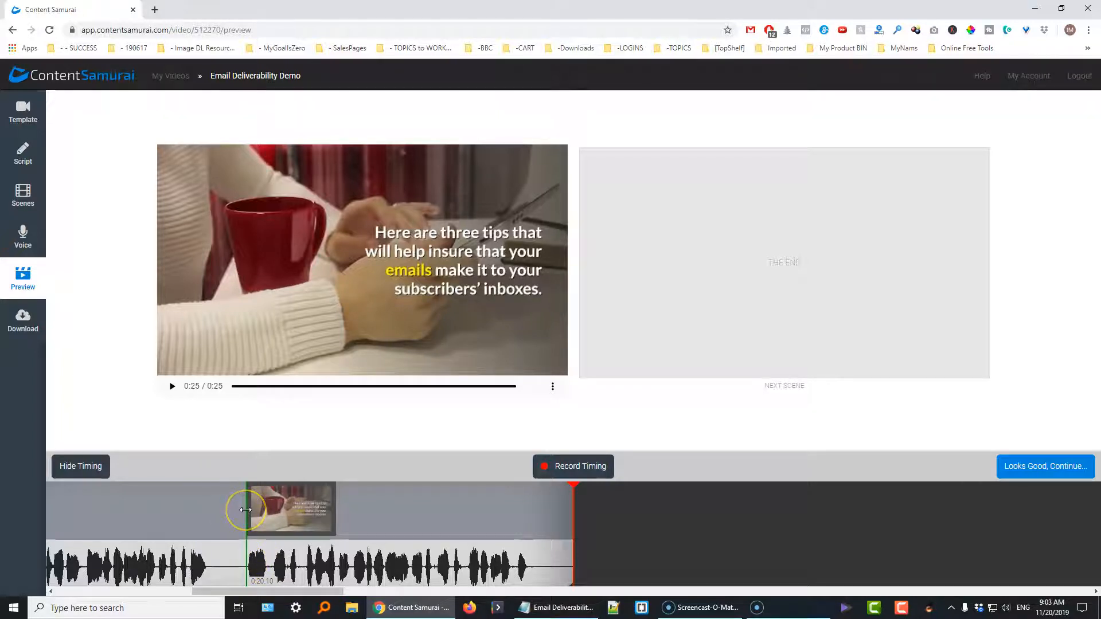
left_click_drag(245, 509, 212, 519)
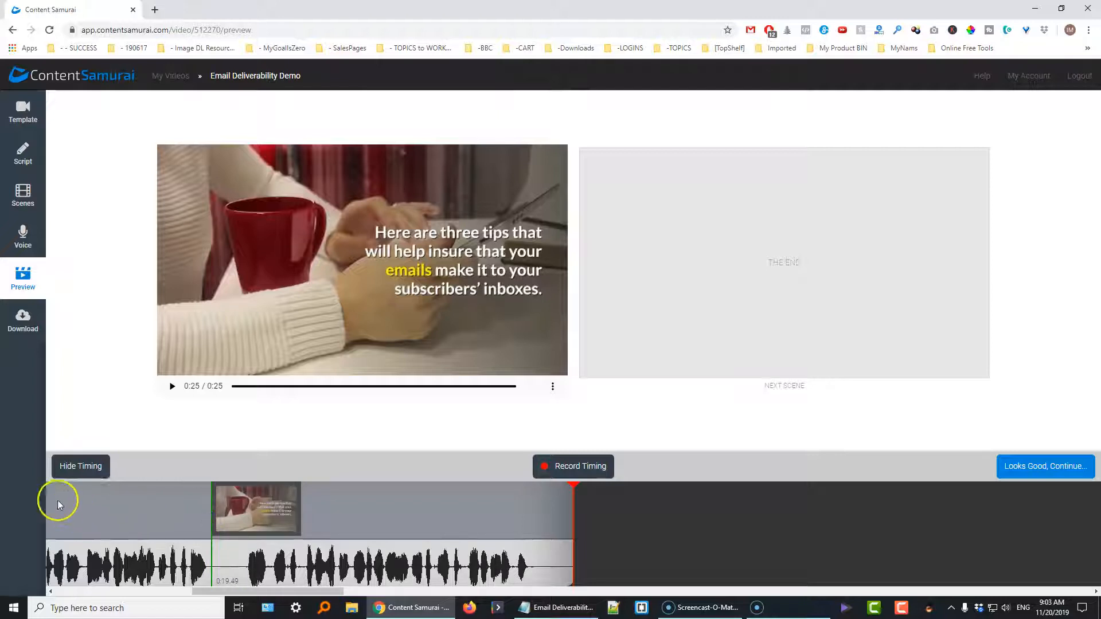
left_click(71, 494)
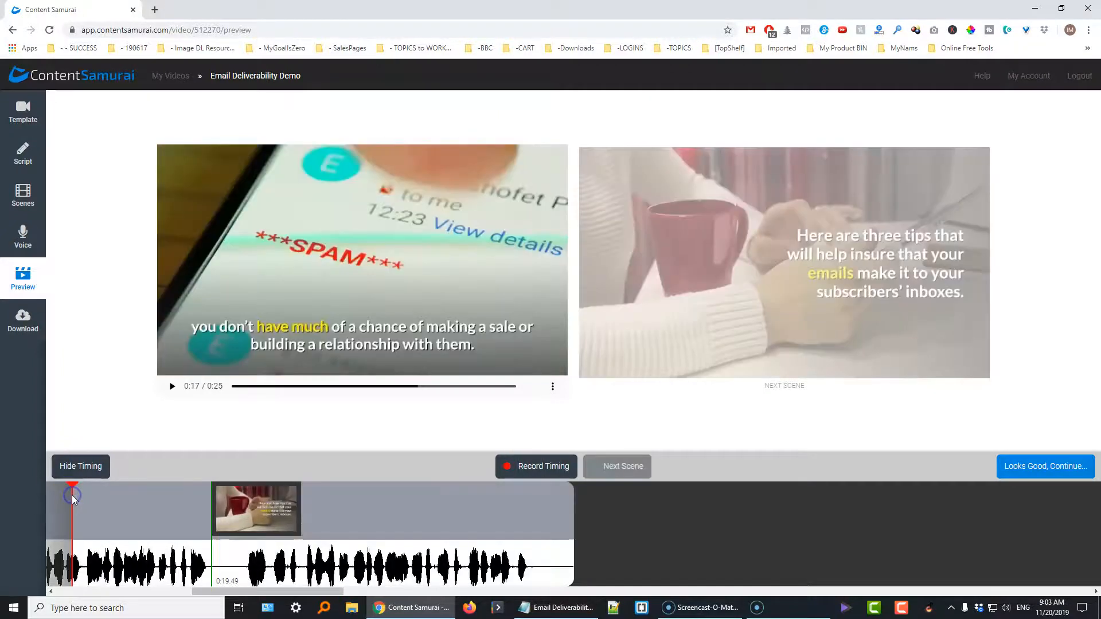
left_click(172, 387)
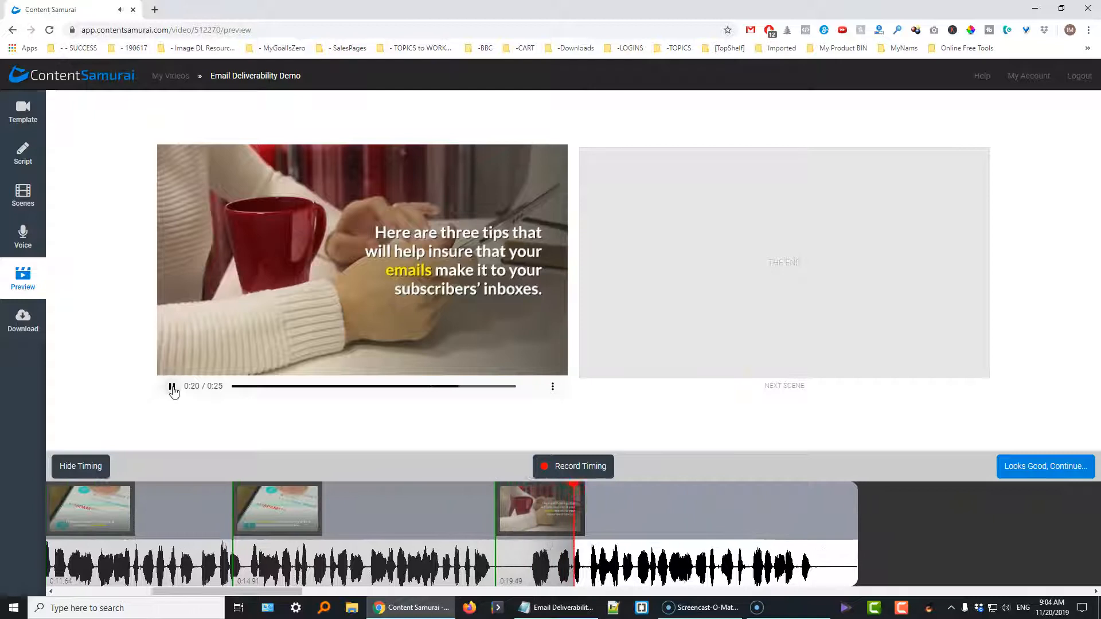
left_click(172, 387)
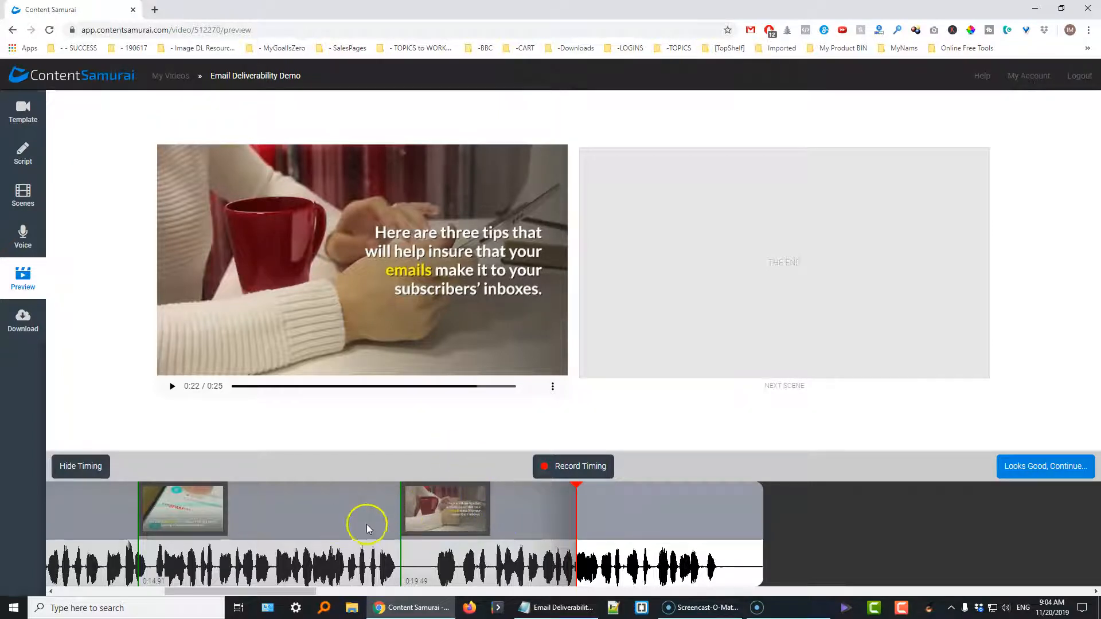
- Move the start of the "If those emails land" scene to 0:11.09 and play back the transition into it
left_click(85, 509)
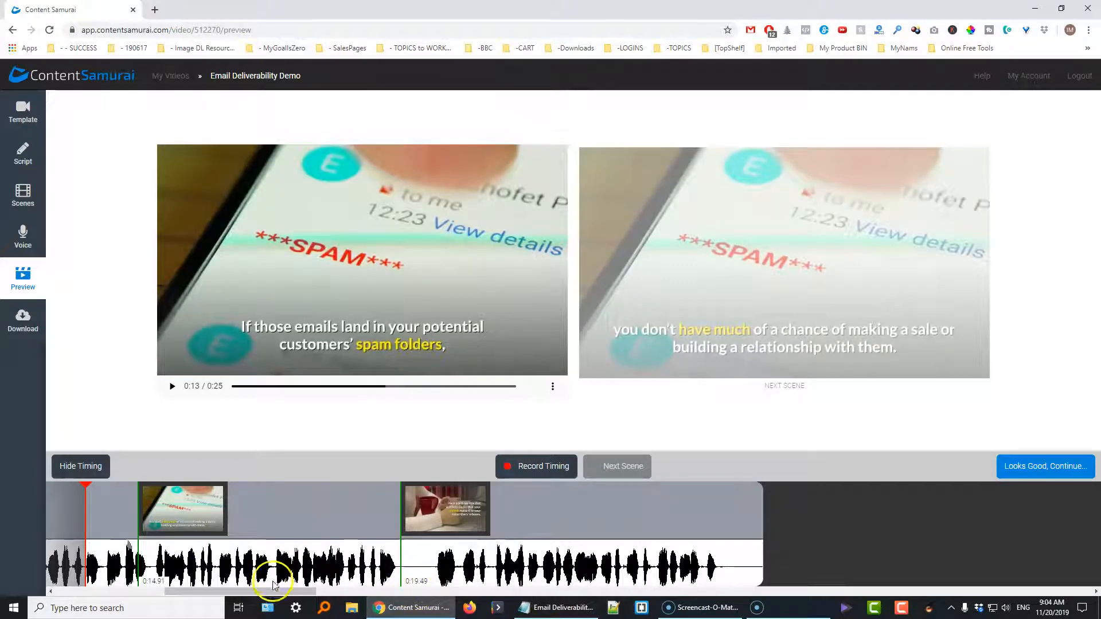
left_click_drag(273, 591, 235, 591)
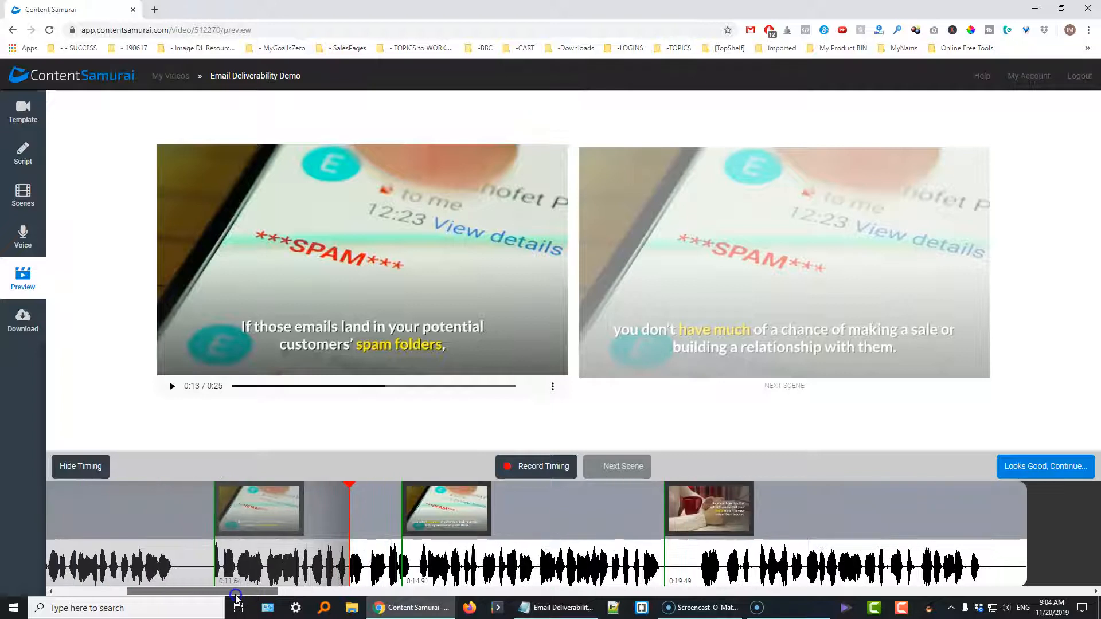
left_click(104, 502)
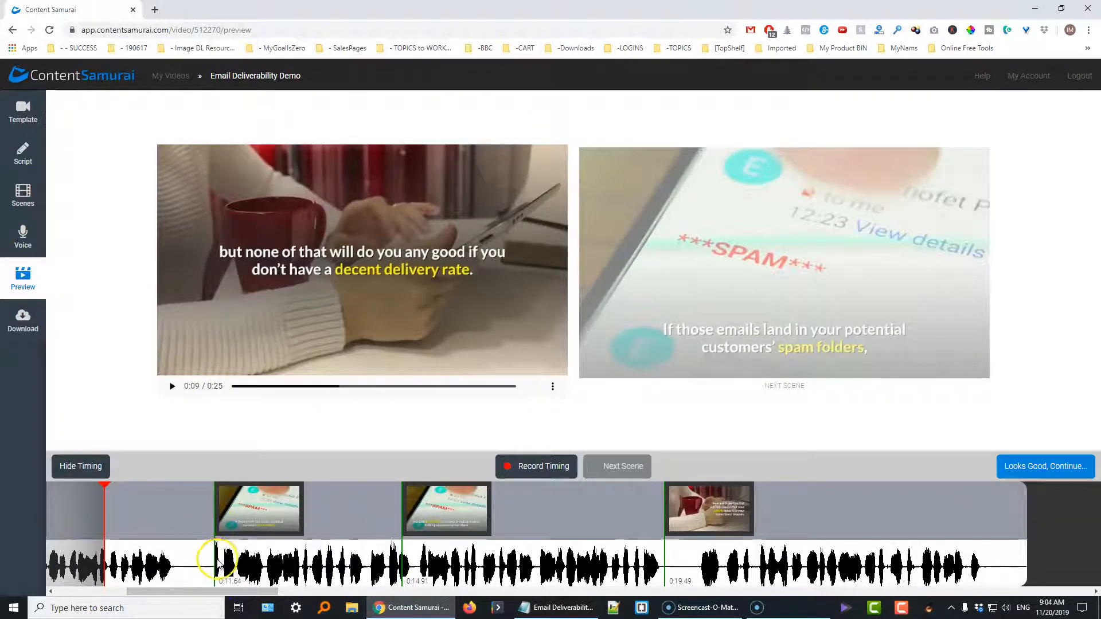
left_click(172, 386)
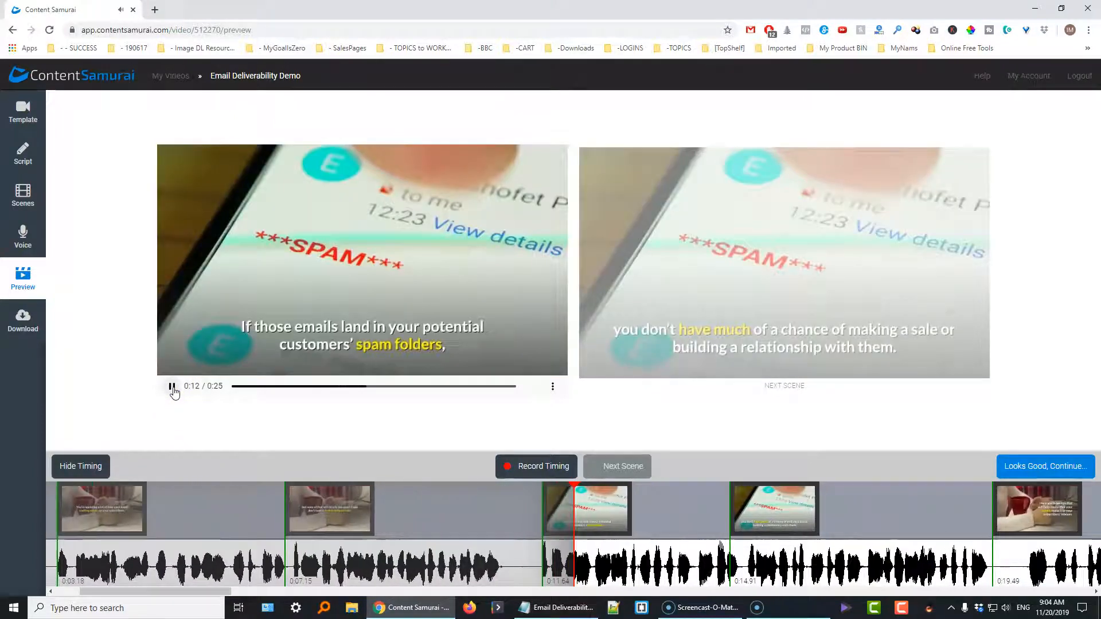
left_click(172, 386)
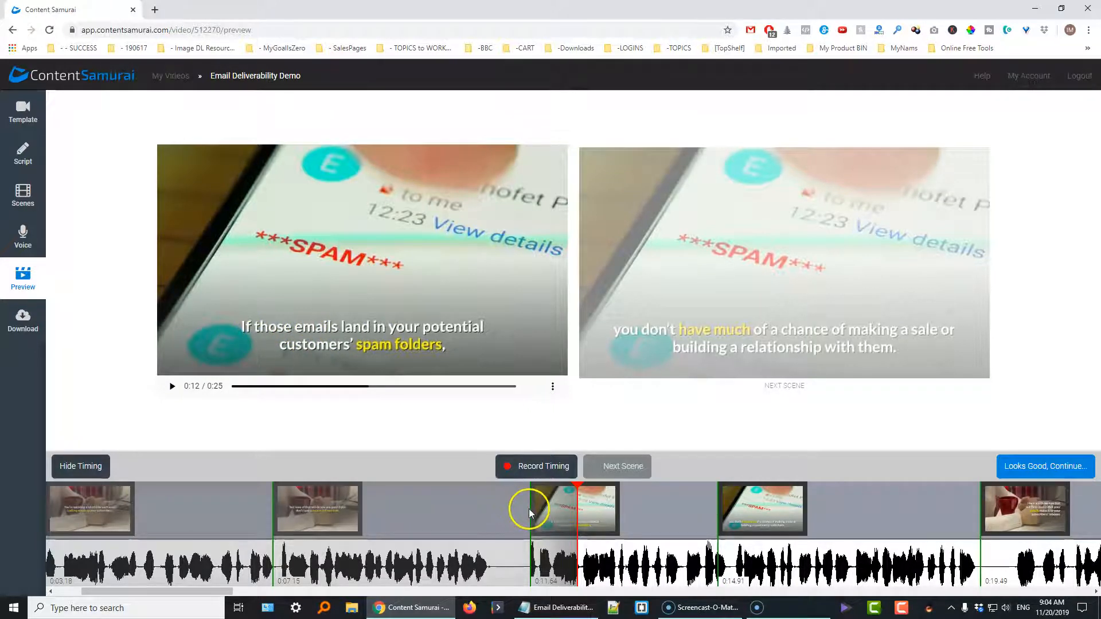
left_click_drag(526, 511, 500, 509)
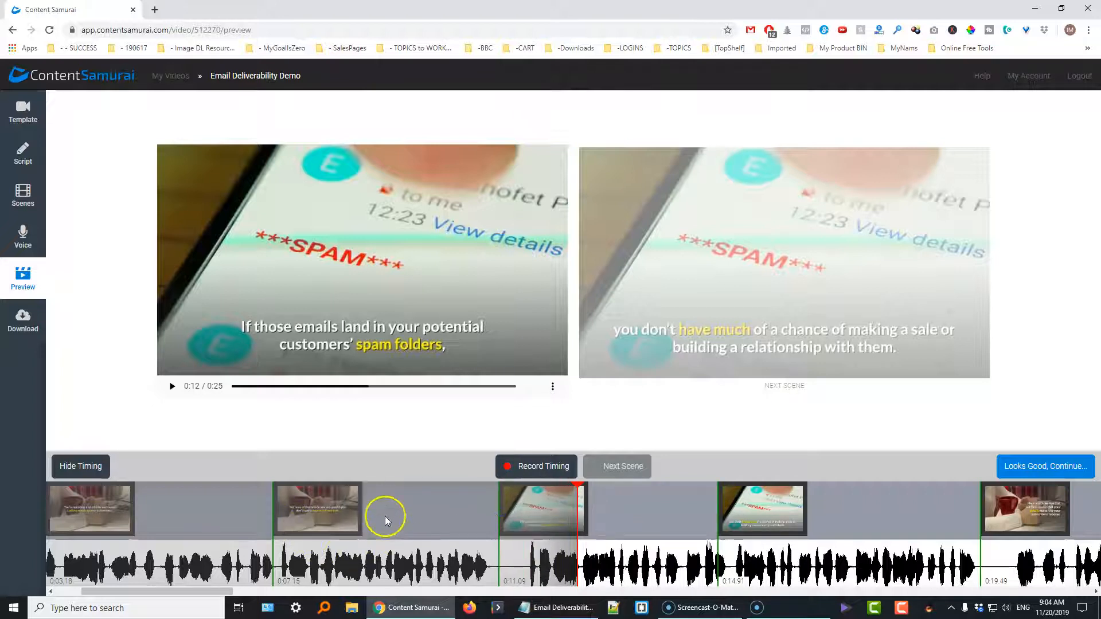
left_click(346, 516)
left_click(171, 388)
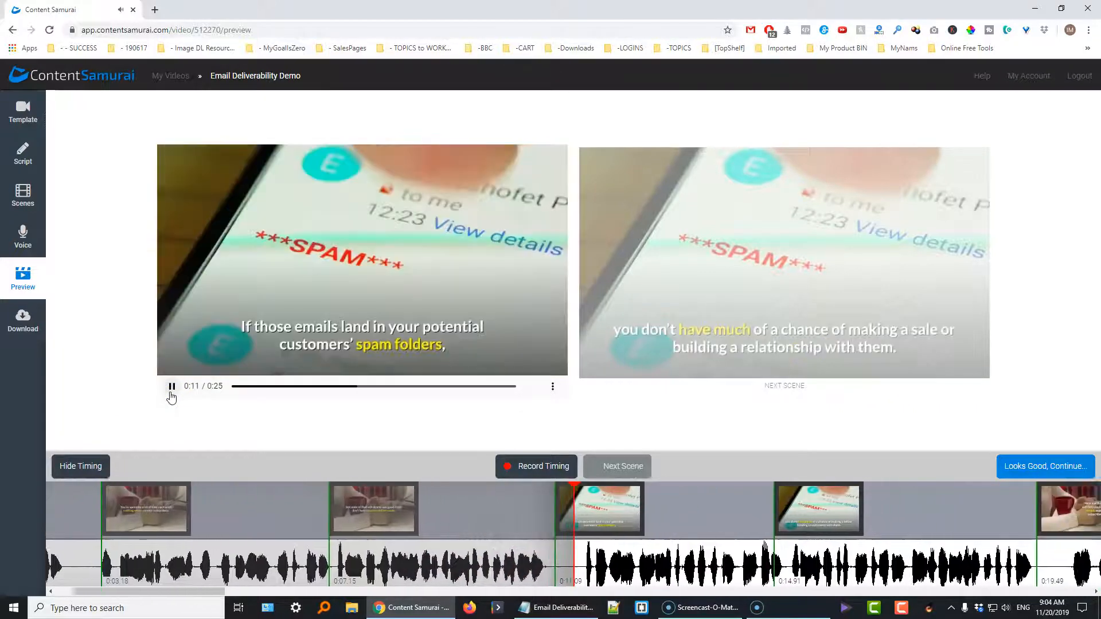
left_click(171, 393)
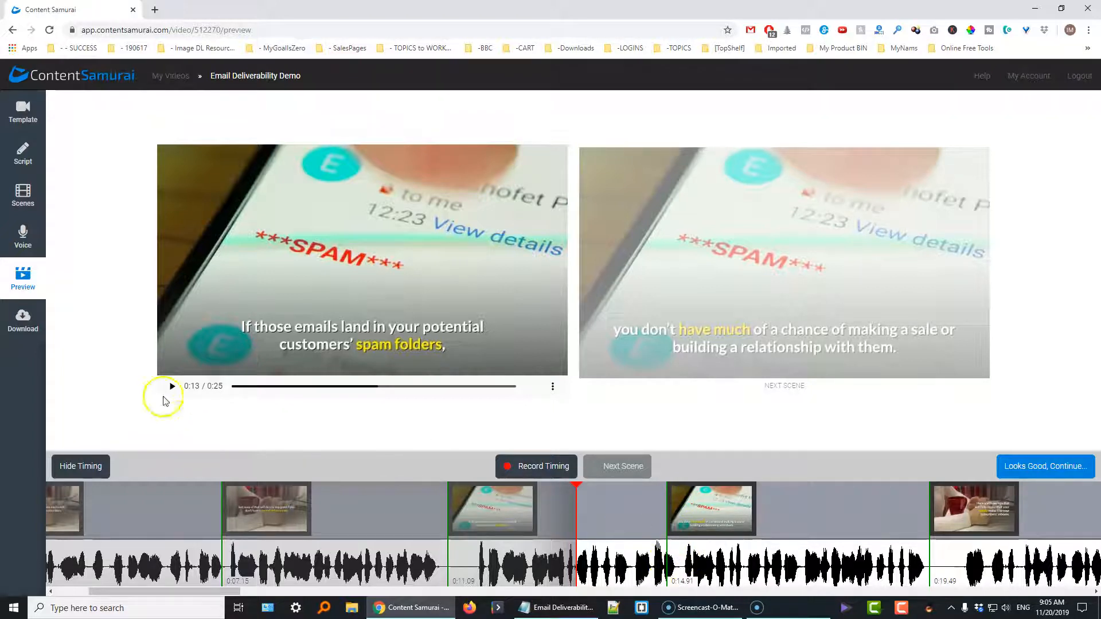
- Move the start of the "you don't have much" scene to 0:15.13, replay the transition and close the timing editor
left_click(173, 387)
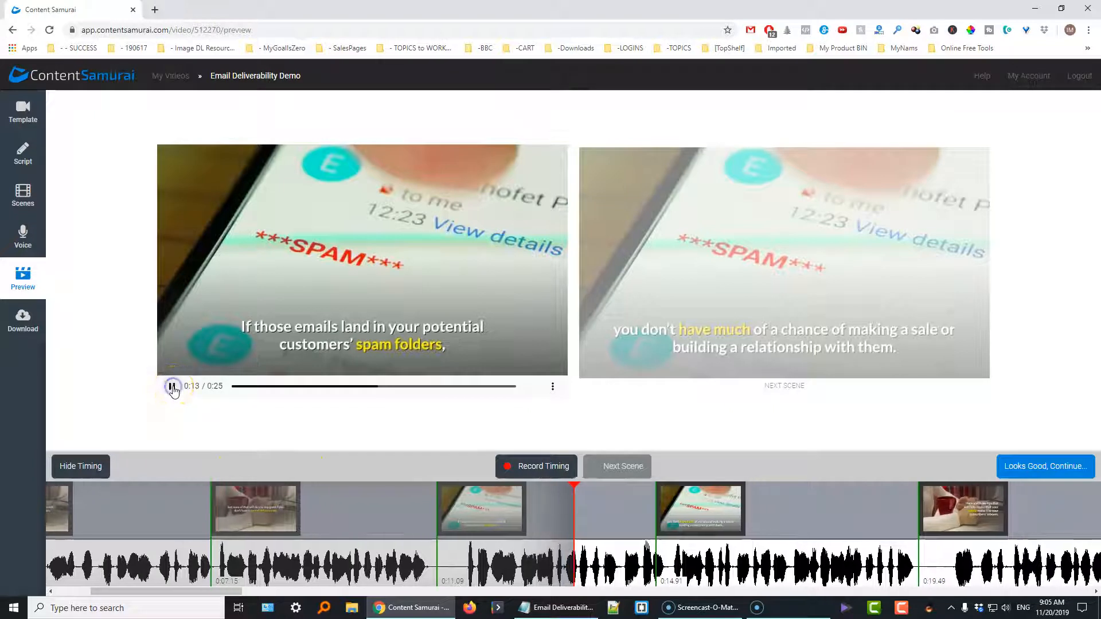
left_click(173, 387)
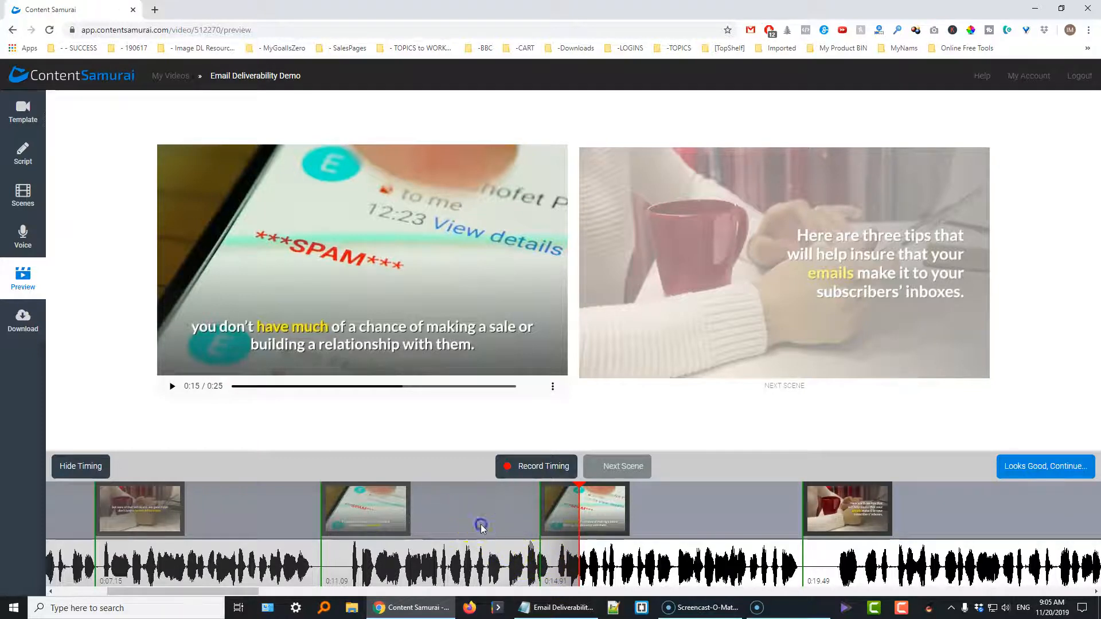
left_click(481, 524)
left_click(170, 388)
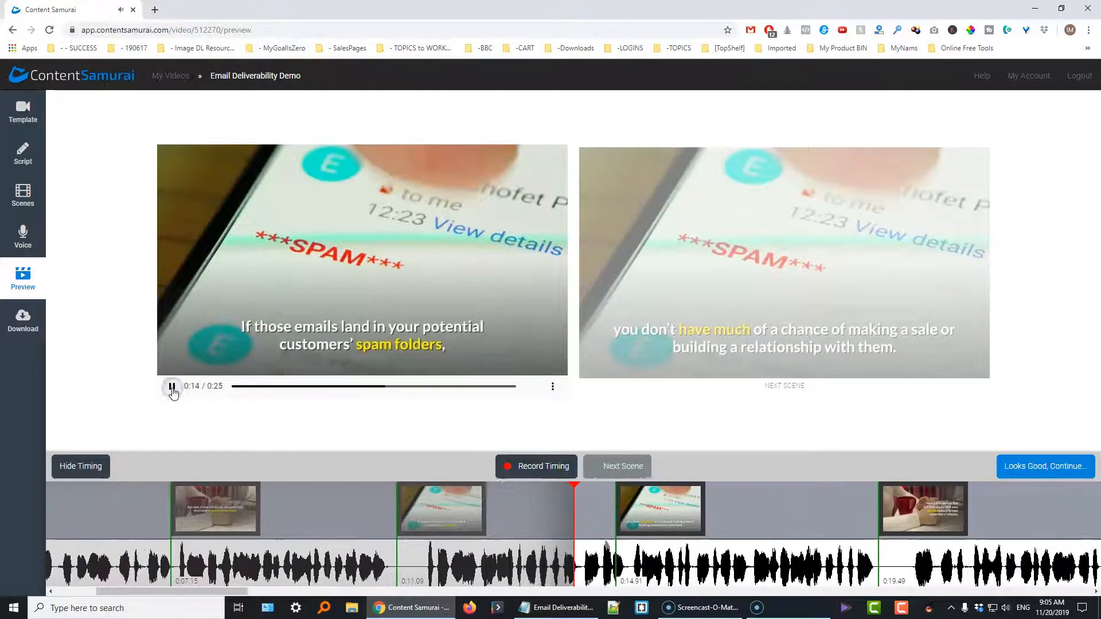
left_click(172, 387)
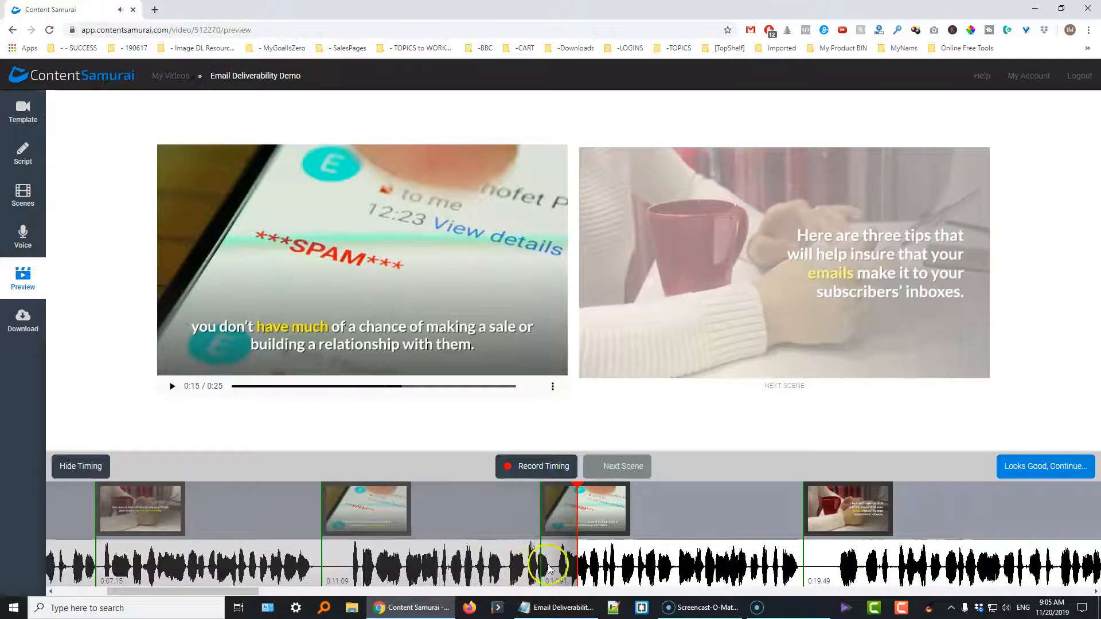
left_click(542, 511)
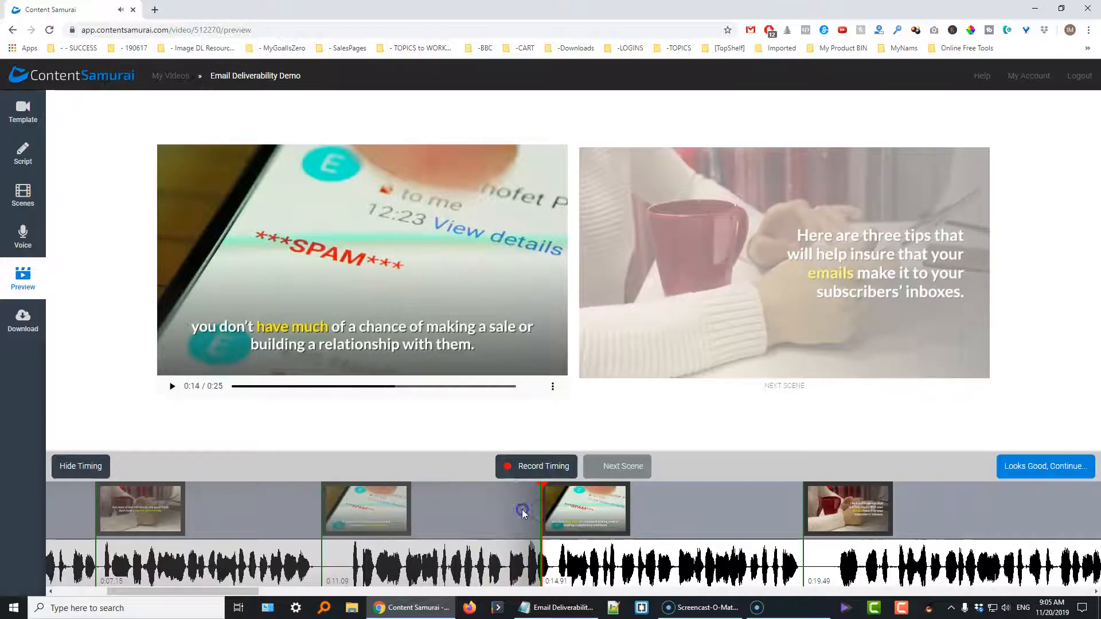
left_click(521, 512)
left_click_drag(540, 519, 553, 519)
left_click(462, 520)
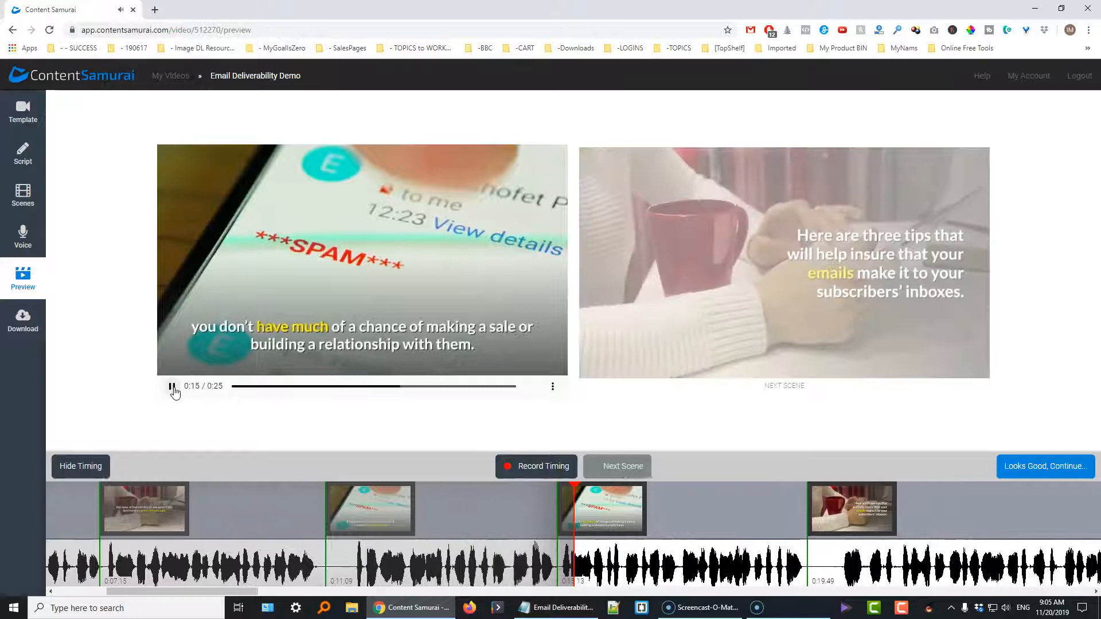
left_click(172, 387)
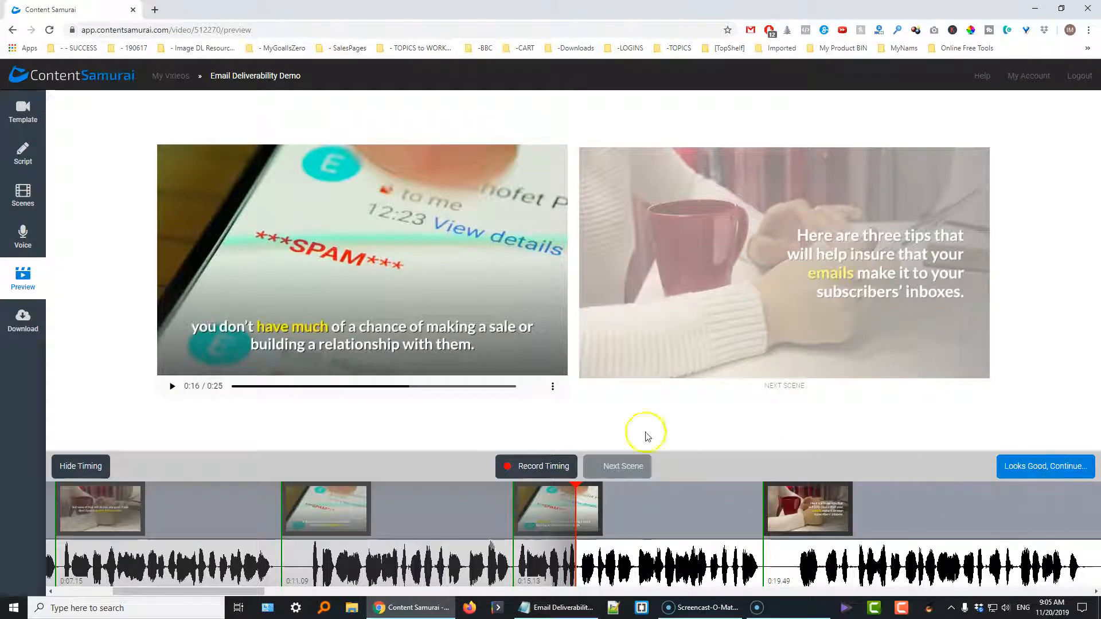
left_click(93, 470)
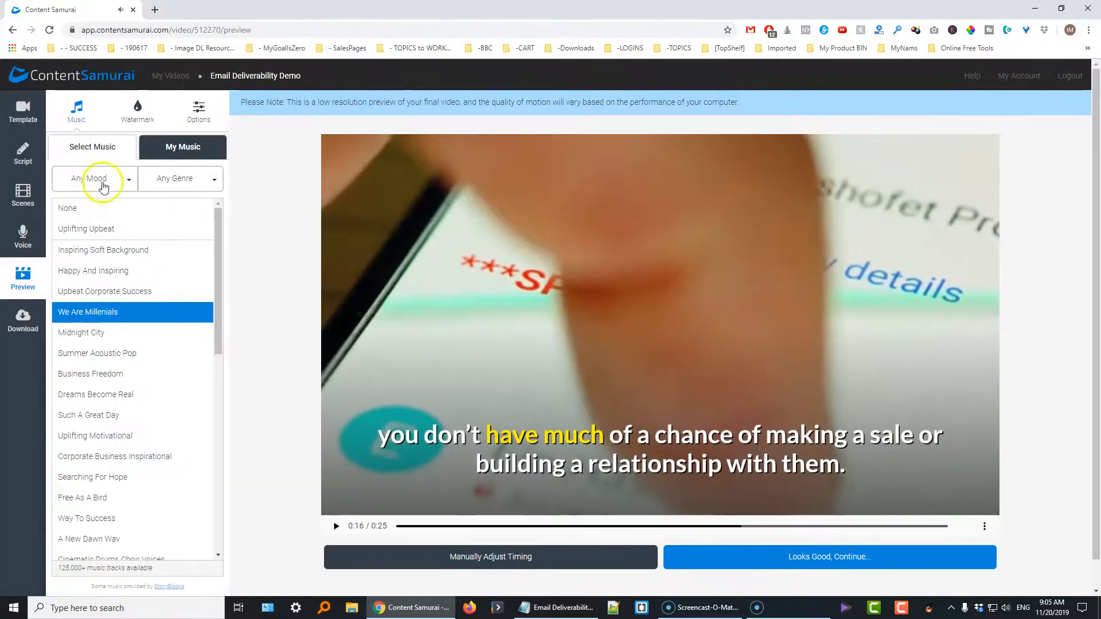
- Filter the music by the Happy mood, sample tracks and set Inspiring Soft Background as the video's music
left_click(106, 180)
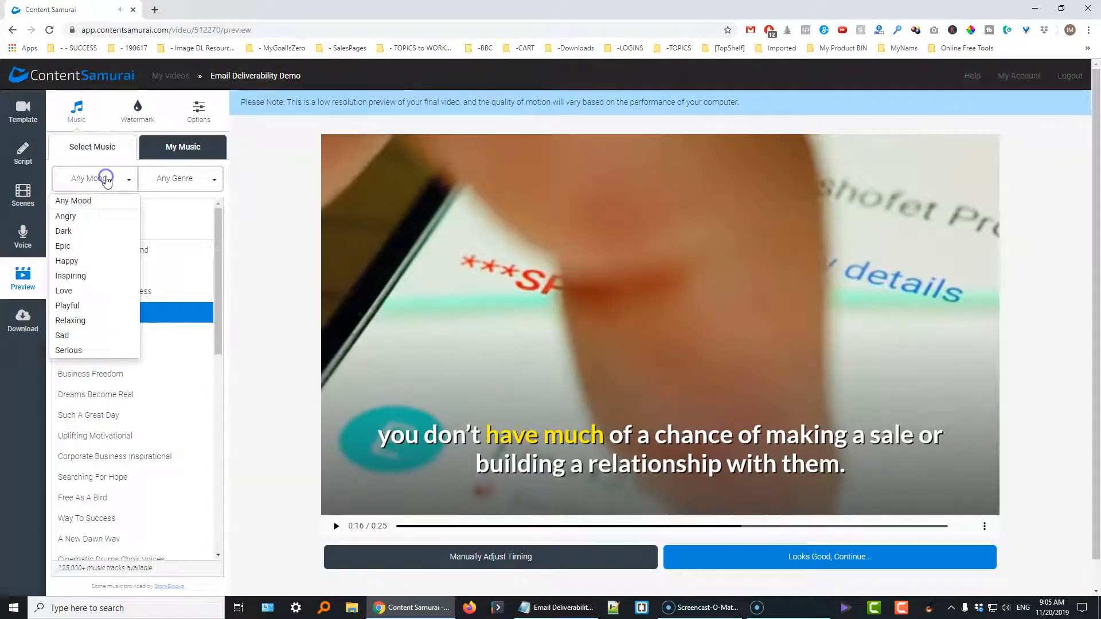
left_click(68, 262)
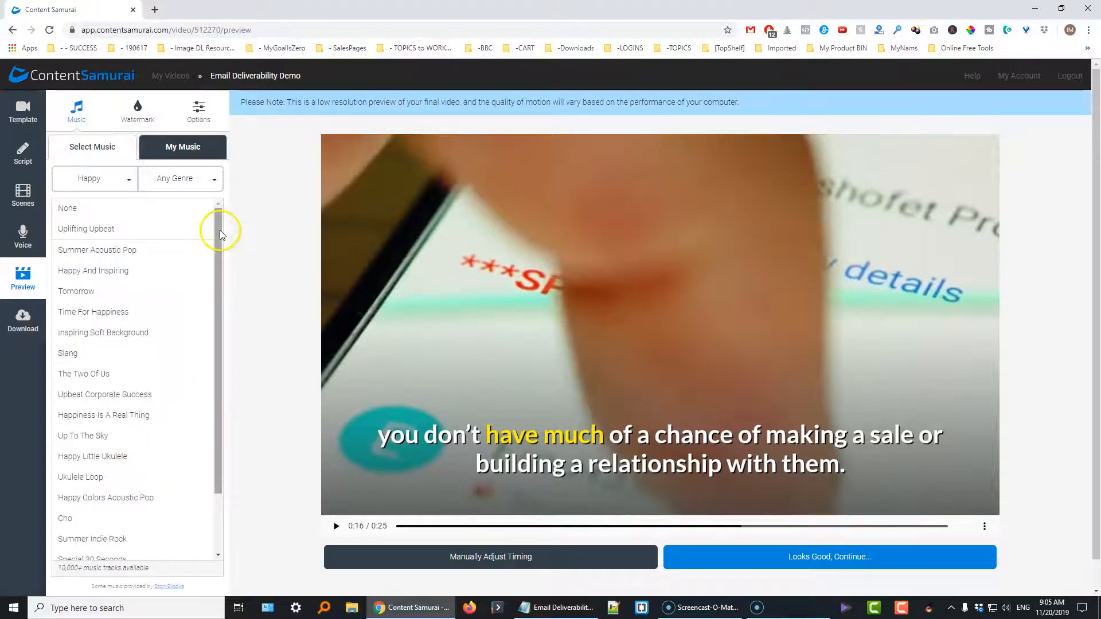
left_click(113, 274)
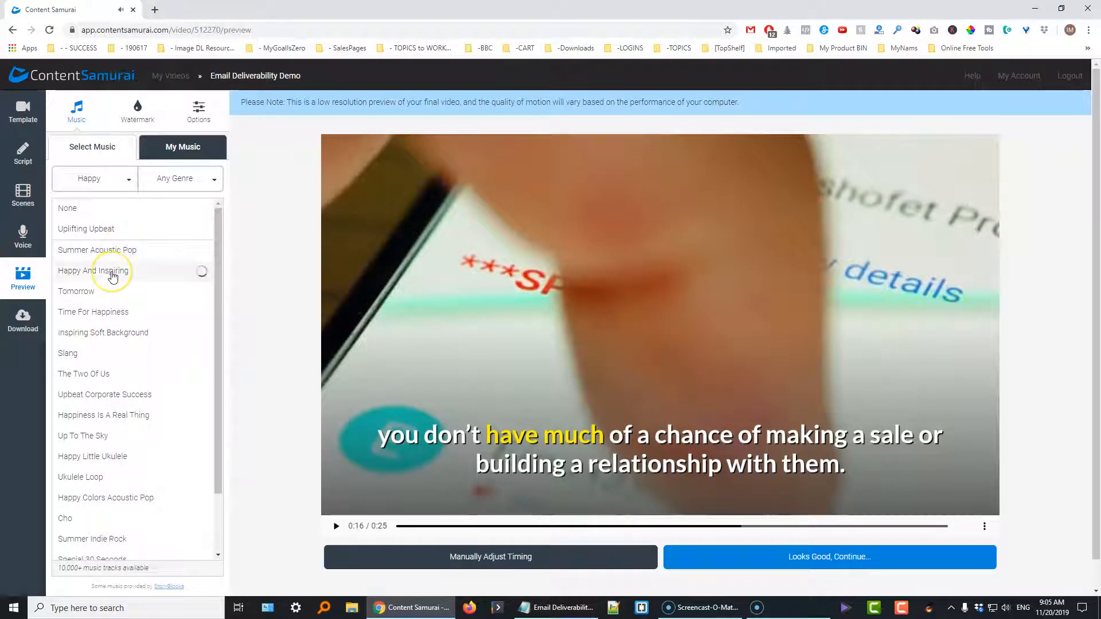
left_click(109, 295)
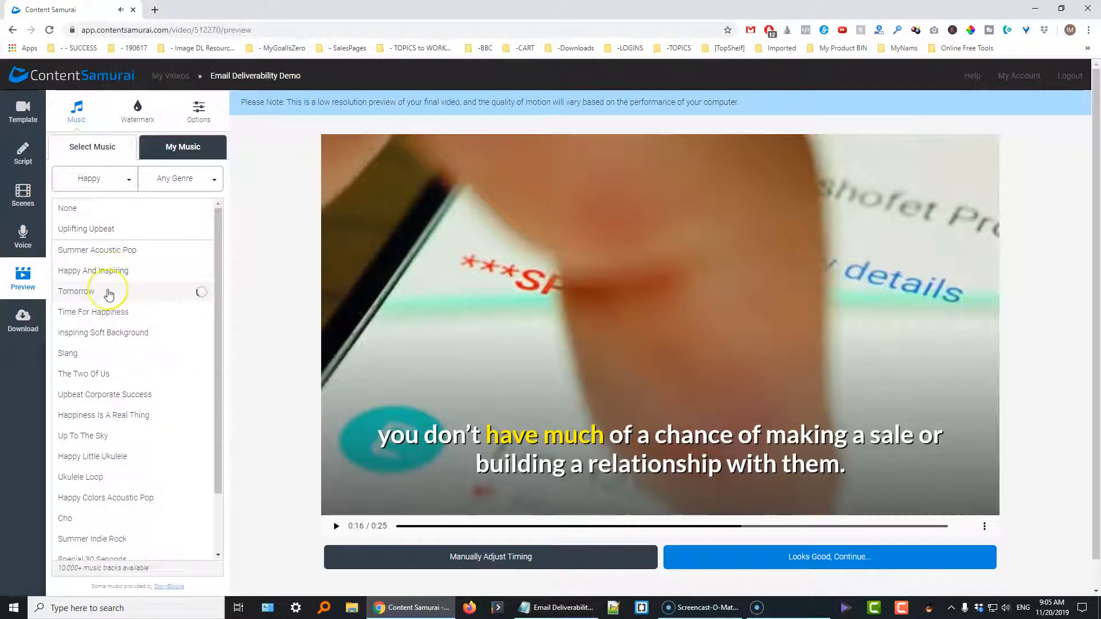
left_click(110, 317)
left_click(110, 336)
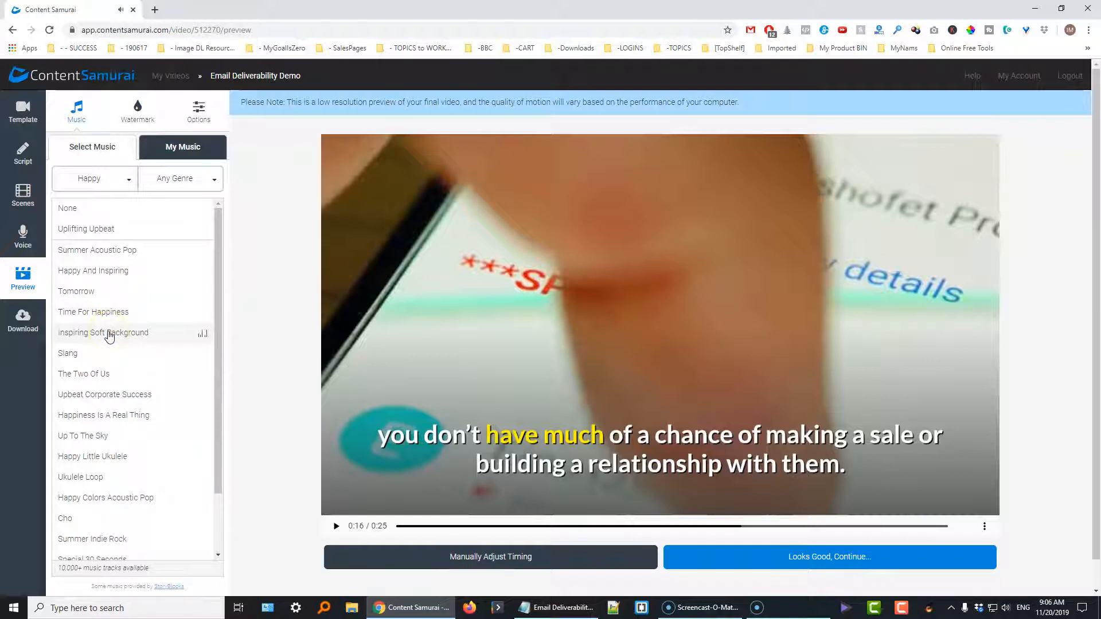
left_click(110, 335)
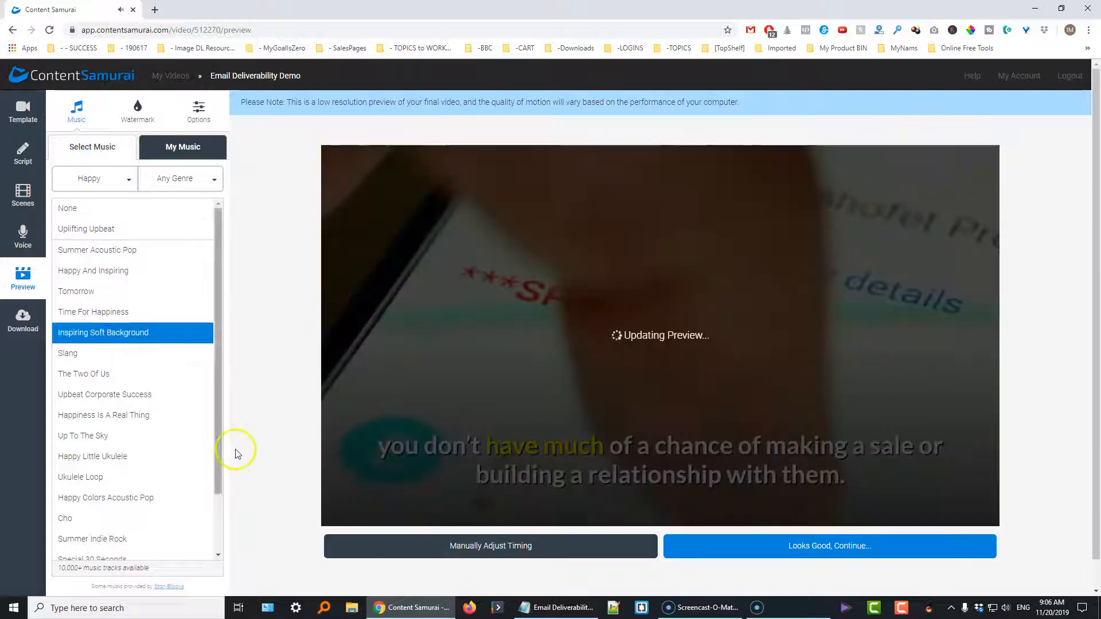
- Look through the Happy music tracks, the uploaded music collection and the audio volume options
scroll(216, 450, "down", 1)
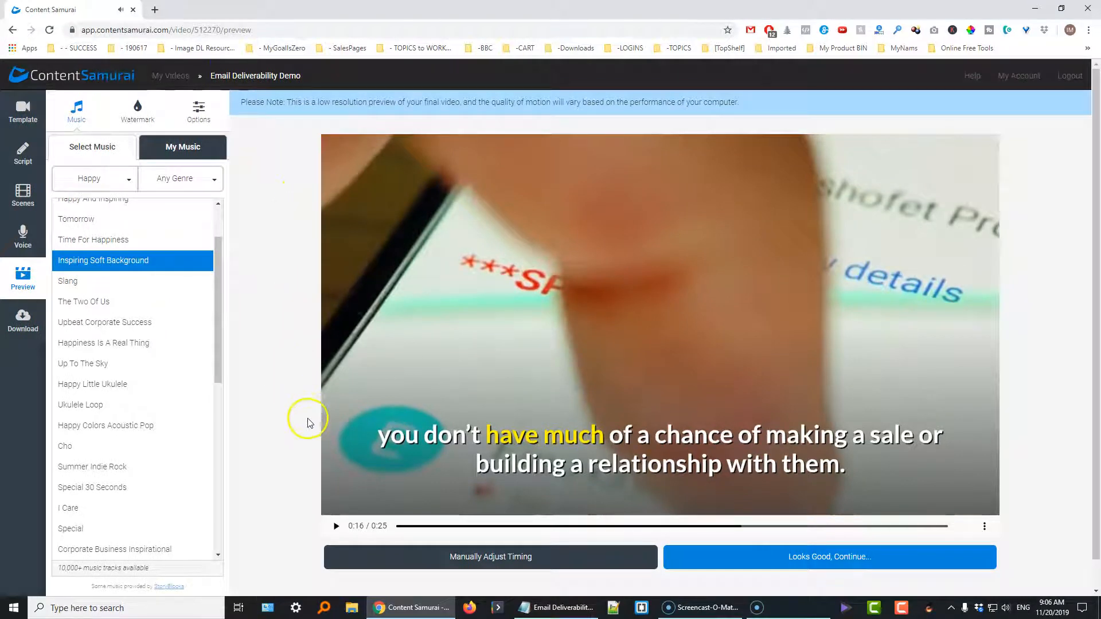
left_click(180, 143)
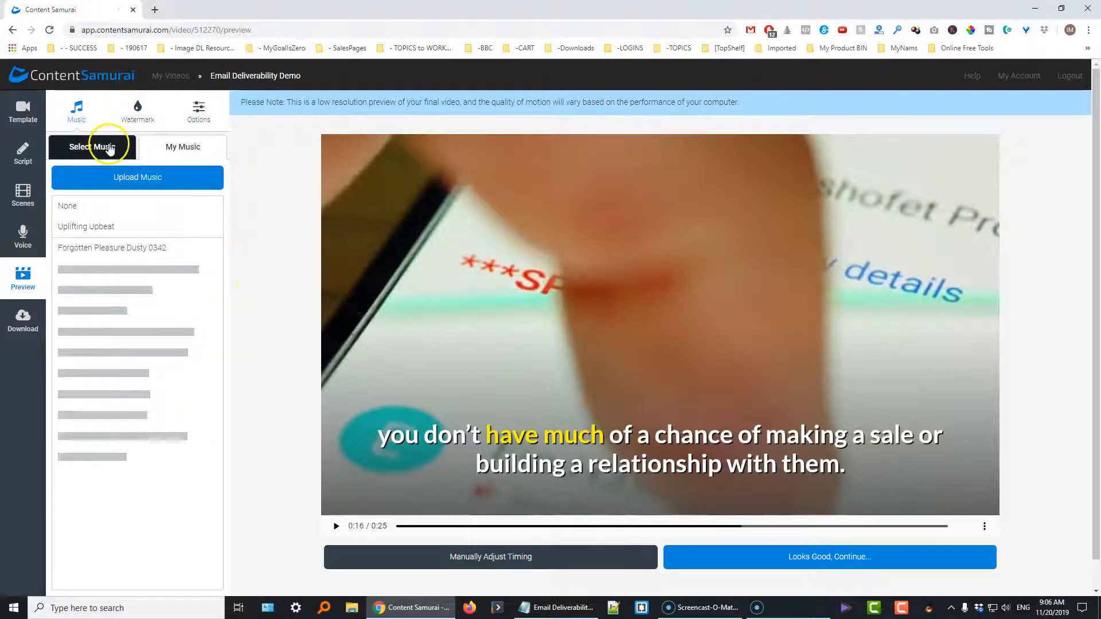
left_click(109, 149)
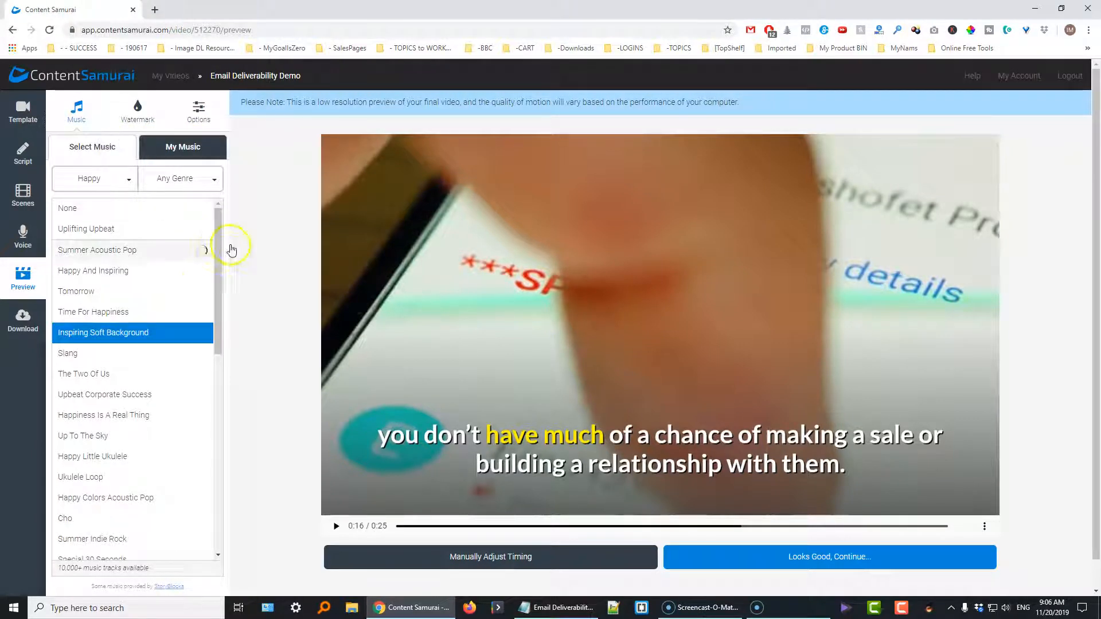
scroll(274, 406, "down", 1)
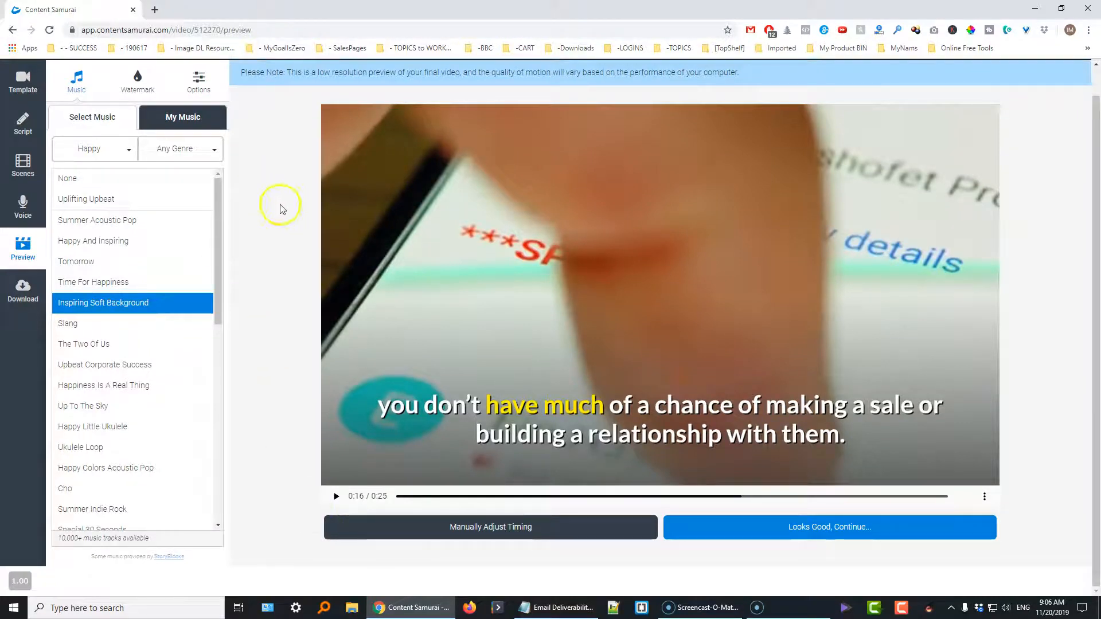
left_click(199, 80)
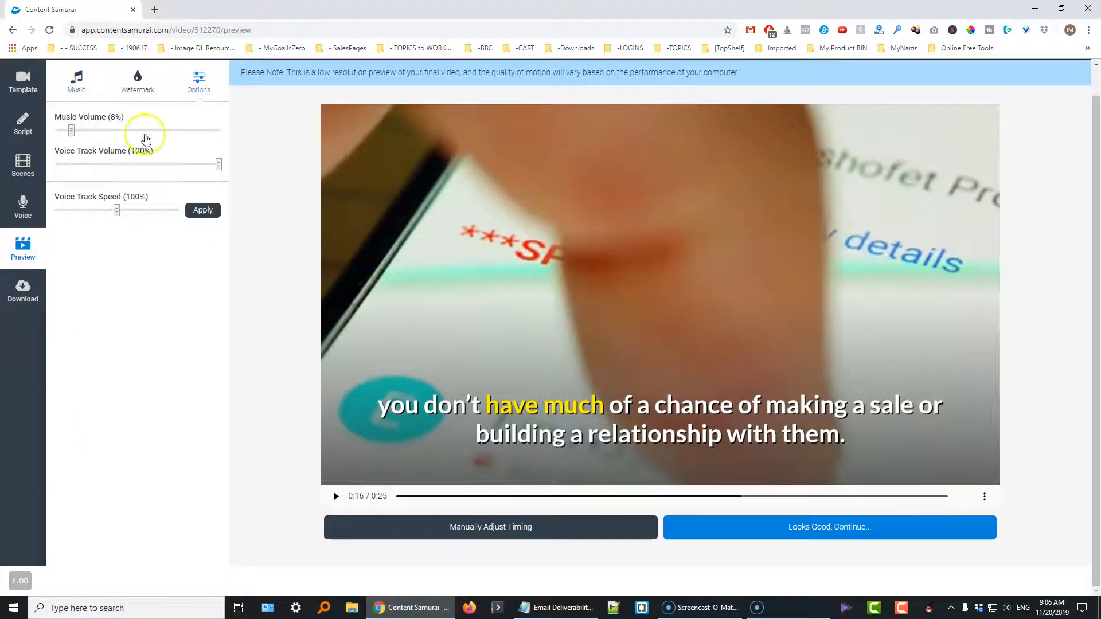
left_click(74, 82)
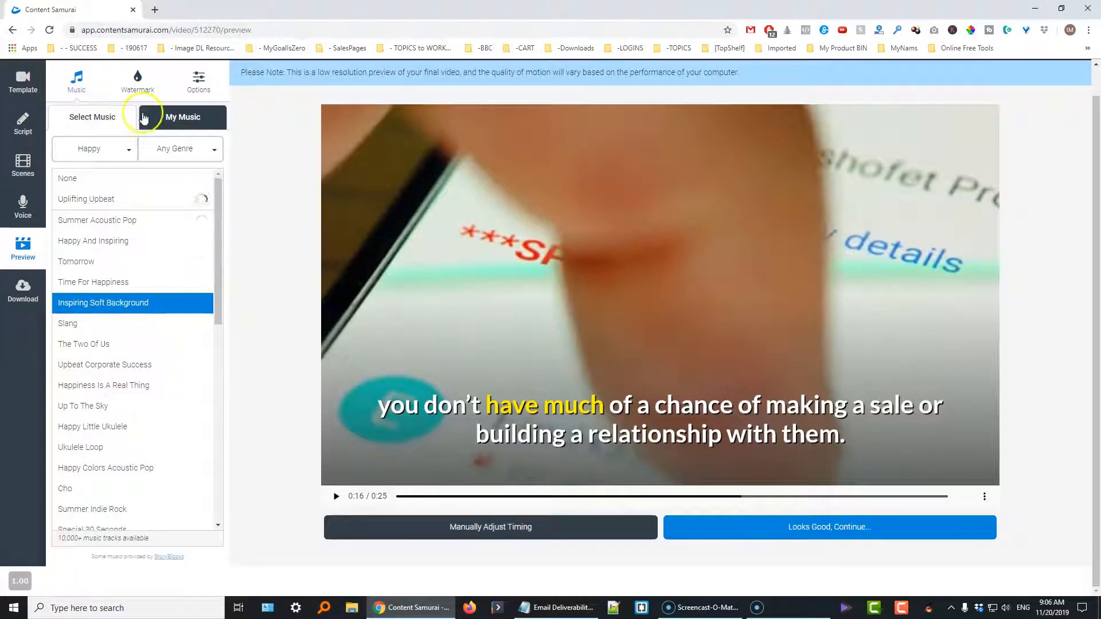
mouse_move(119, 348)
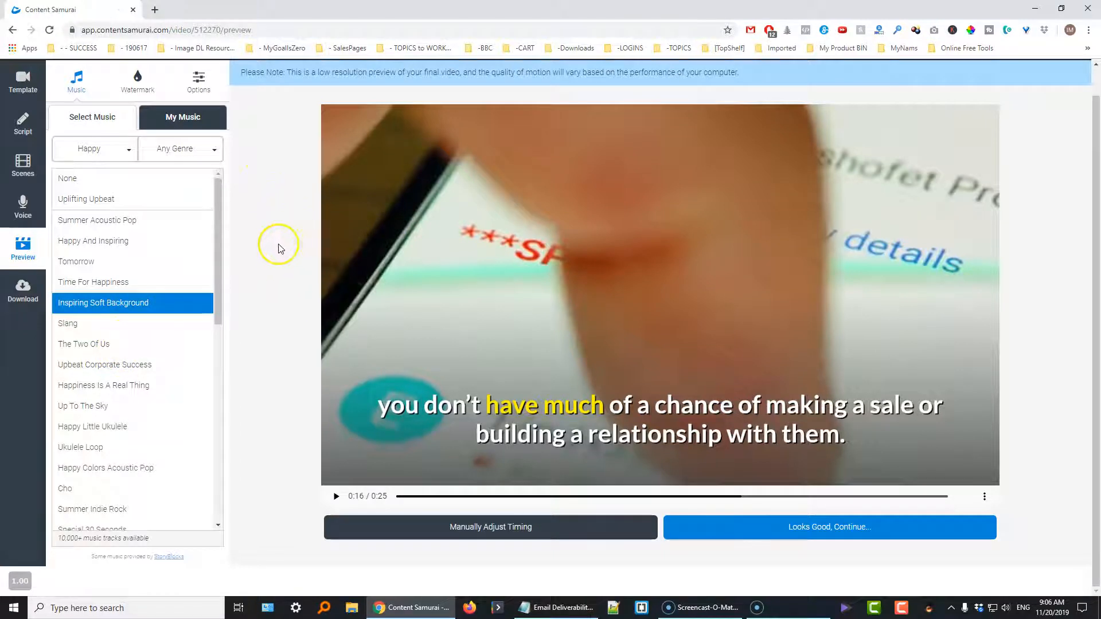
mouse_move(183, 308)
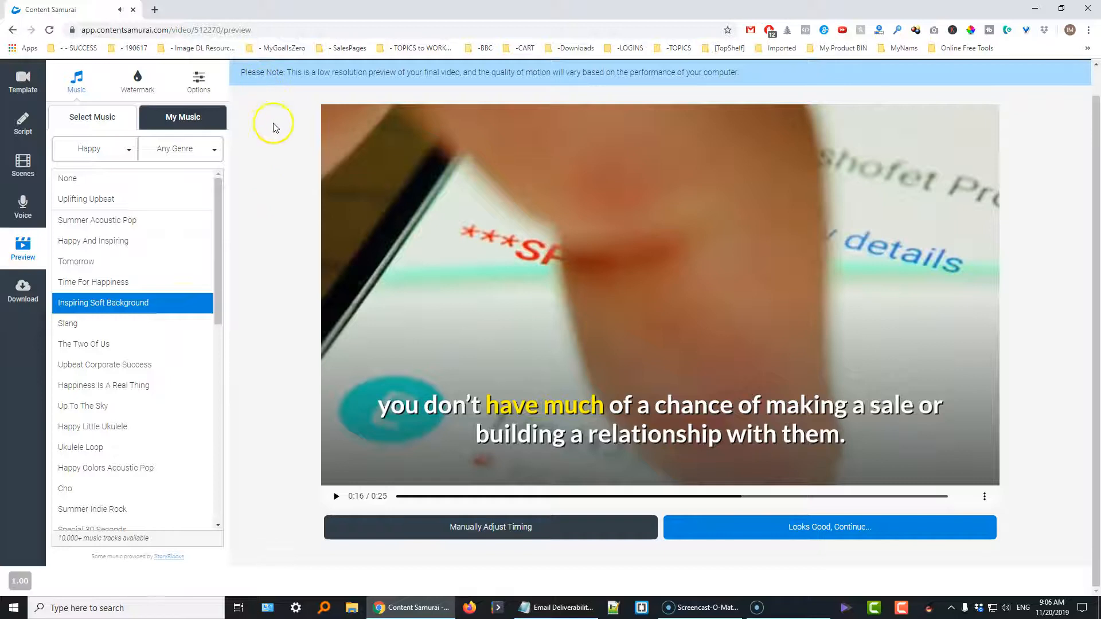
- Review the available watermarks, from No Watermark through Preview, Sample, Draft and CS
left_click(137, 82)
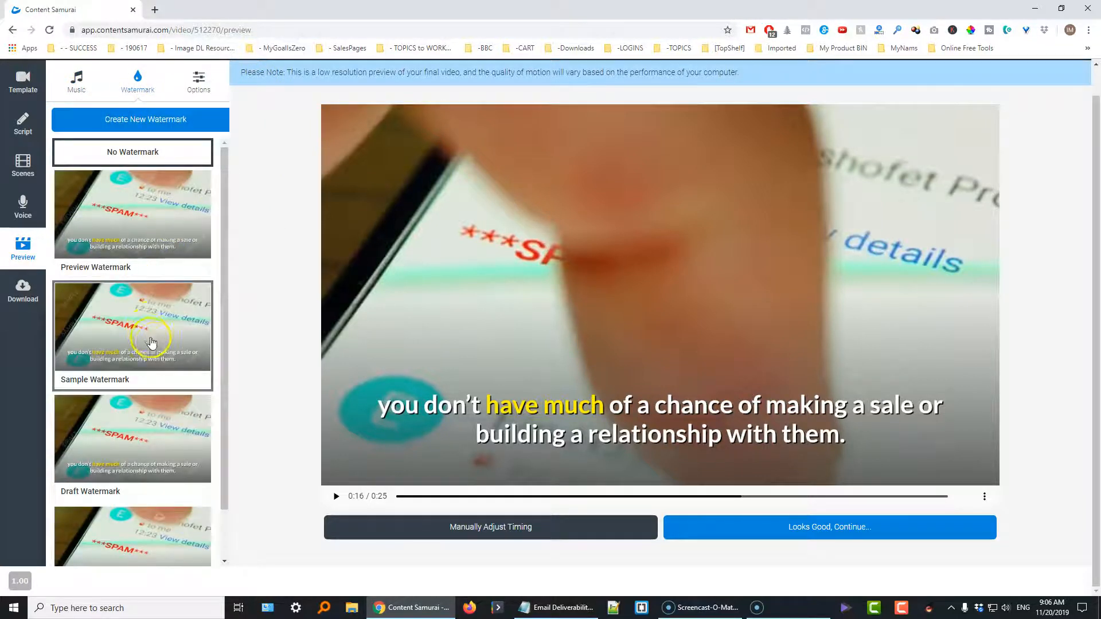
scroll(155, 416, "down", 1)
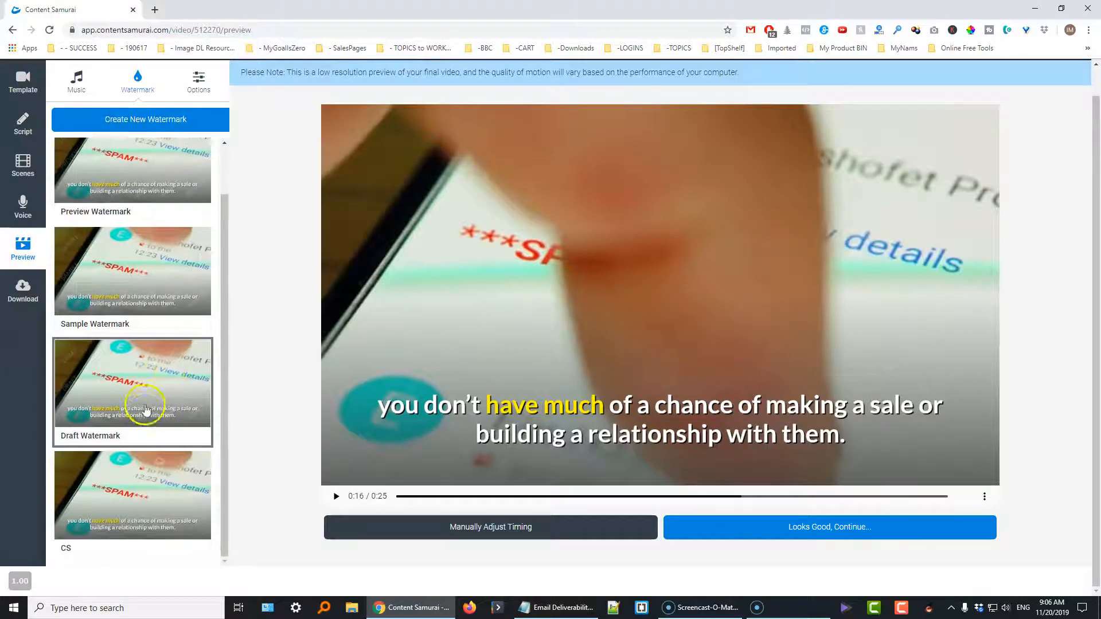
scroll(145, 409, "up", 1)
scroll(160, 307, "down", 1)
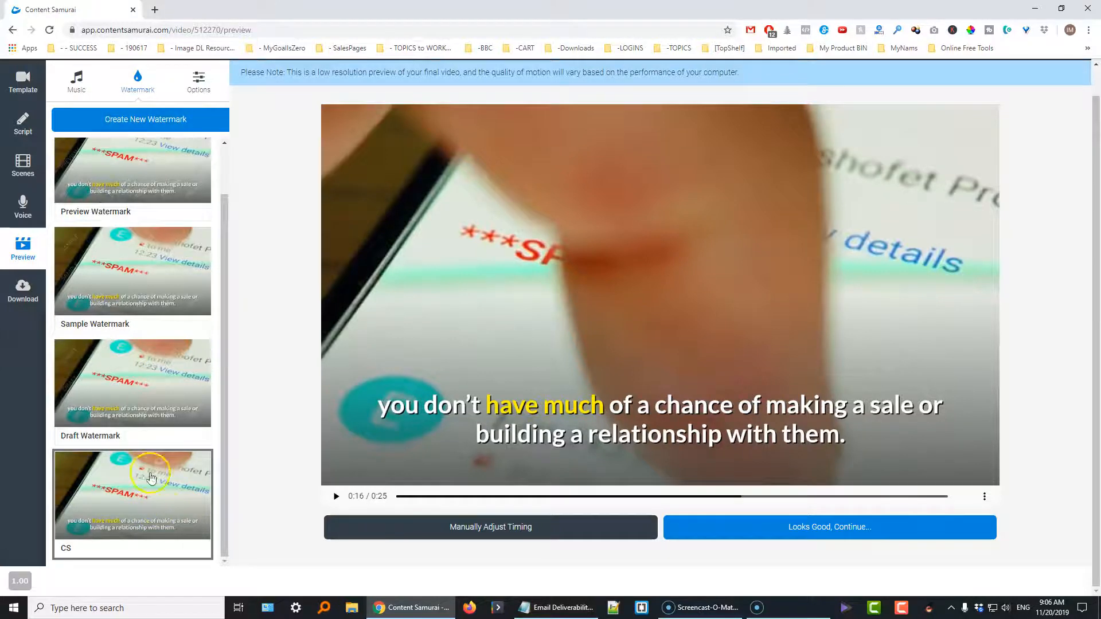
scroll(147, 221, "up", 1)
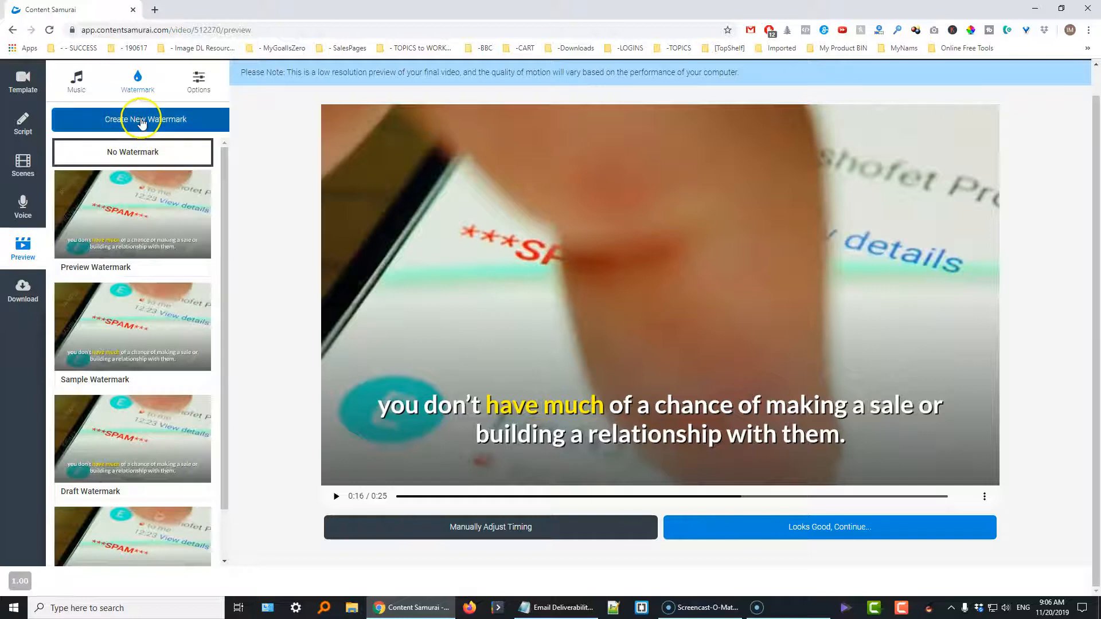
- Try a music volume of 15%, lower it to 9% and listen to the end of the preview
left_click(197, 86)
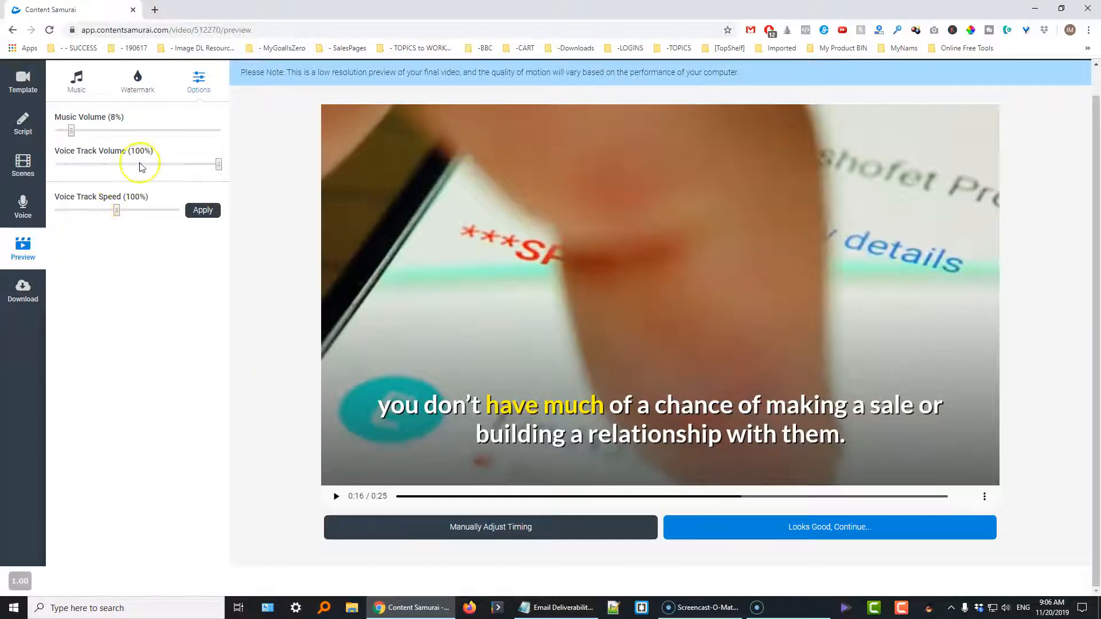
left_click_drag(71, 133, 79, 136)
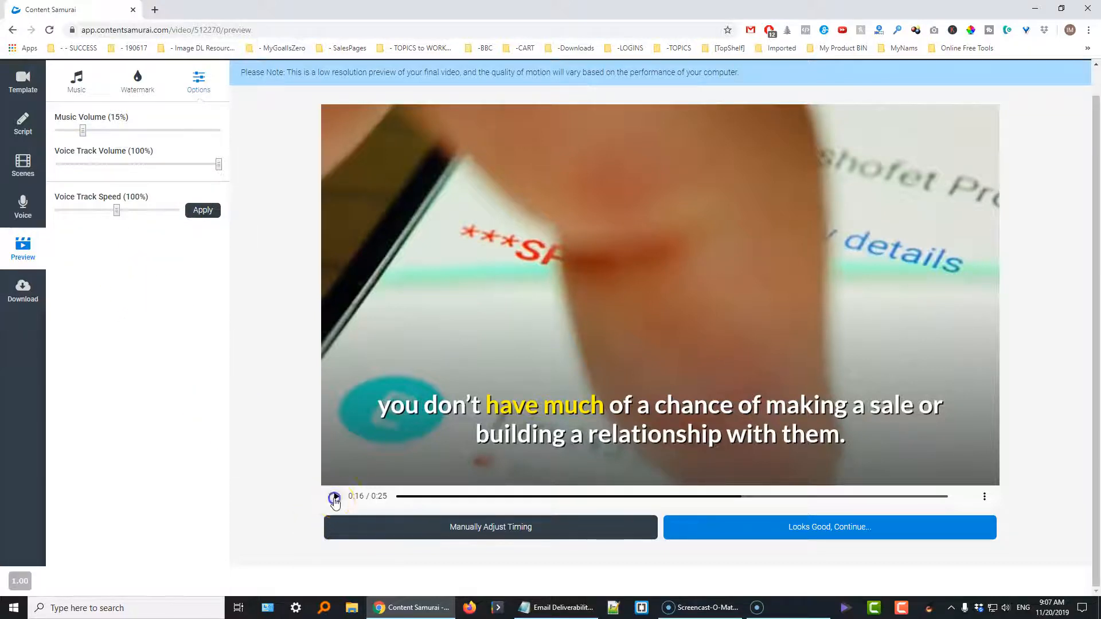
left_click_drag(84, 132, 74, 161)
scroll(172, 129, "up", 1)
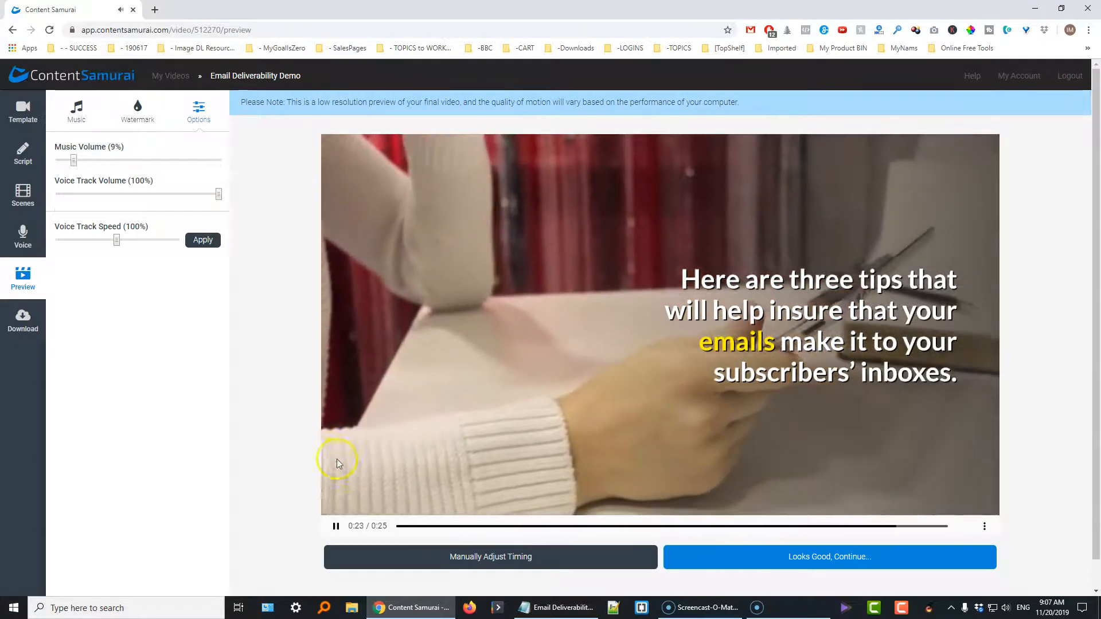
left_click(334, 527)
- Replay the preview from the beginning, raise the music volume to 15% and pause after listening
left_click(408, 526)
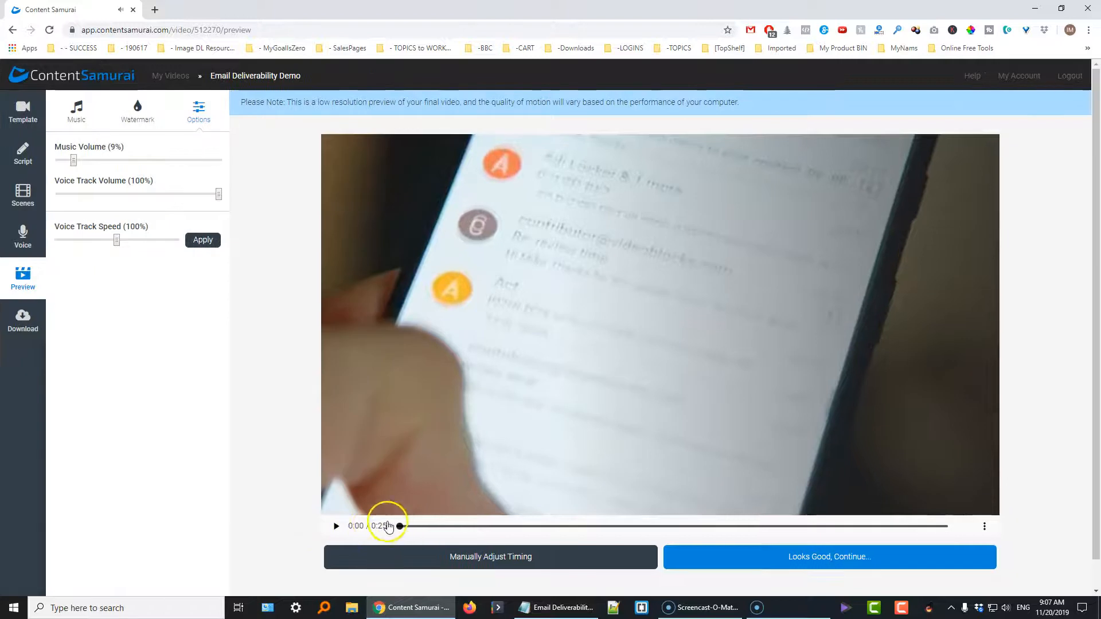
left_click(337, 527)
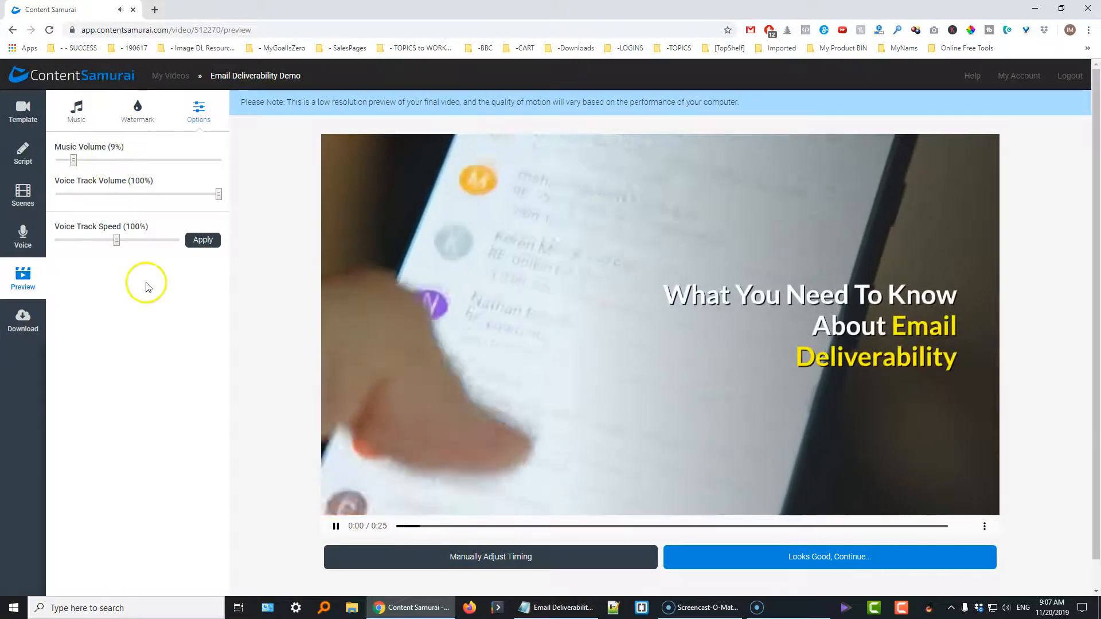
left_click_drag(73, 160, 86, 163)
left_click(109, 284)
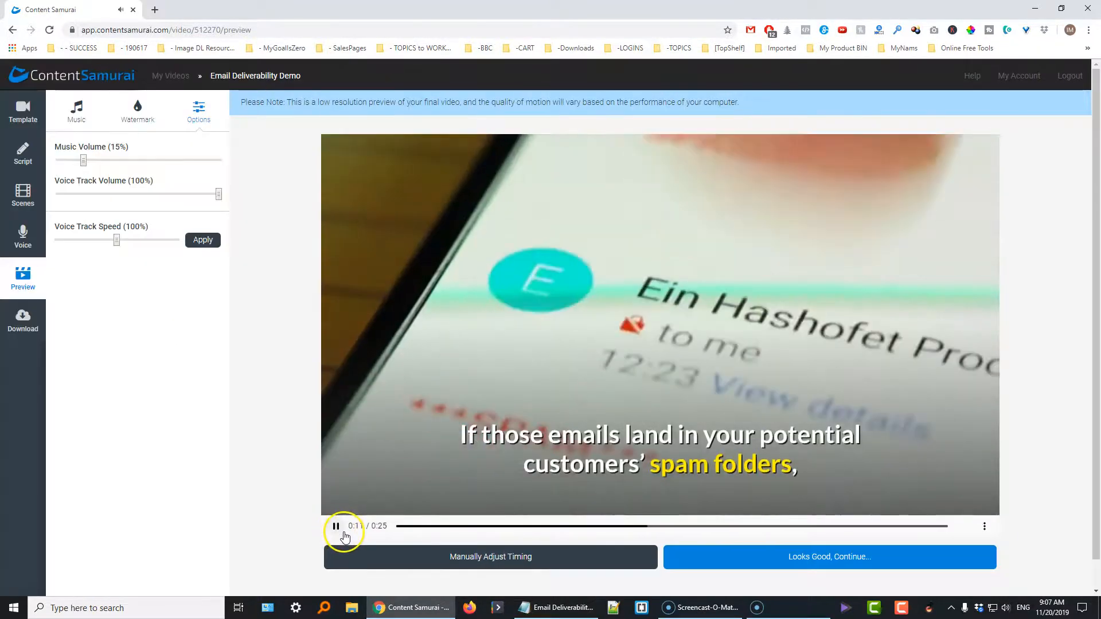
left_click(336, 526)
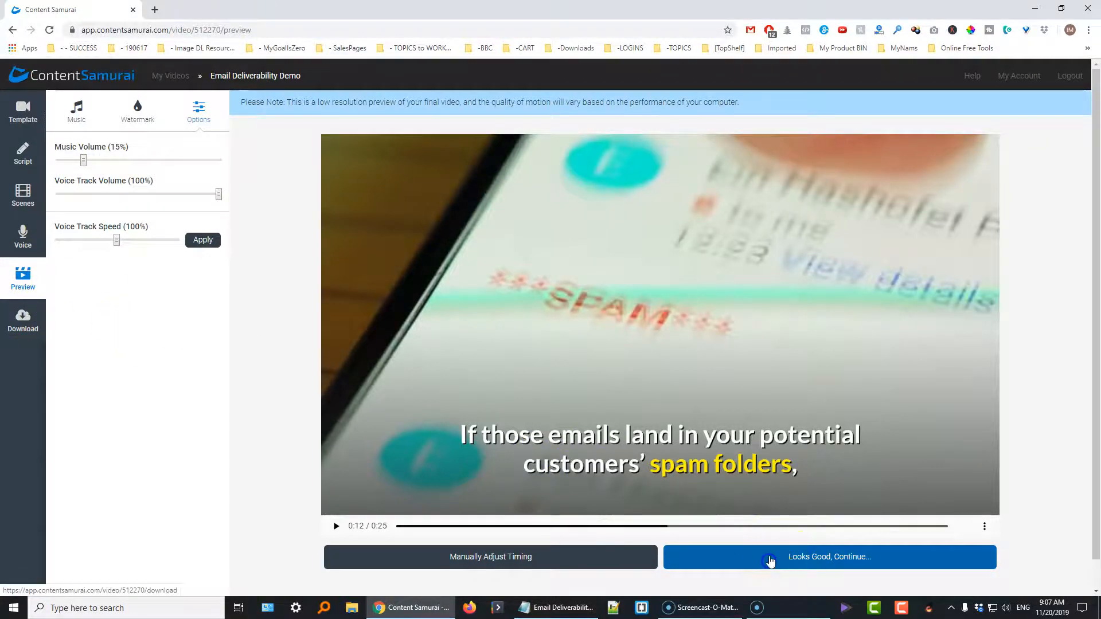
- Approve the preview and start generating the final video
left_click(770, 561)
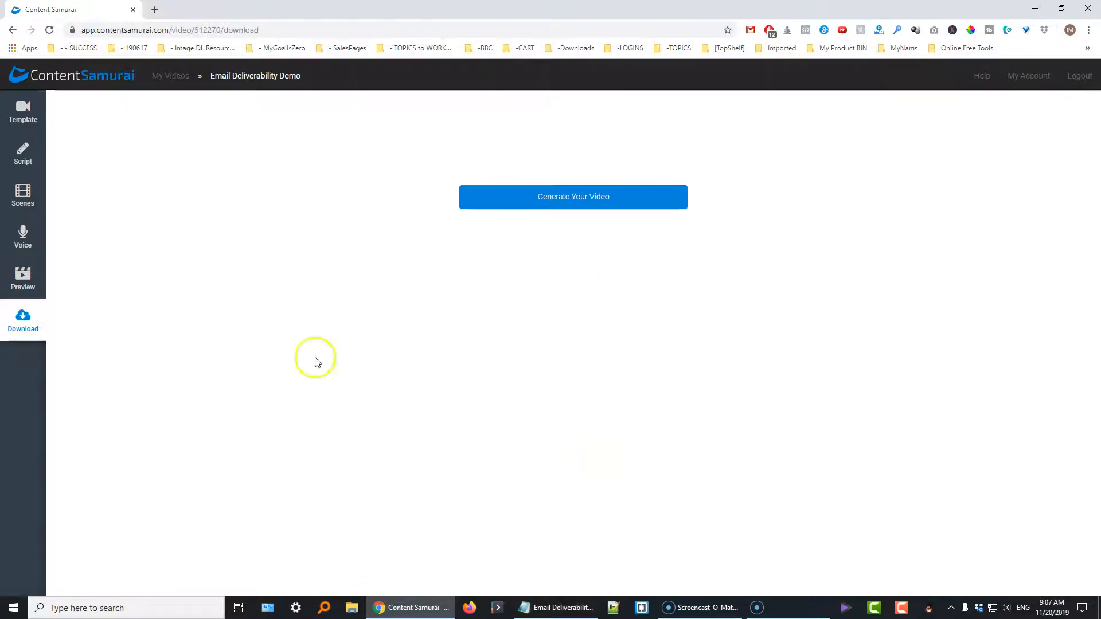
left_click(586, 197)
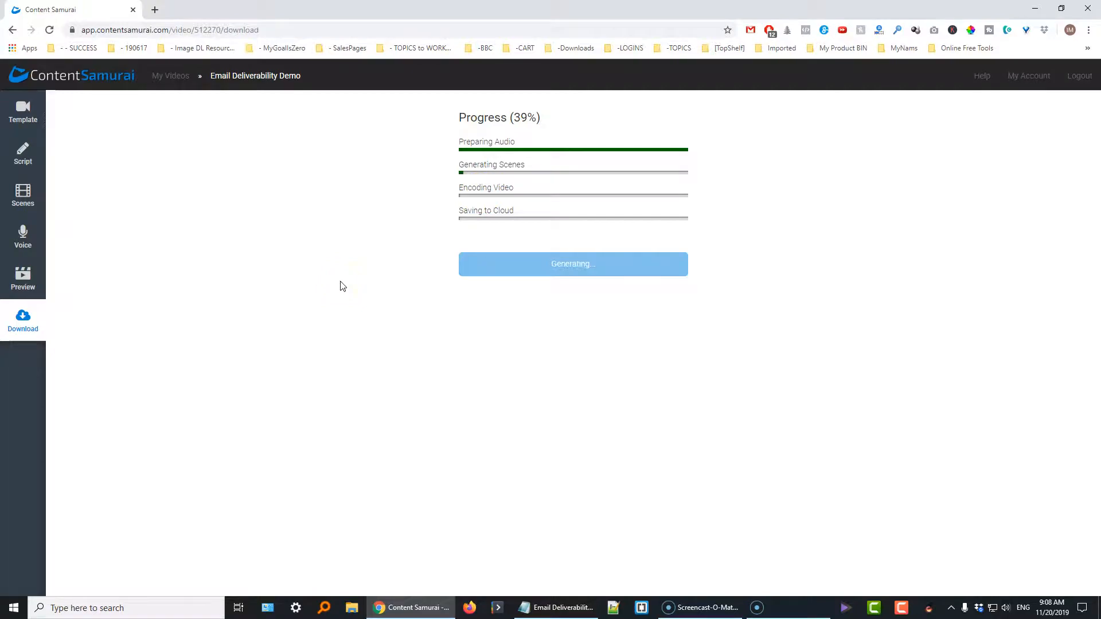
- Duplicate the download page in a second browser tab and check the generation progress in the original one
right_click(82, 14)
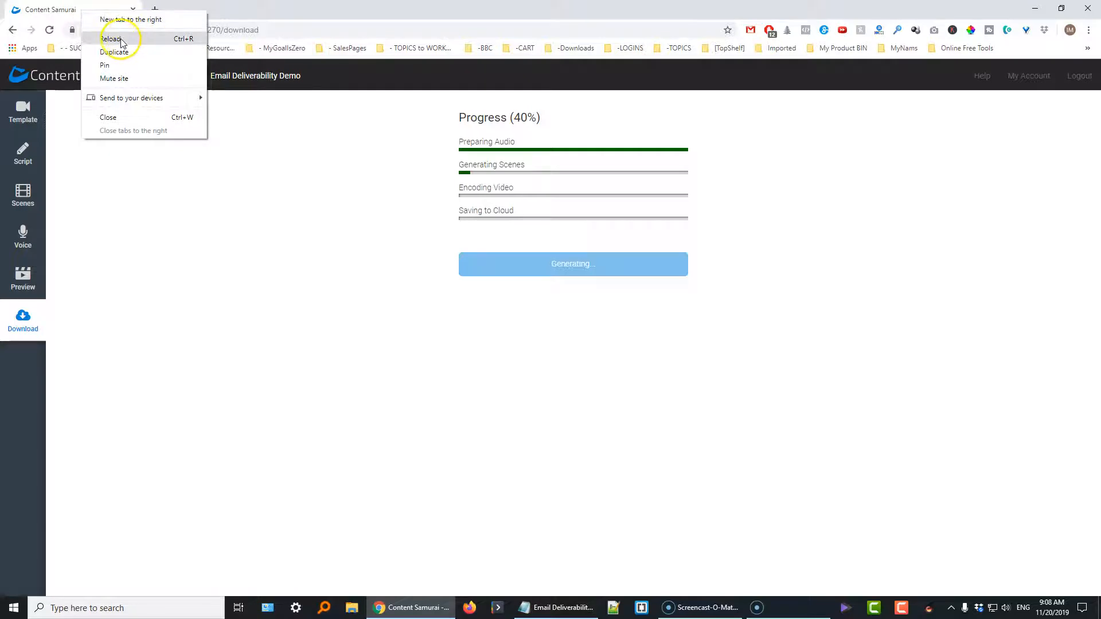
left_click(114, 52)
left_click(64, 11)
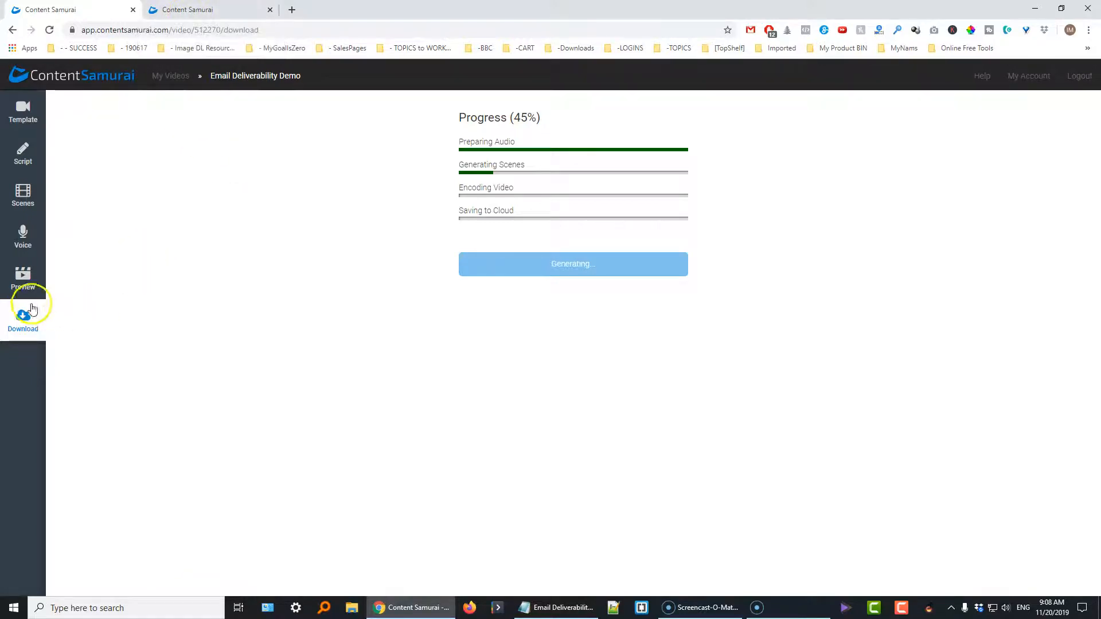
left_click(195, 10)
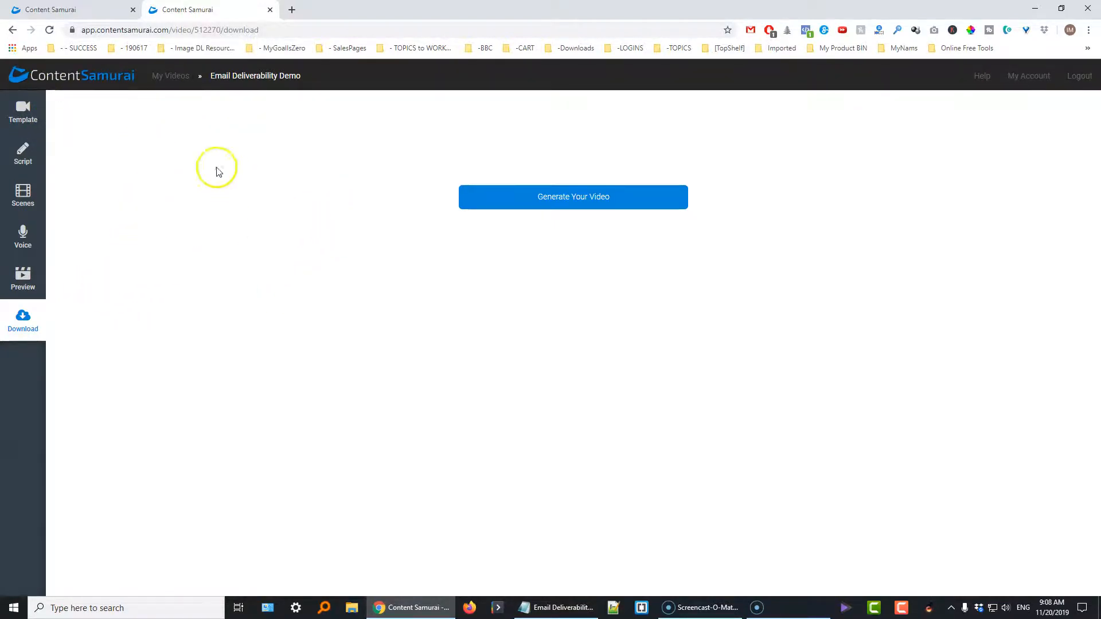
left_click(68, 8)
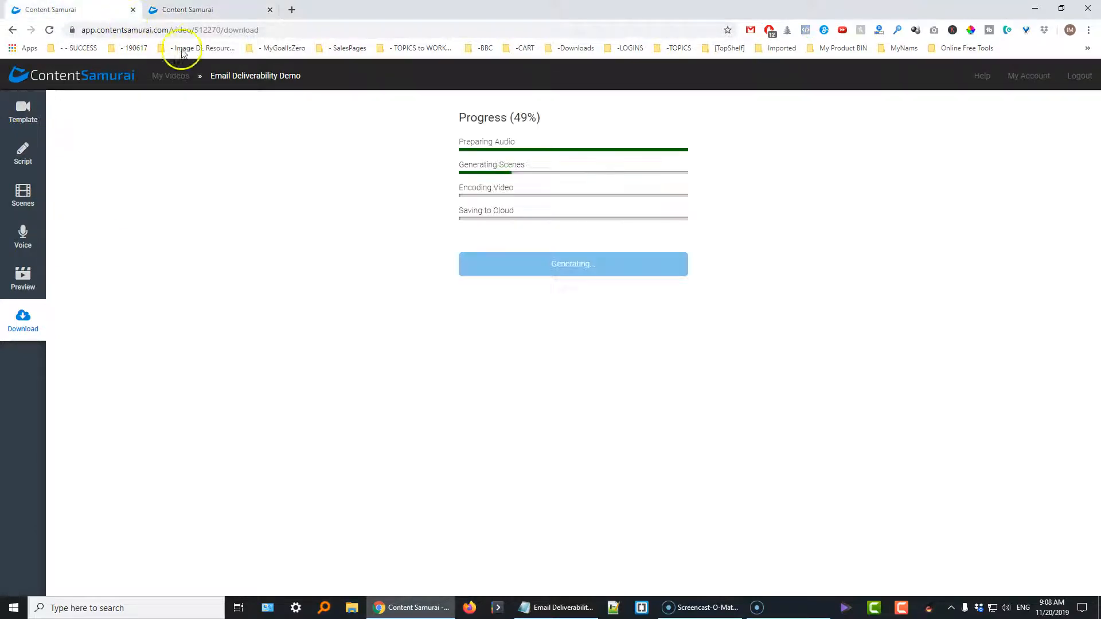
left_click(204, 11)
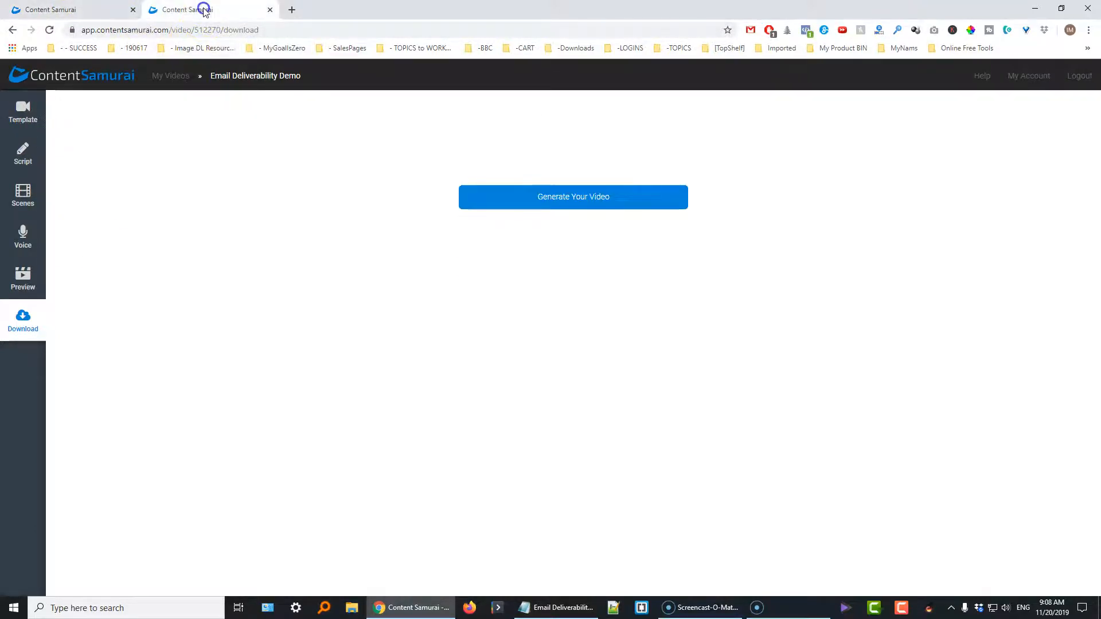
- In the duplicate tab, go through the project's template and script pages and open its scenes
left_click(29, 115)
left_click(23, 154)
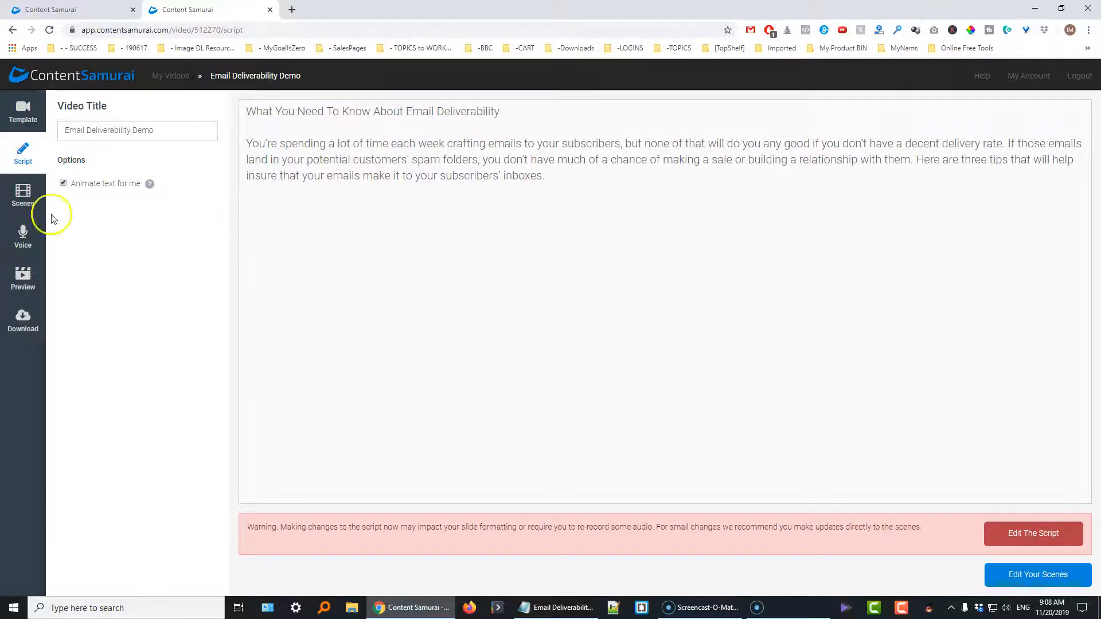
left_click(22, 197)
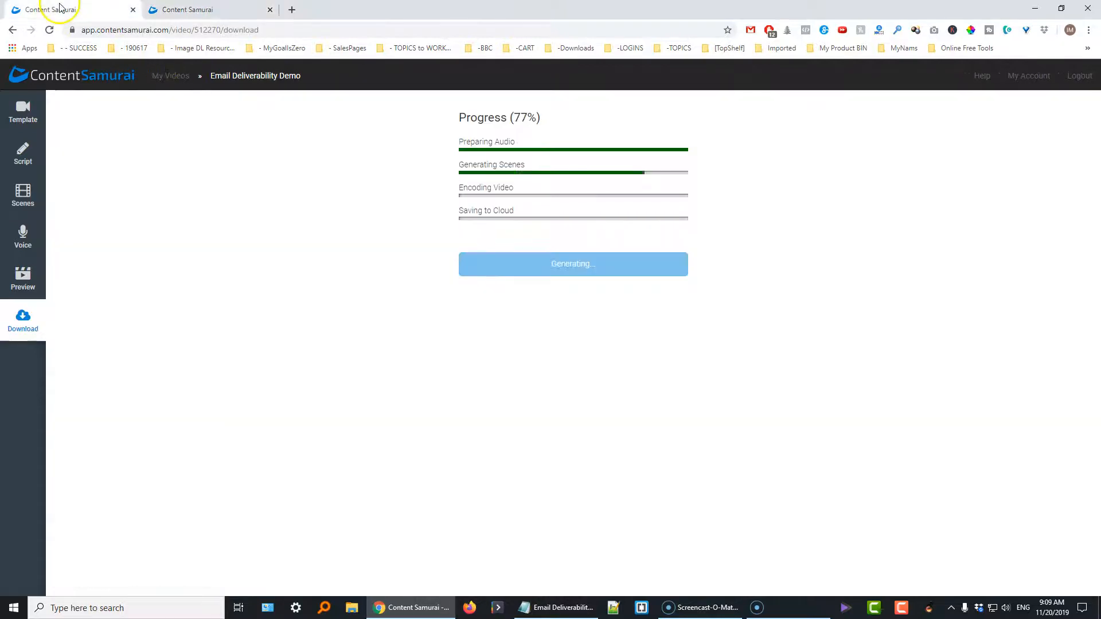
left_click(167, 10)
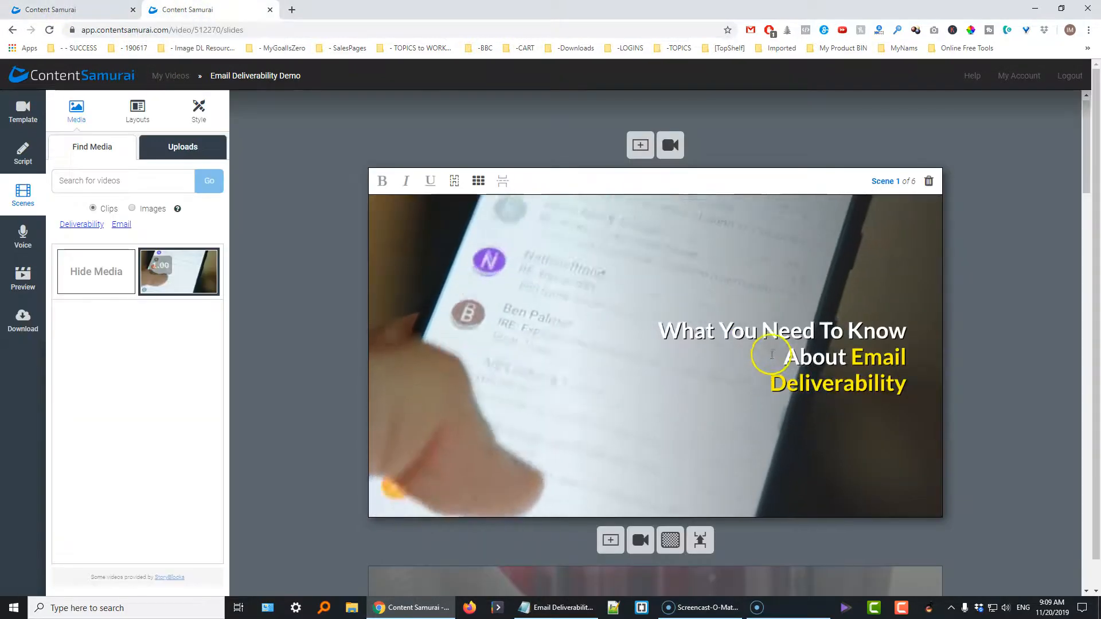
- Make the word "What" in the first scene's title bold, italic and underlined
left_click(689, 334)
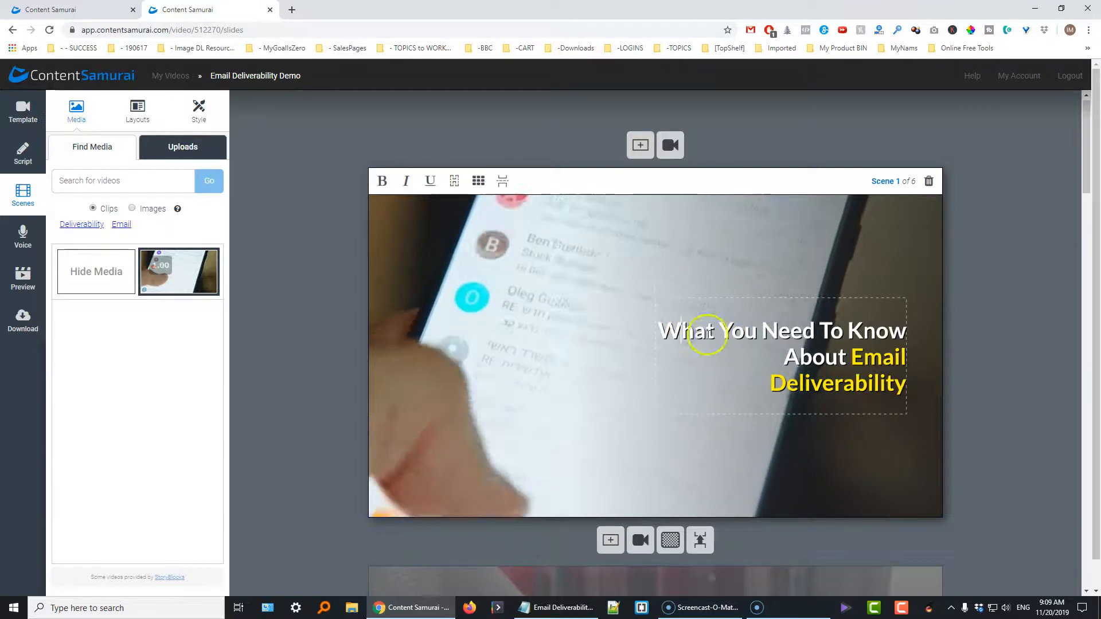
double_click(684, 331)
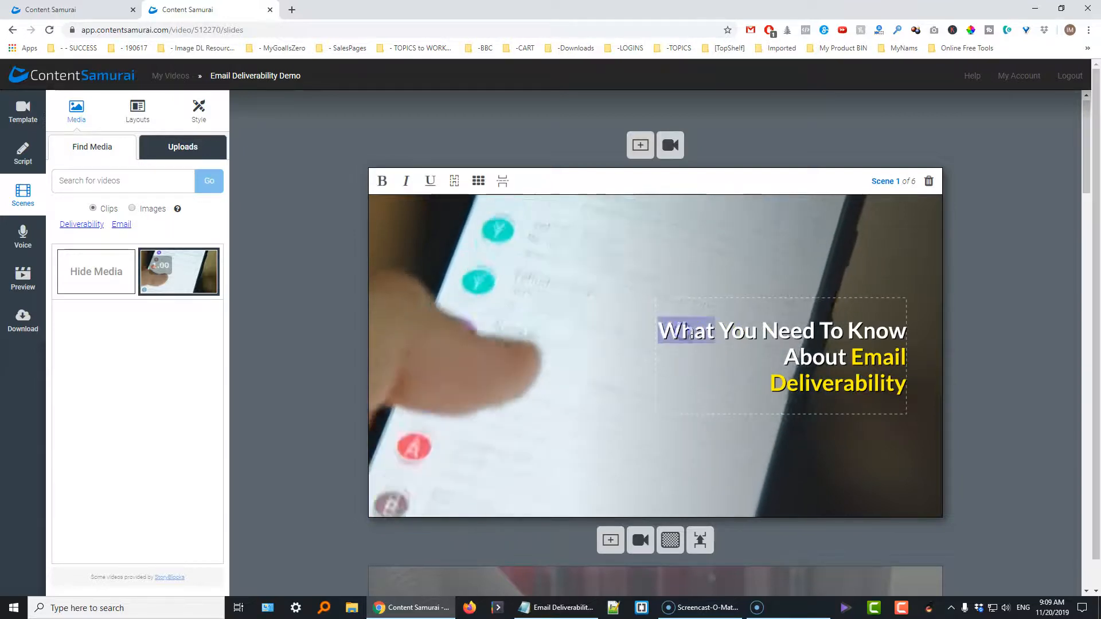
left_click(380, 182)
left_click(405, 183)
left_click(430, 181)
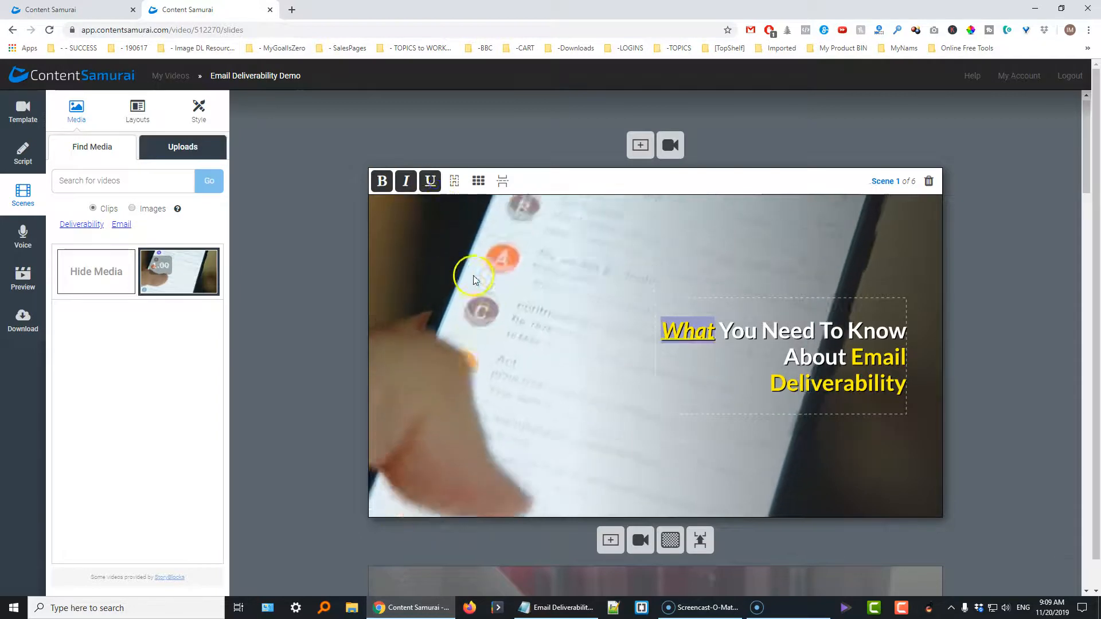
- Remove the underline, italic and bold formatting from the word "What" in the first scene
left_click(430, 182)
left_click(406, 181)
left_click(382, 182)
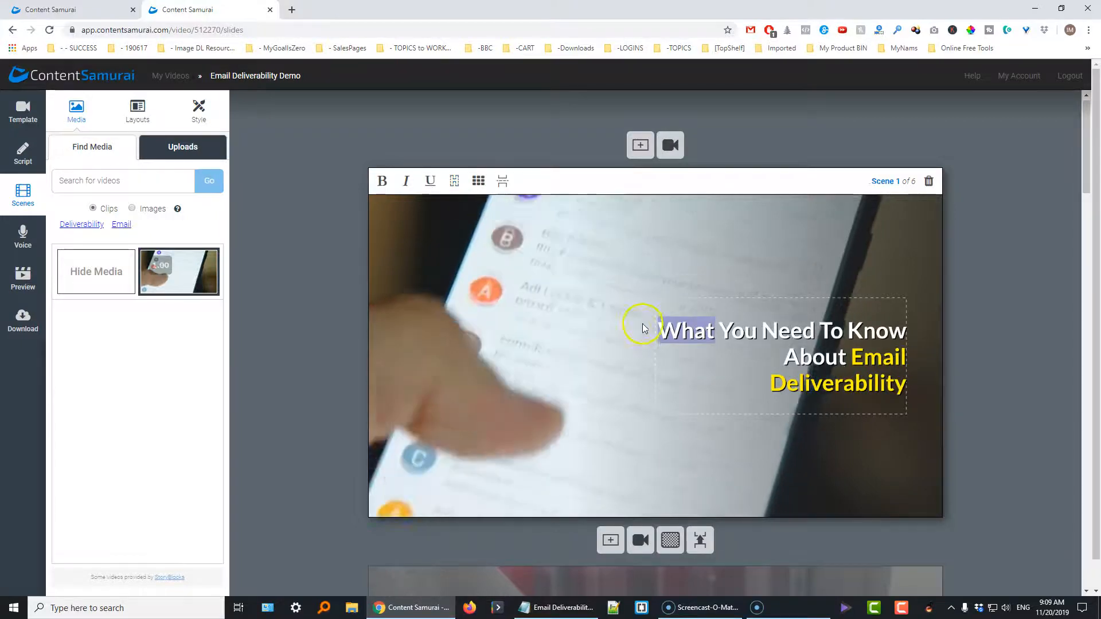
- Try hiding the title text from the first scene's picture and restore it
left_click(454, 182)
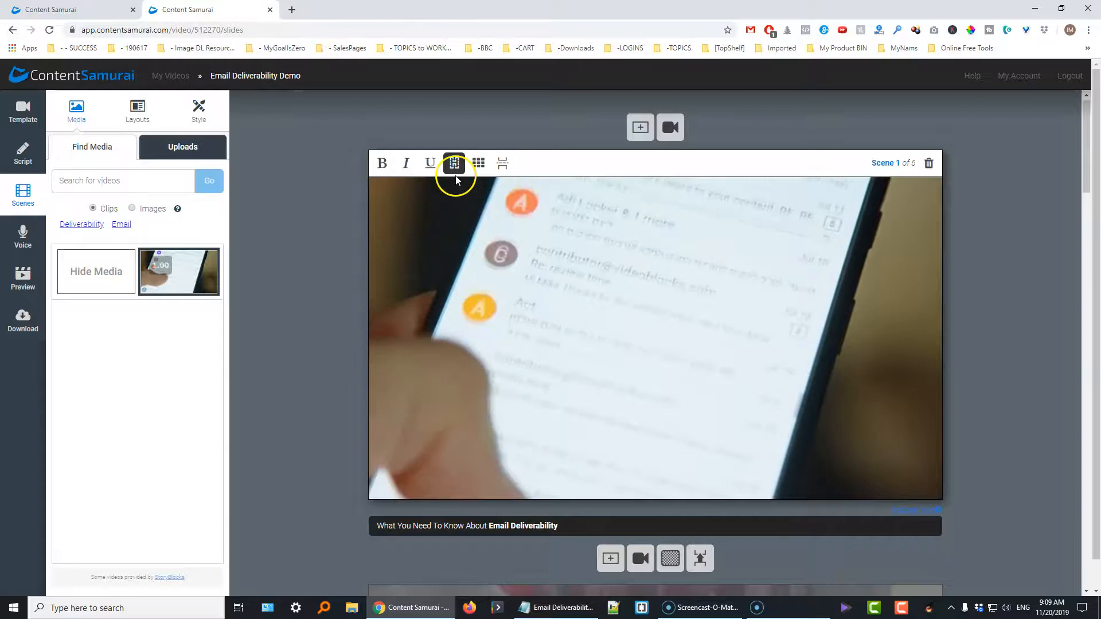
left_click(456, 171)
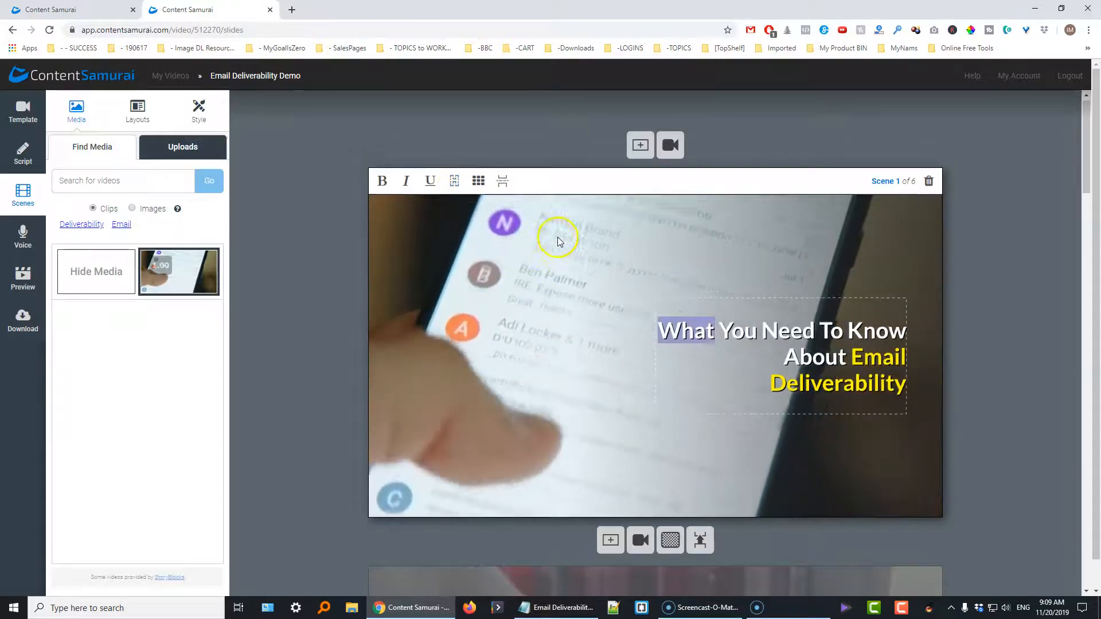
- Try the first scene's title at the top centre and bottom left of the picture, then return it to the middle right
left_click(479, 184)
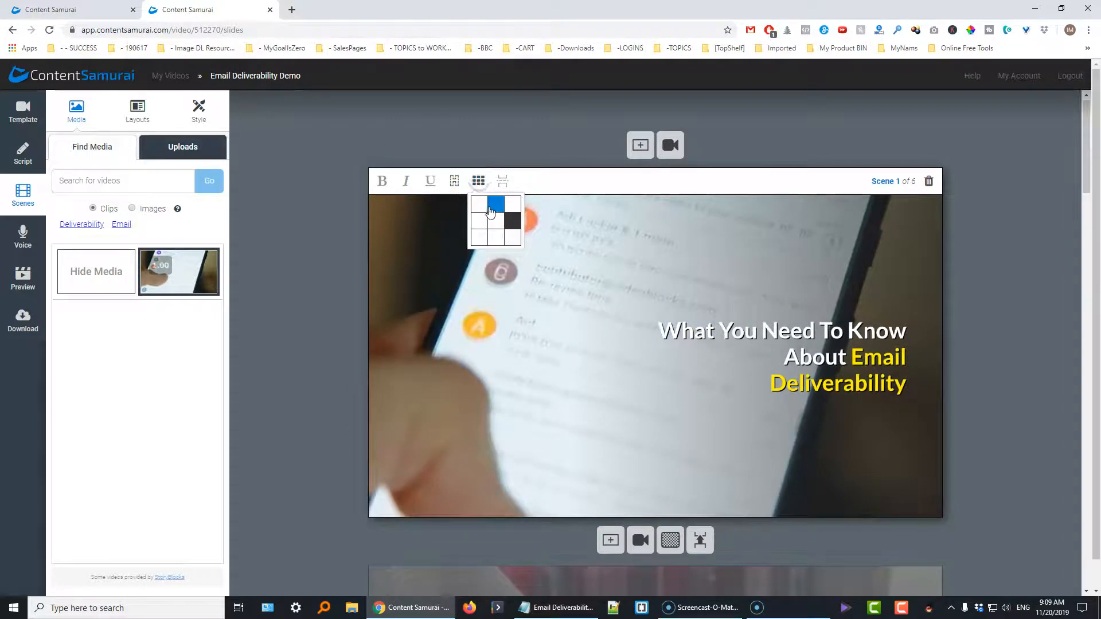
left_click(497, 202)
left_click(478, 181)
left_click(478, 237)
left_click(478, 181)
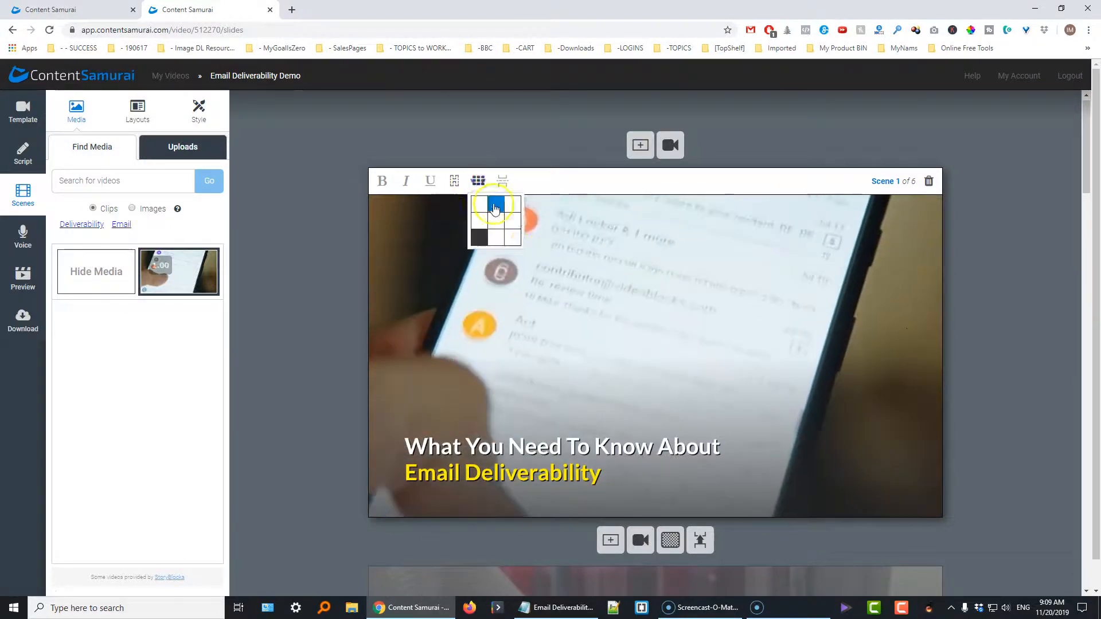
left_click(515, 220)
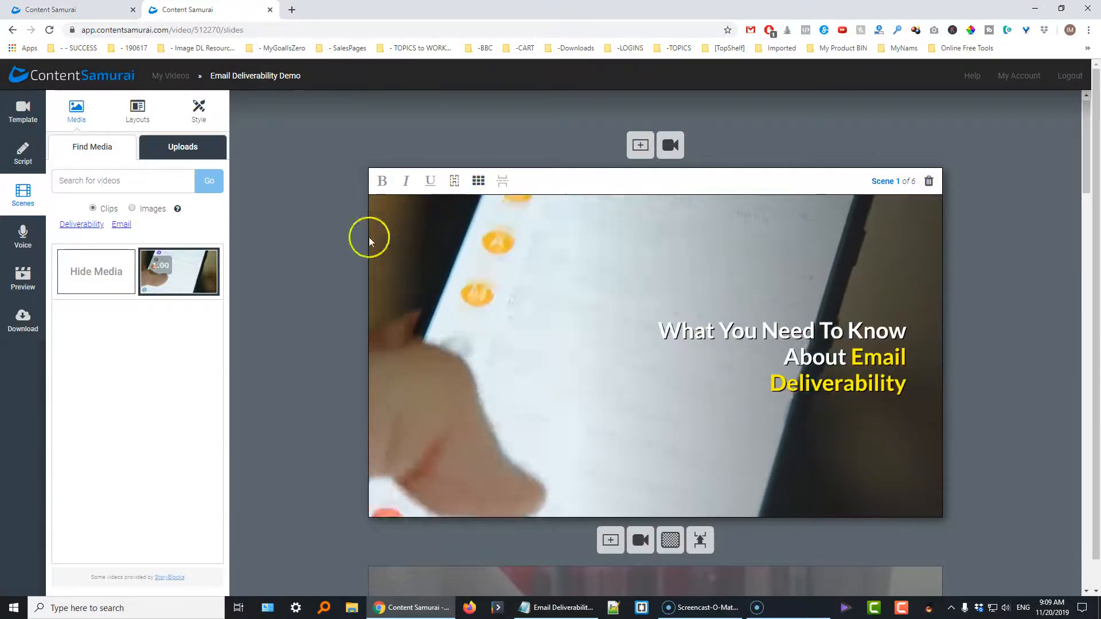
- Look through the transitions available after the first scene and close the list without changing the transition
scroll(570, 337, "down", 2)
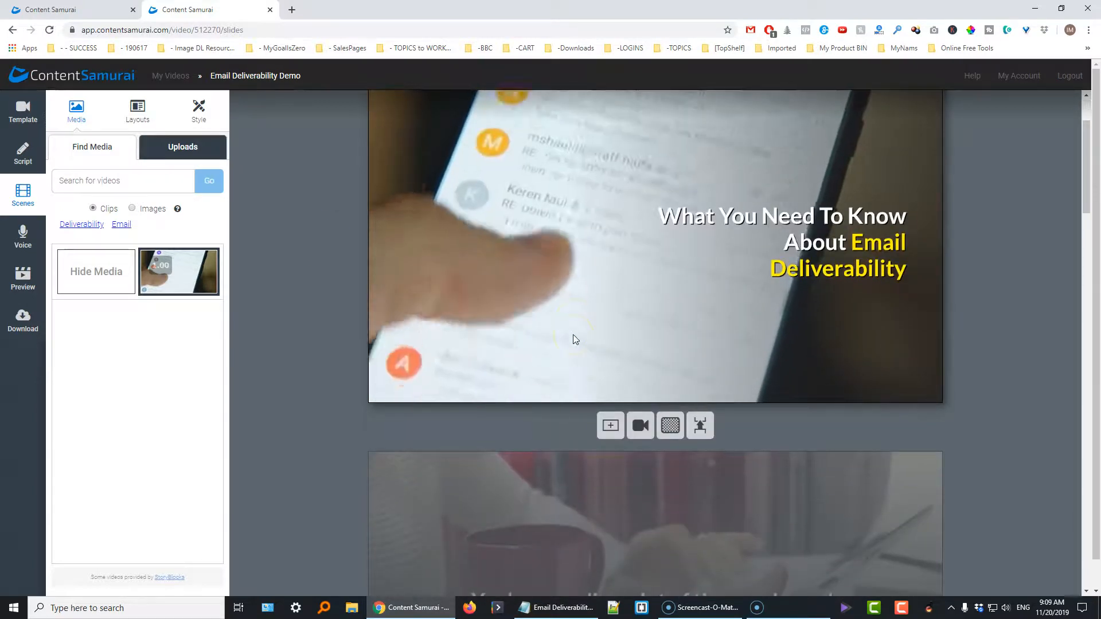
scroll(572, 335, "up", 2)
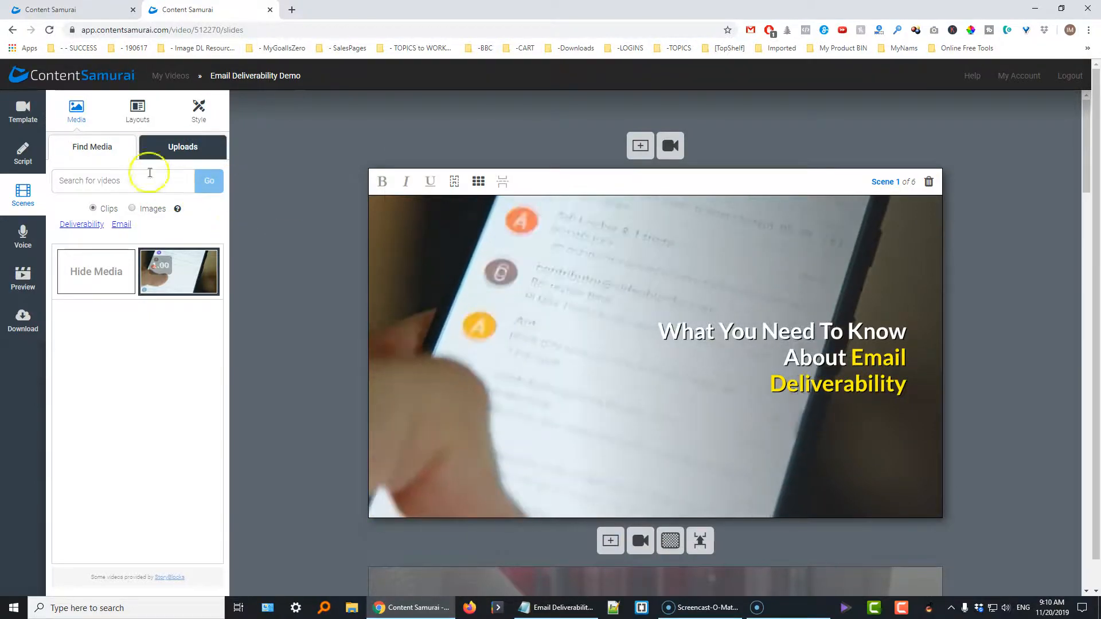
left_click(681, 550)
left_click(670, 542)
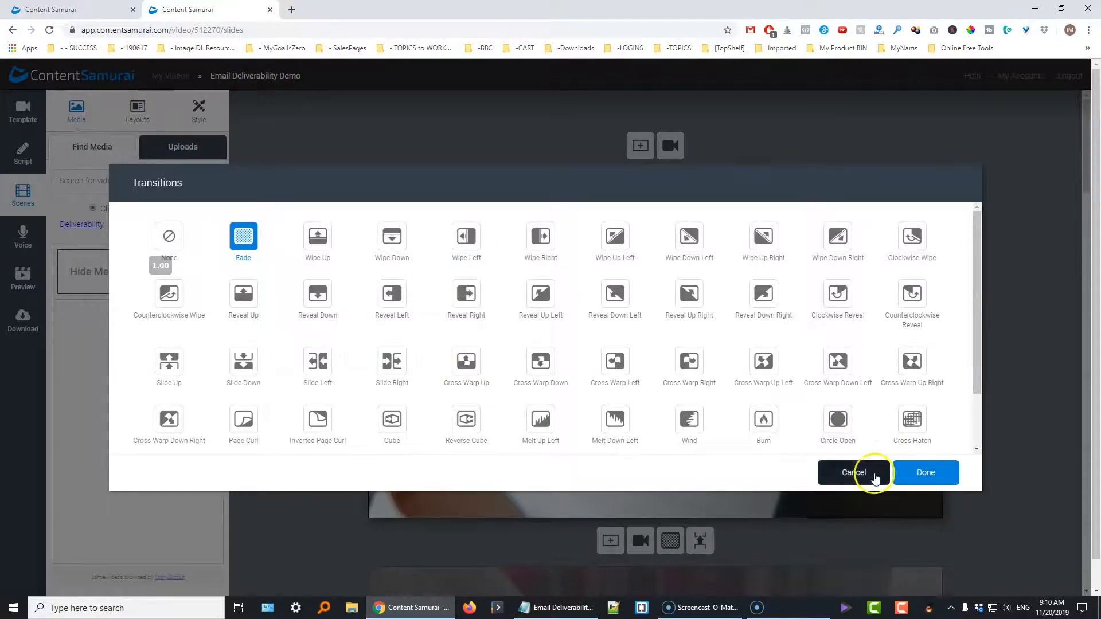
left_click(869, 474)
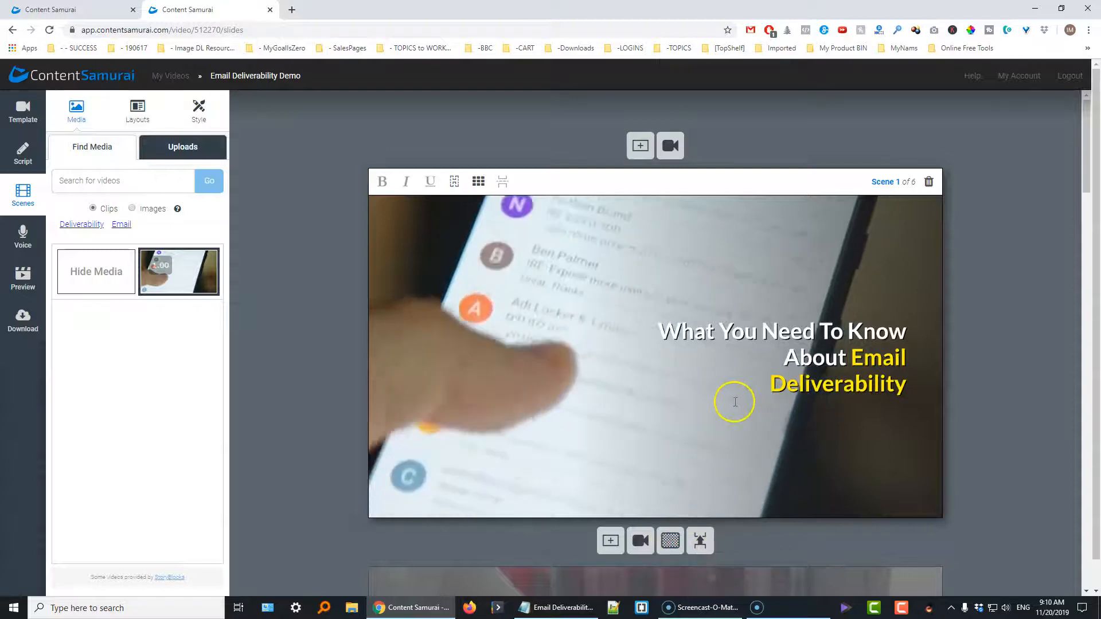
- Examine the merge option below the first scene and look through the second and third scenes
scroll(797, 508, "down", 5)
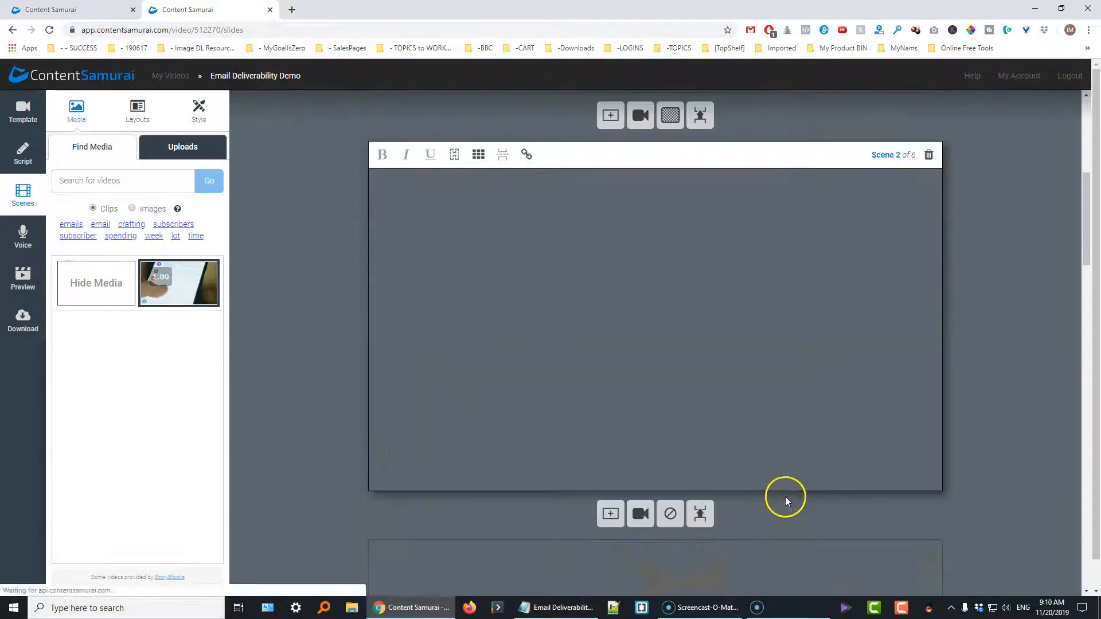
scroll(779, 463, "up", 3)
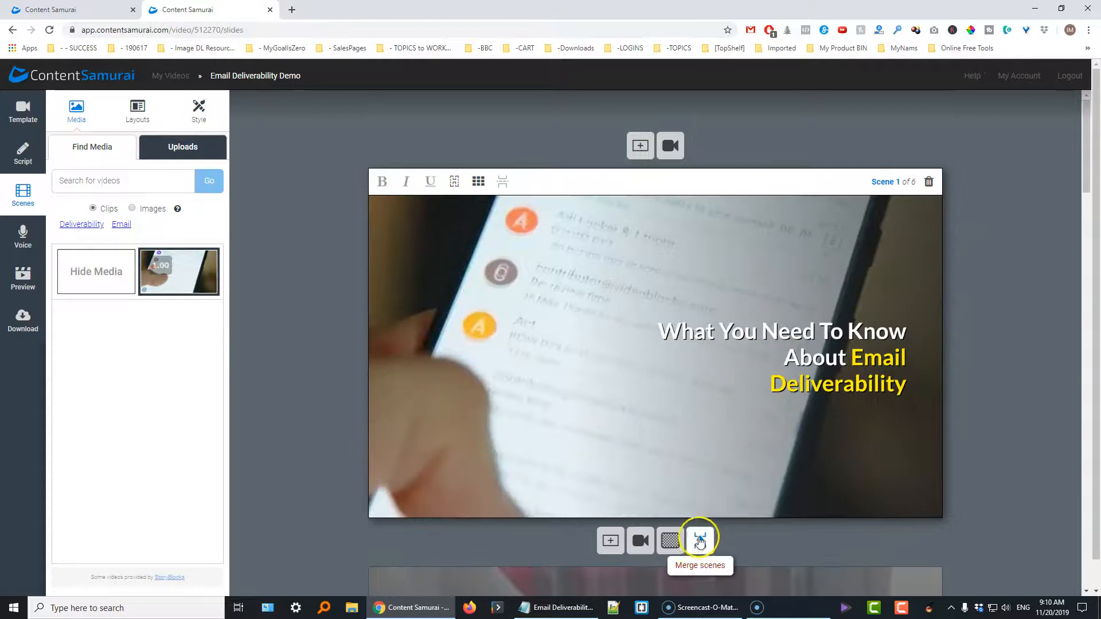
scroll(688, 533, "down", 1)
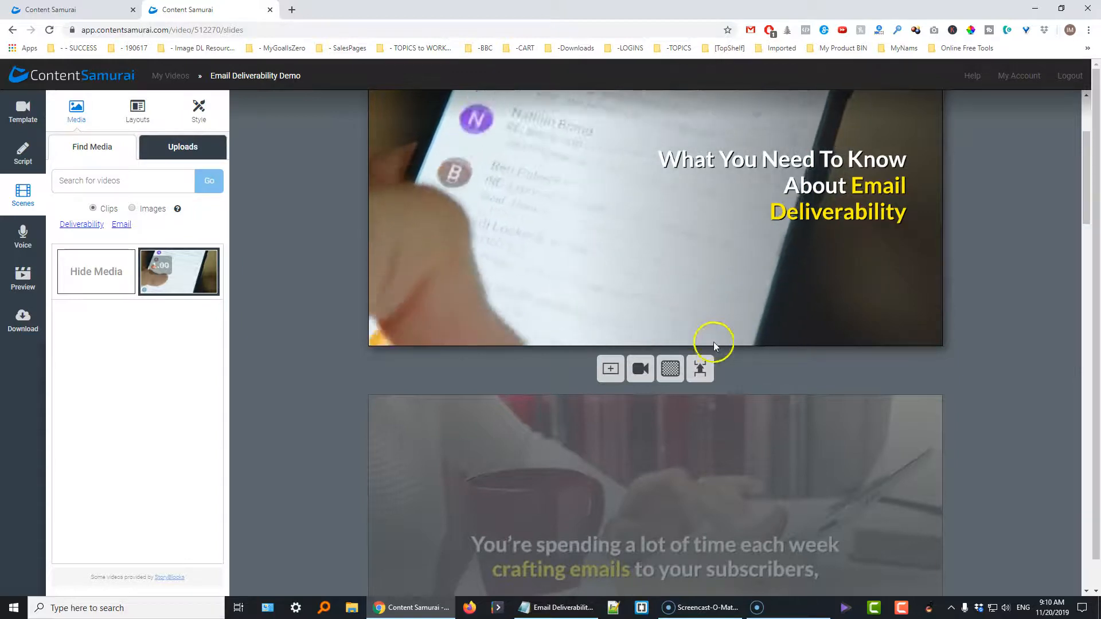
scroll(823, 437, "up", 3)
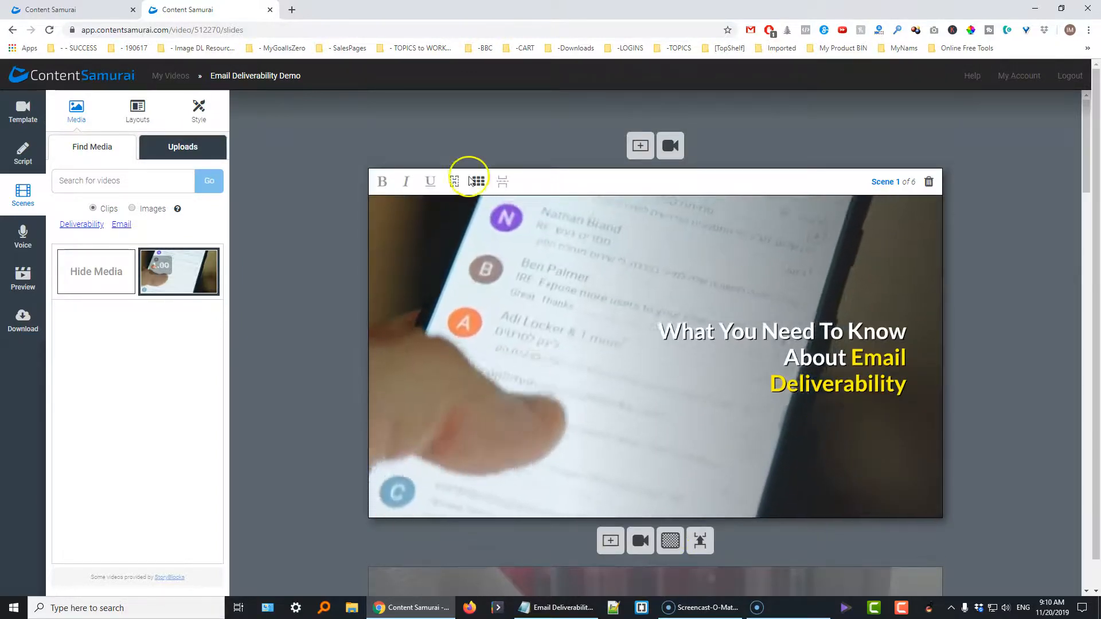
scroll(745, 407, "down", 7)
scroll(731, 383, "down", 7)
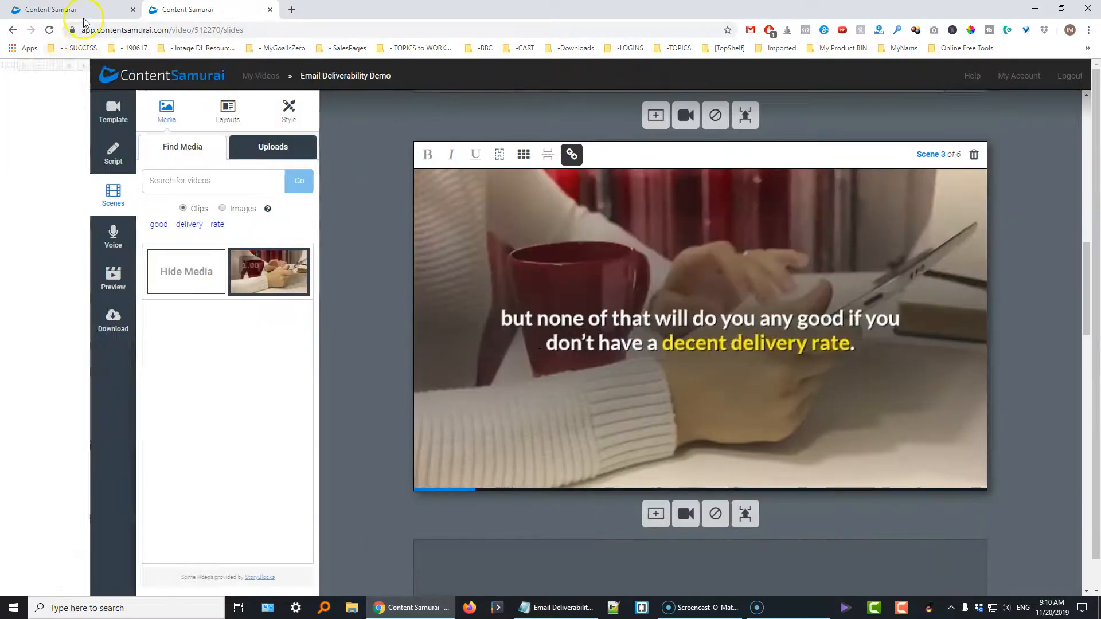
- In the original tab, download the finished video as MP4 file email-deliverability-demo and view it in VLC media player
left_click(83, 15)
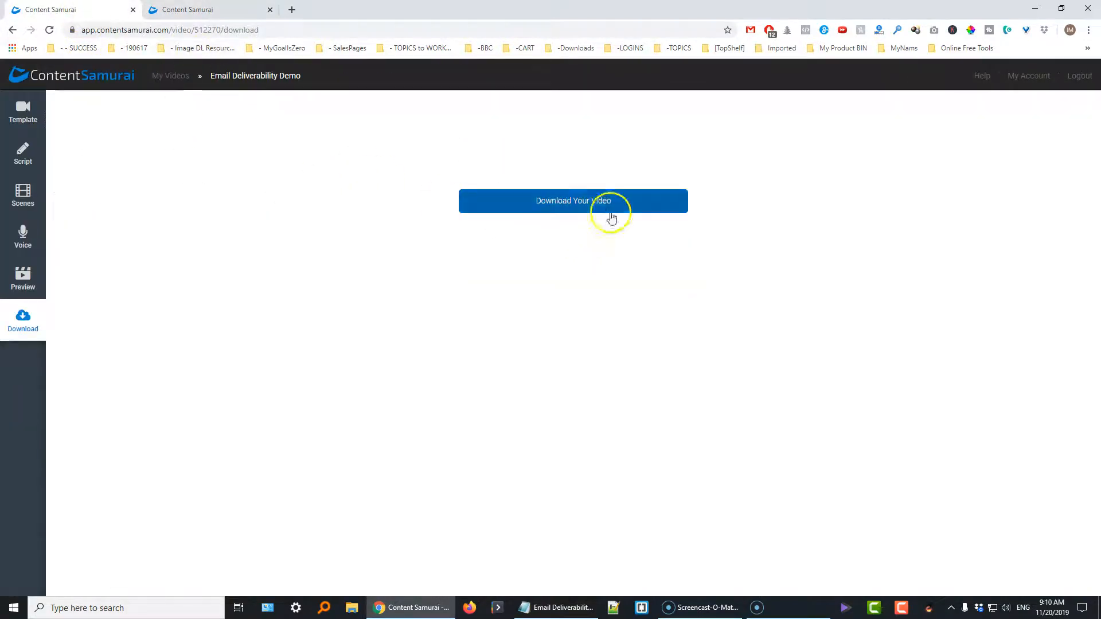
left_click(600, 209)
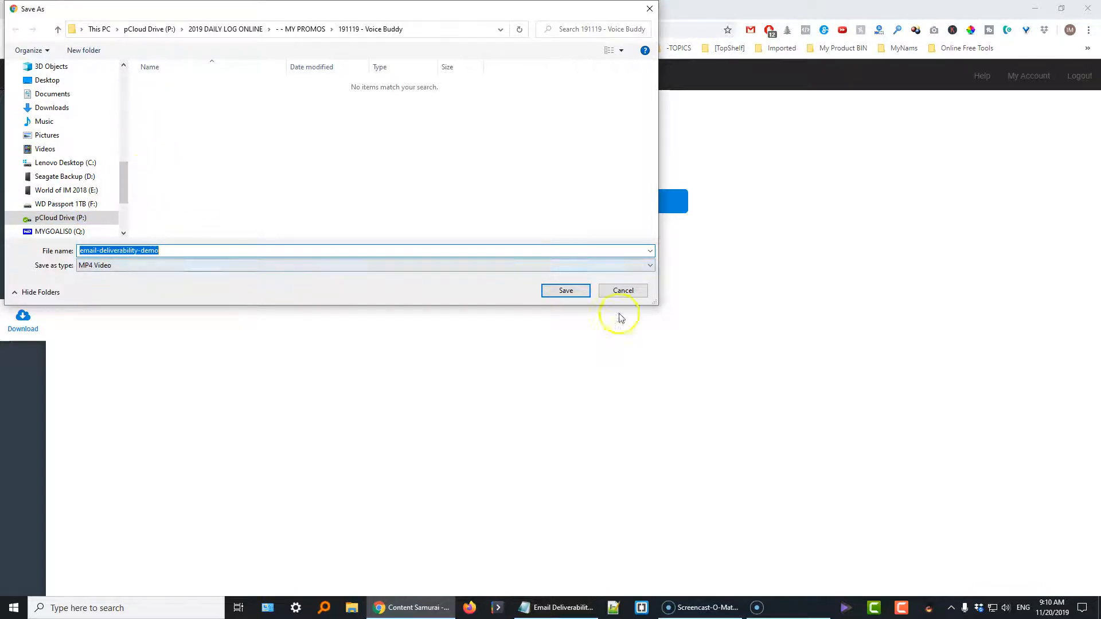
left_click(565, 291)
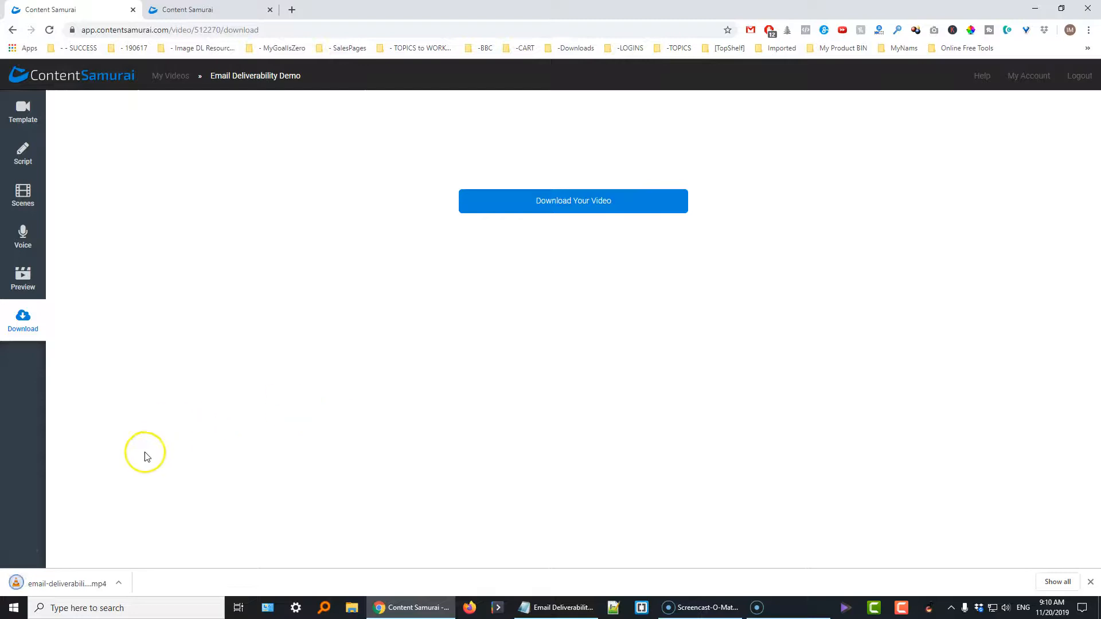
left_click(72, 585)
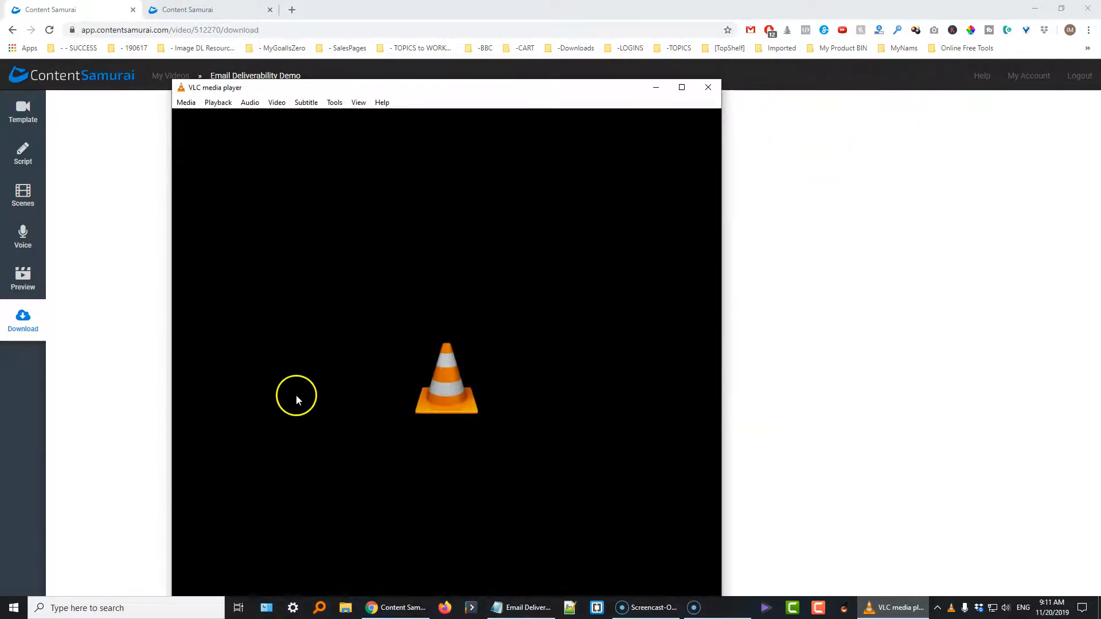
left_click(709, 88)
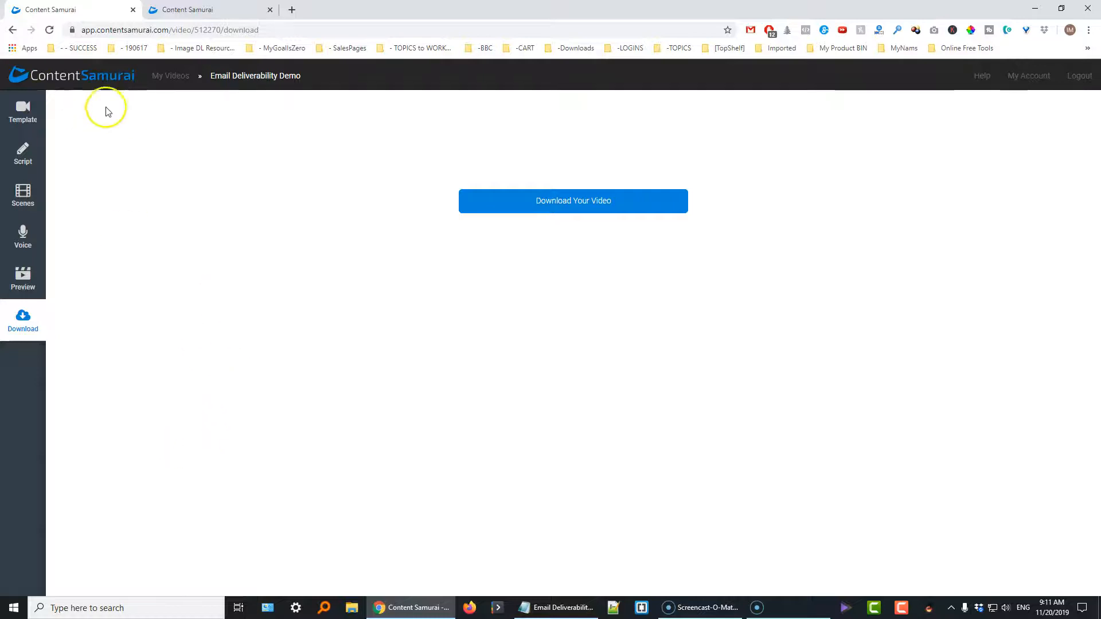
- Return to the list of videos and clone the "Email Deliverability Demo" video
left_click(168, 75)
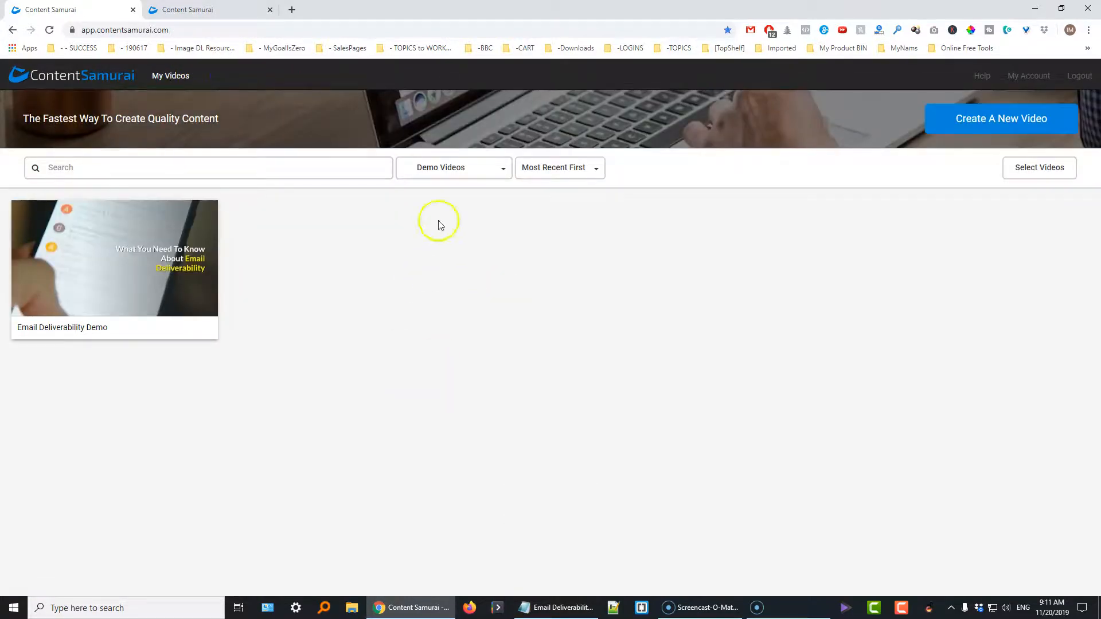
mouse_move(168, 343)
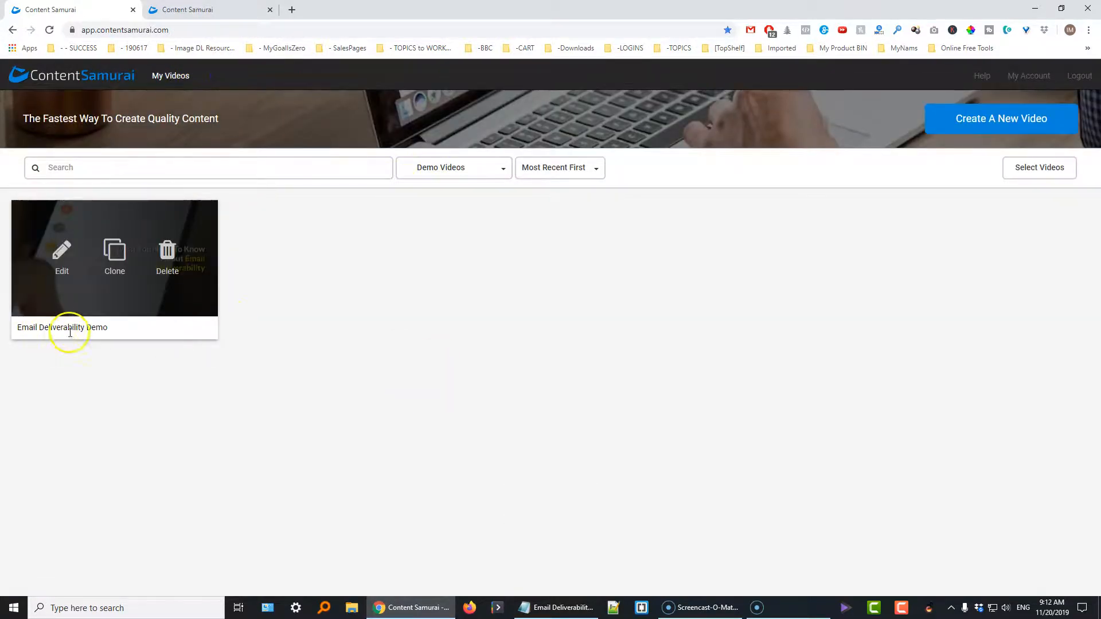
left_click(119, 258)
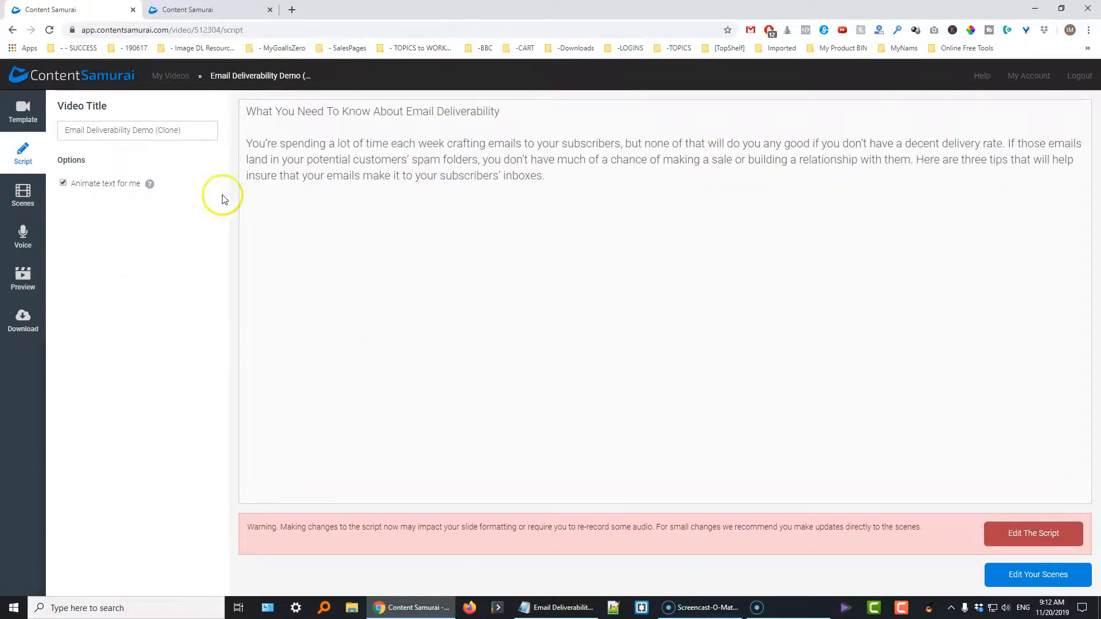
- Apply the "Green Bars" template from the social media video templates to the cloned video
left_click(23, 112)
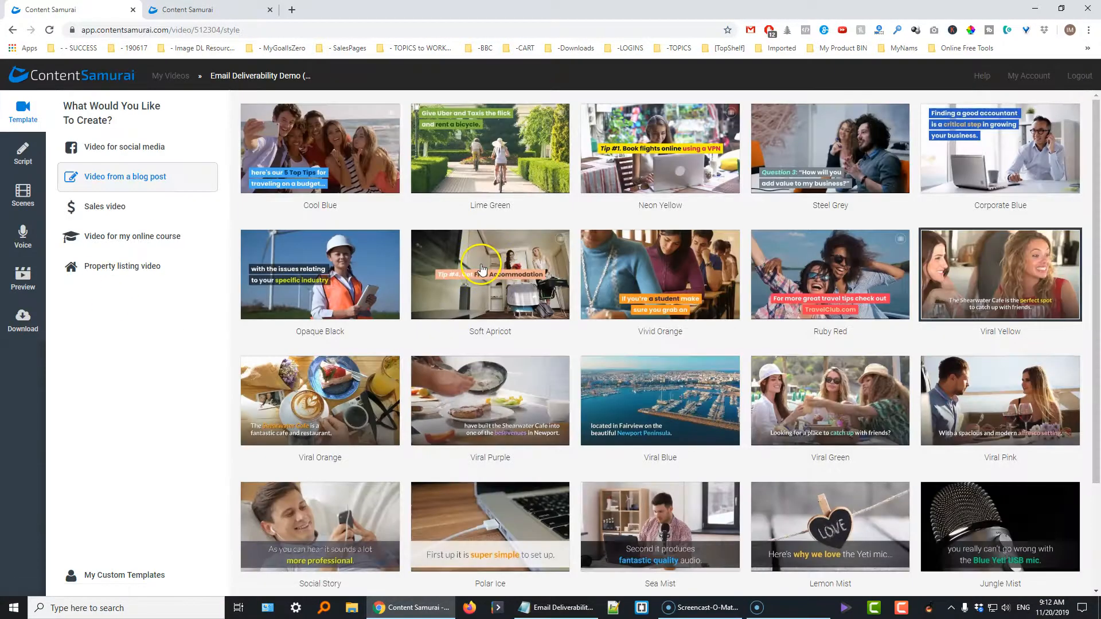
left_click(146, 147)
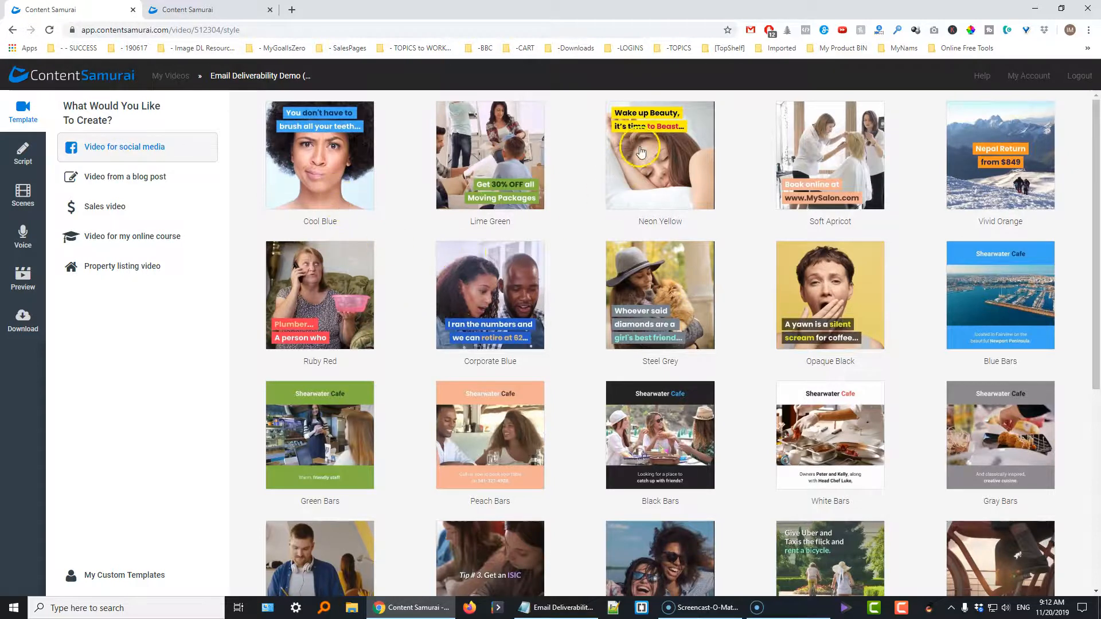
scroll(614, 245, "down", 2)
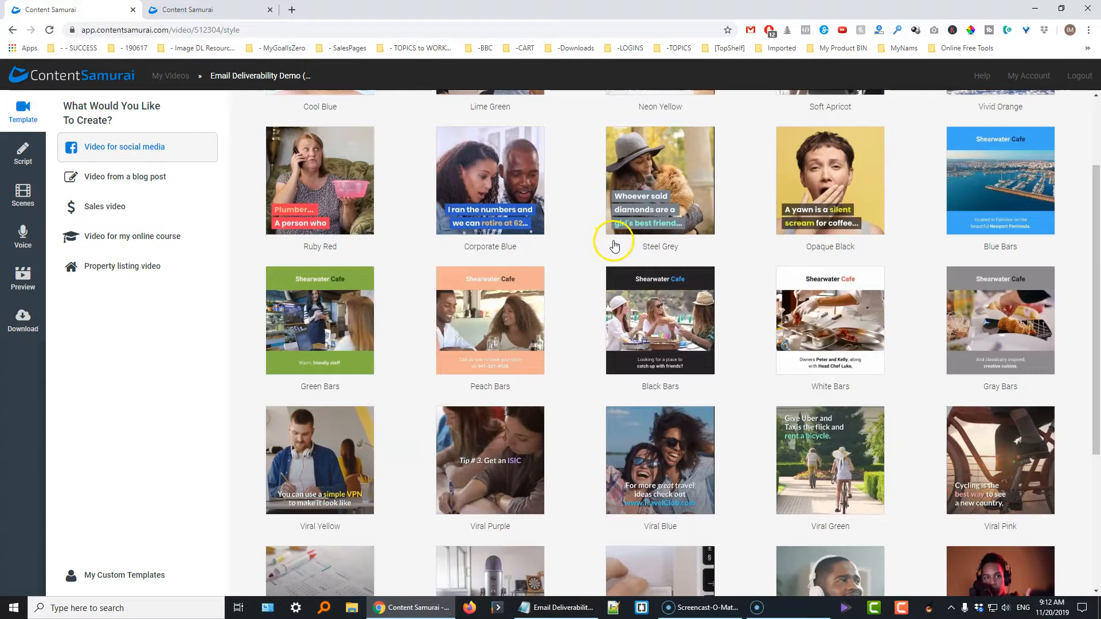
left_click(347, 309)
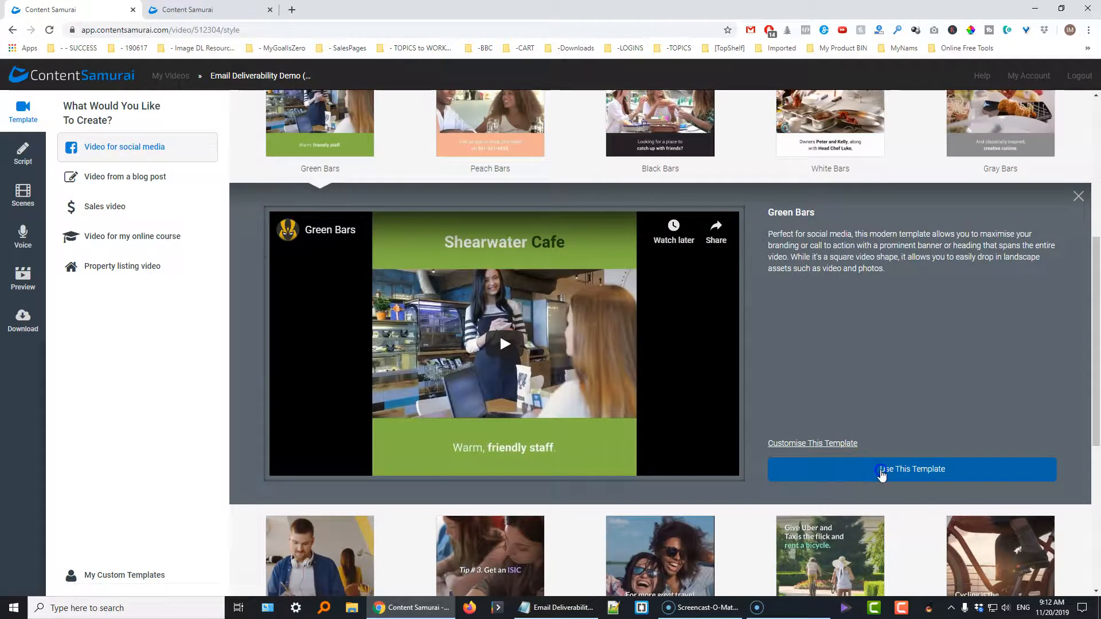
left_click(882, 474)
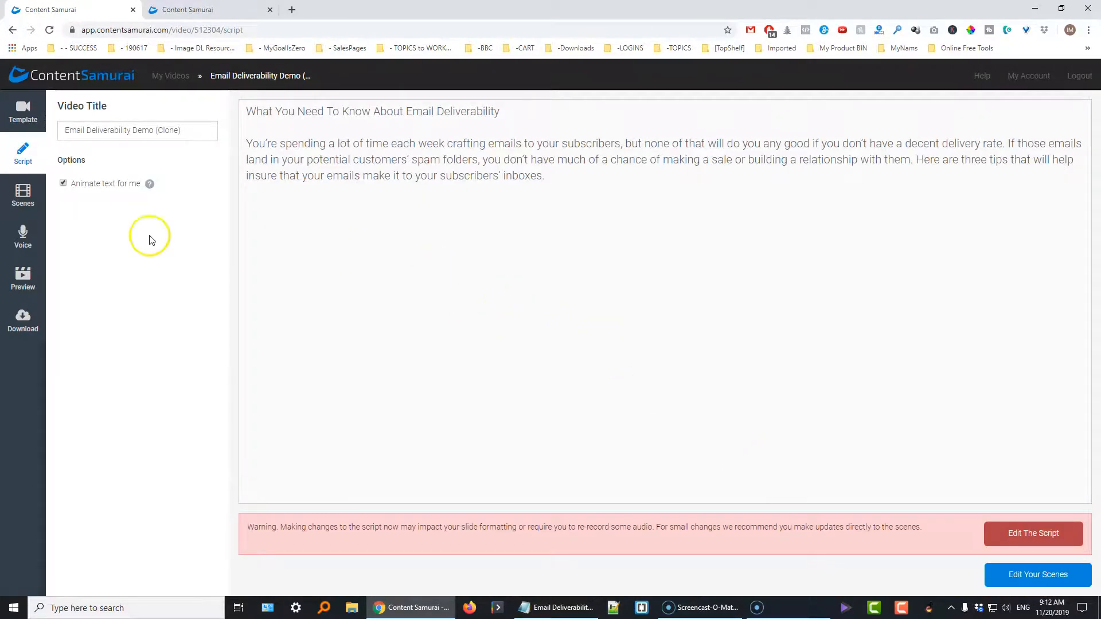
- Open the preview of the cloned video and play it to check the new template
left_click(23, 279)
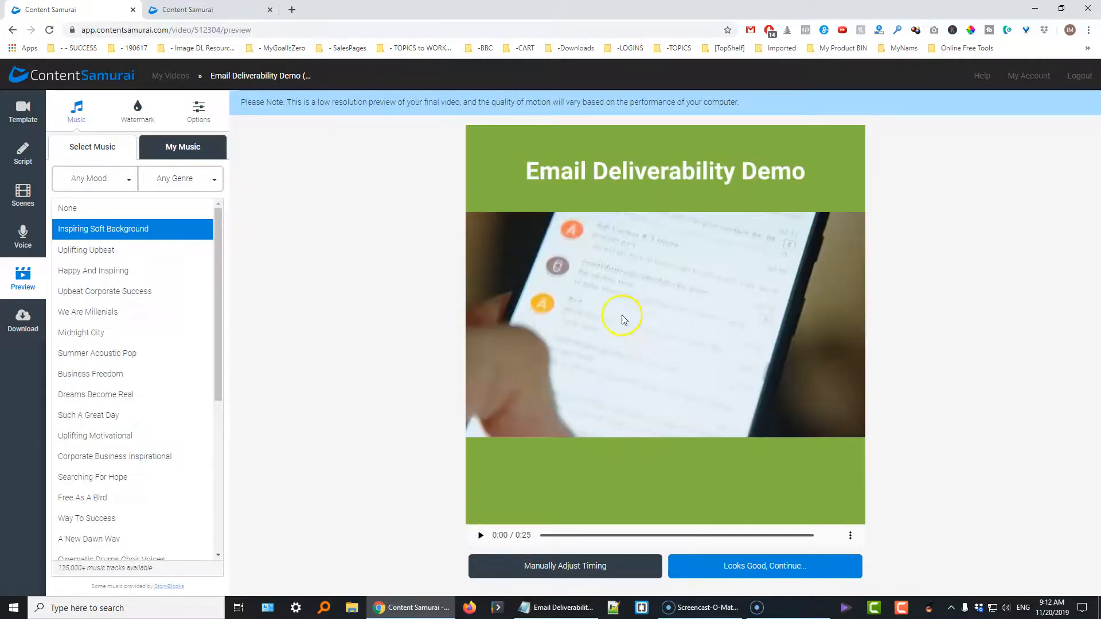
left_click(527, 378)
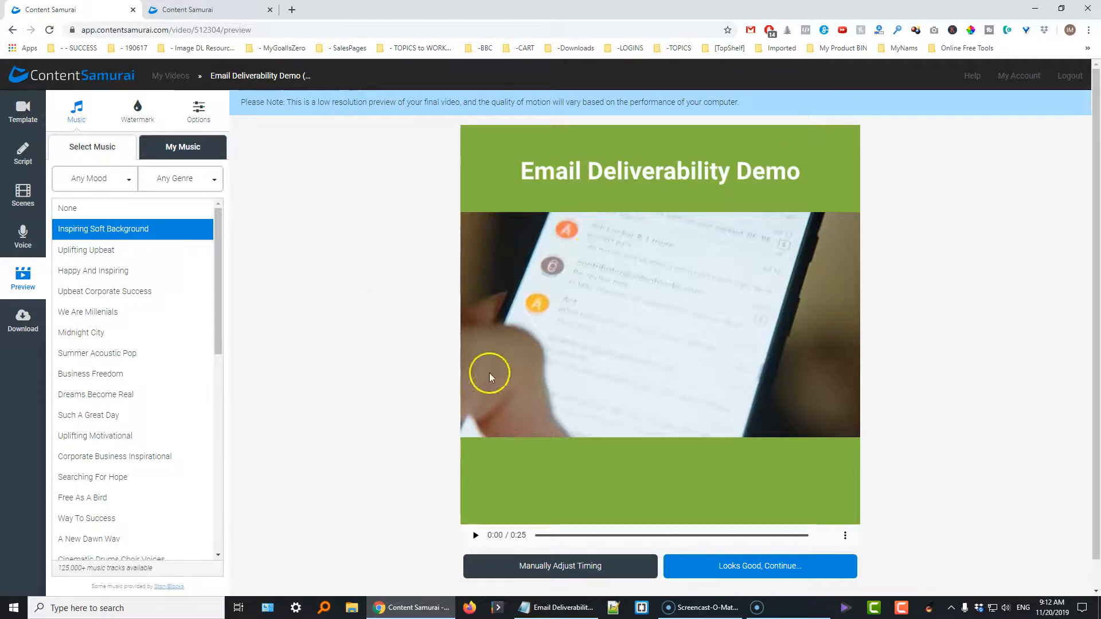
left_click(475, 537)
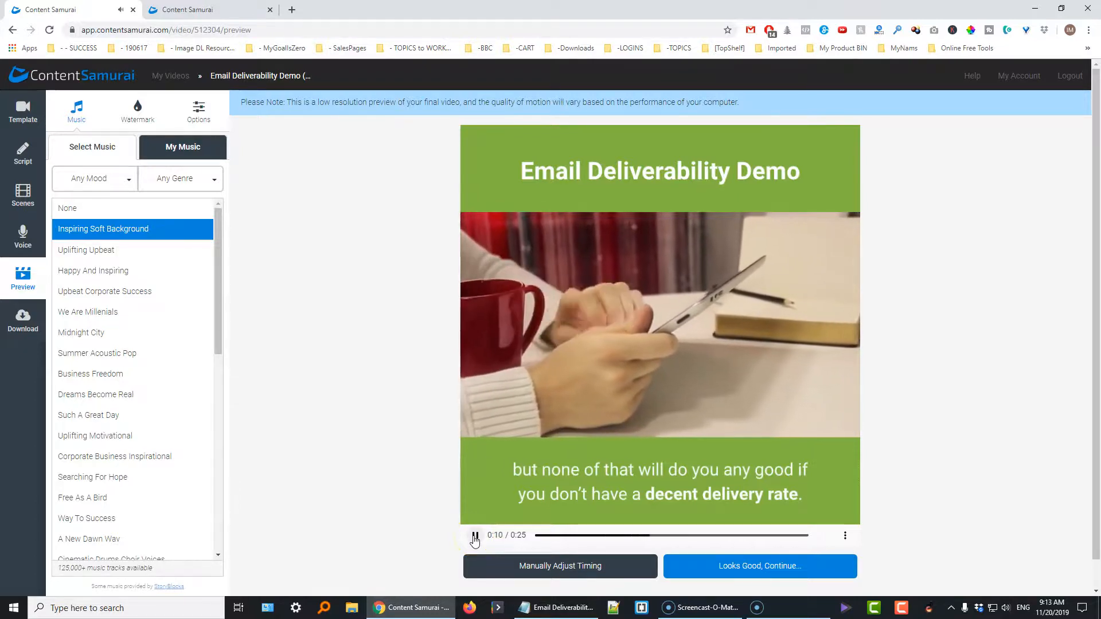
left_click(253, 216)
- Rename the cloned video as "All About Email Deliverability" and open its preview
left_click(21, 110)
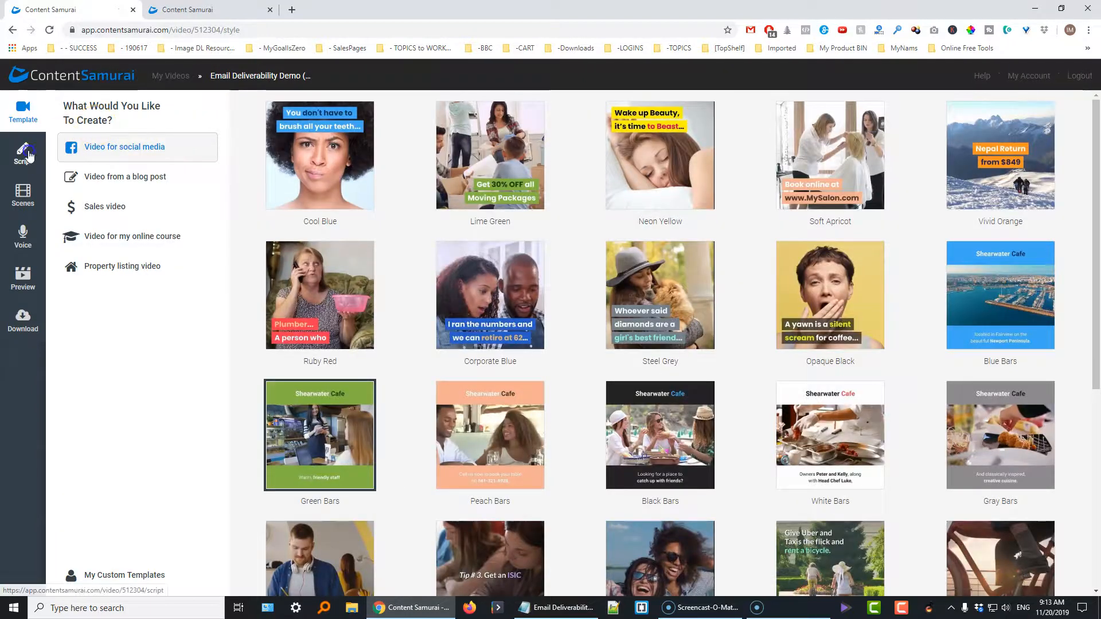
left_click(22, 152)
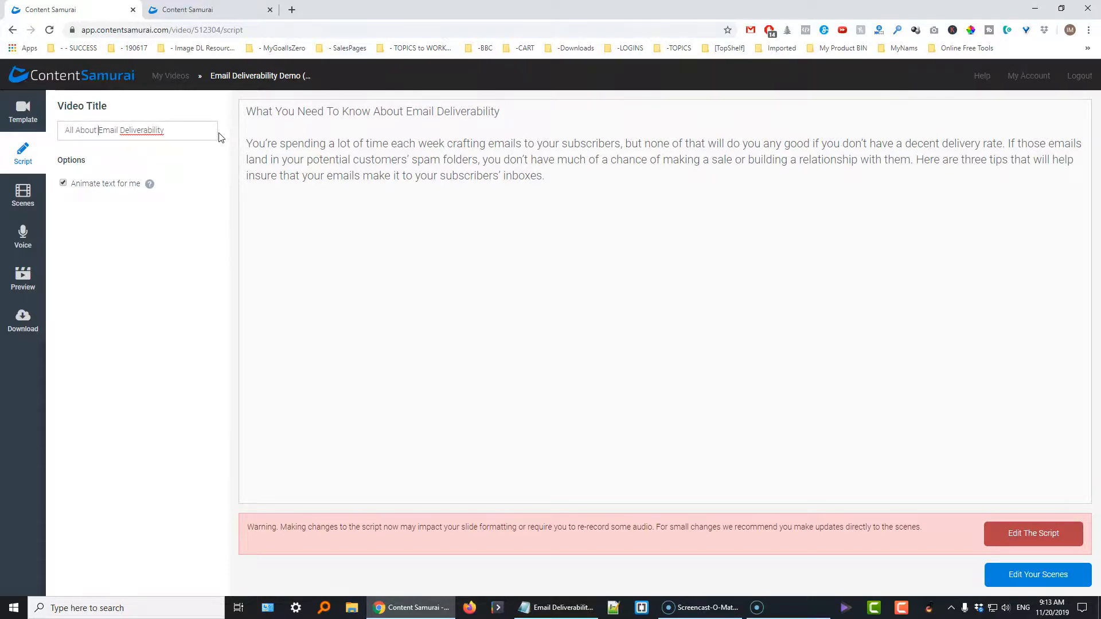
left_click(22, 281)
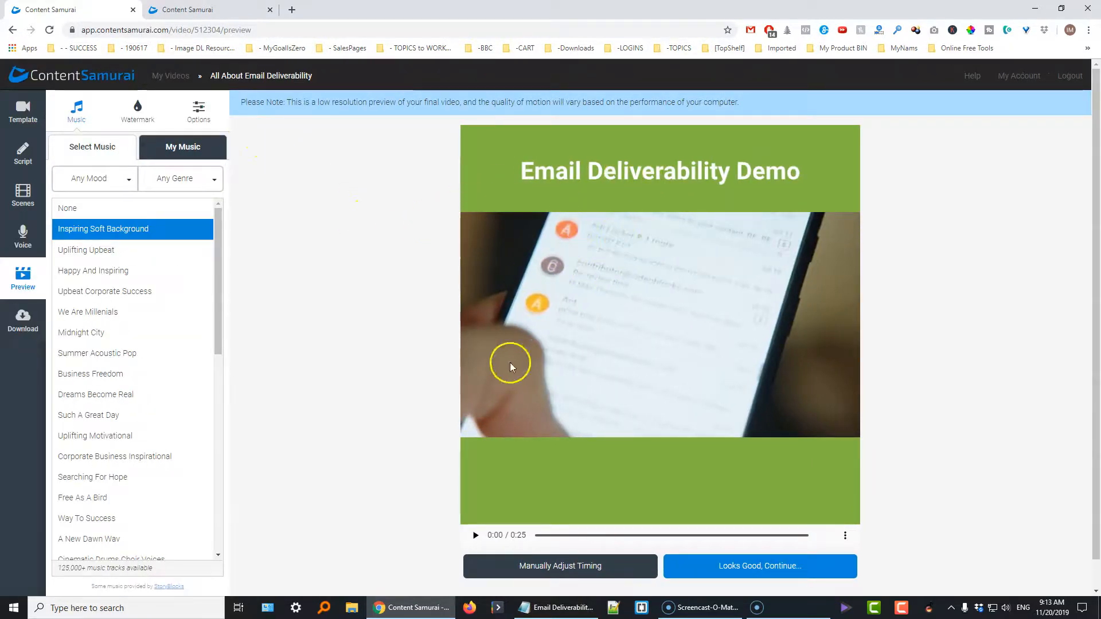
- Check the cloned video's title on its script page and reload the preview to examine the heading
left_click(33, 152)
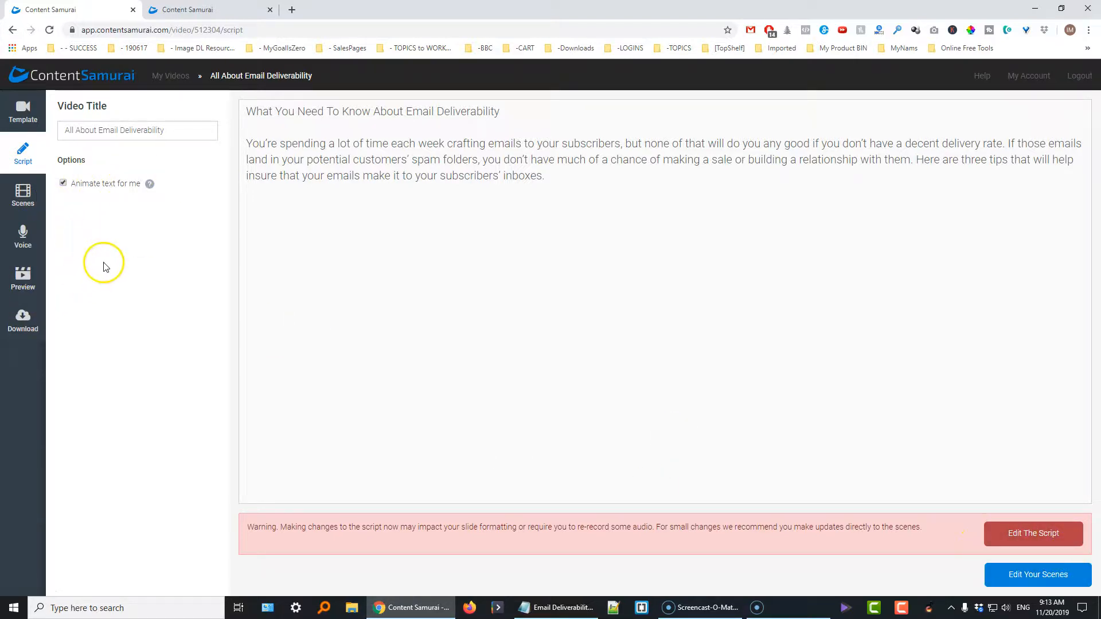
left_click(25, 273)
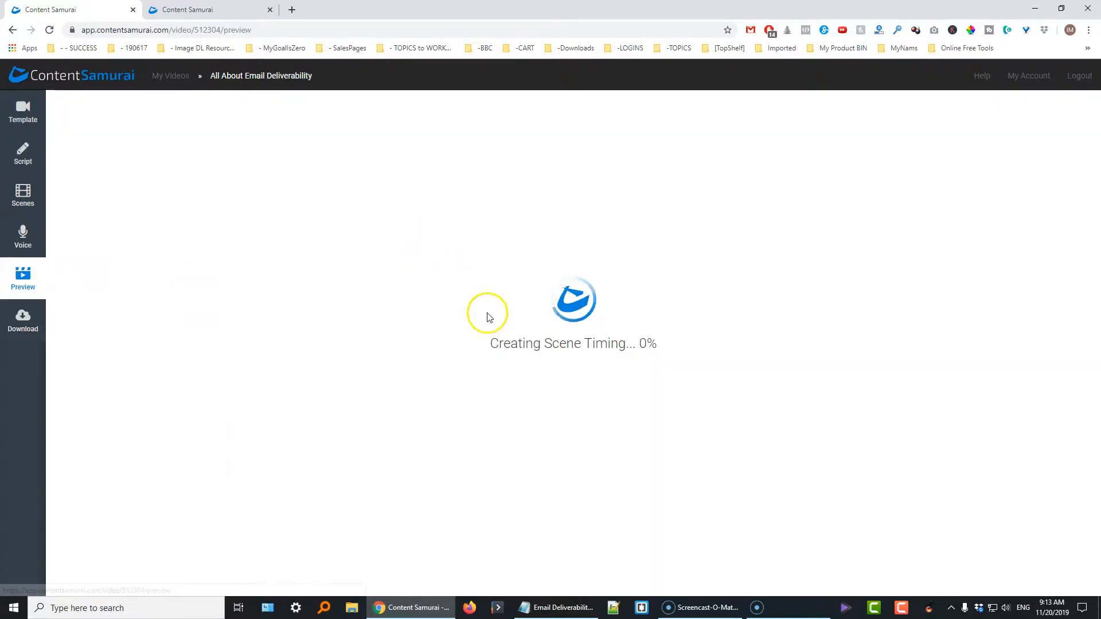
left_click(601, 381)
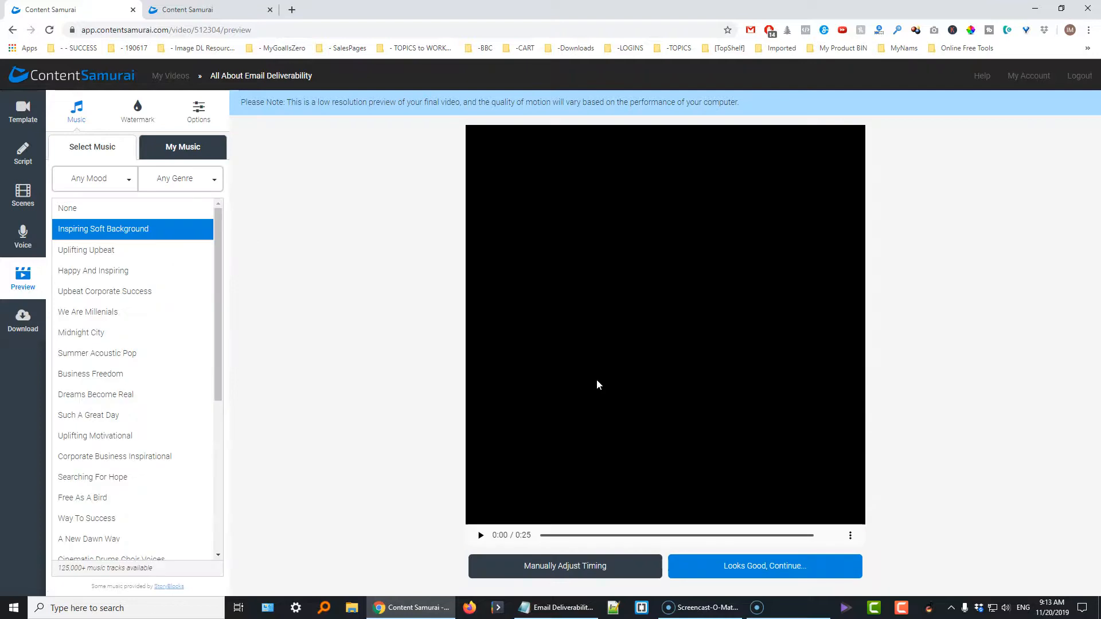
left_click(427, 203)
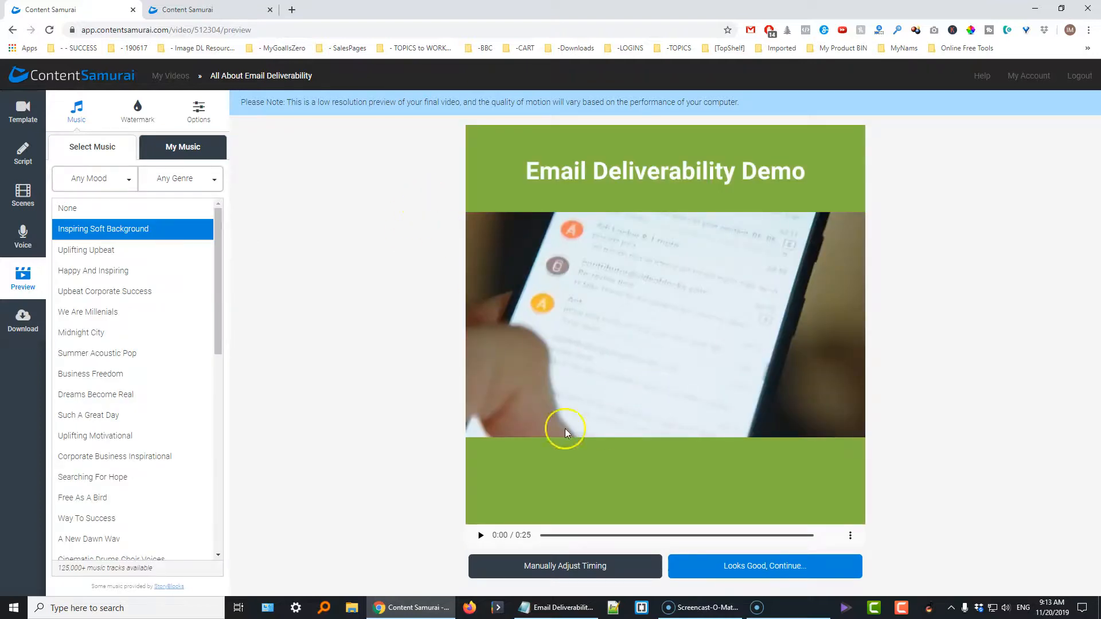
- Skim the preview of the "All About Email Deliverability" video to a later scene and start generating the final video
left_click_drag(539, 535, 720, 538)
left_click(691, 256)
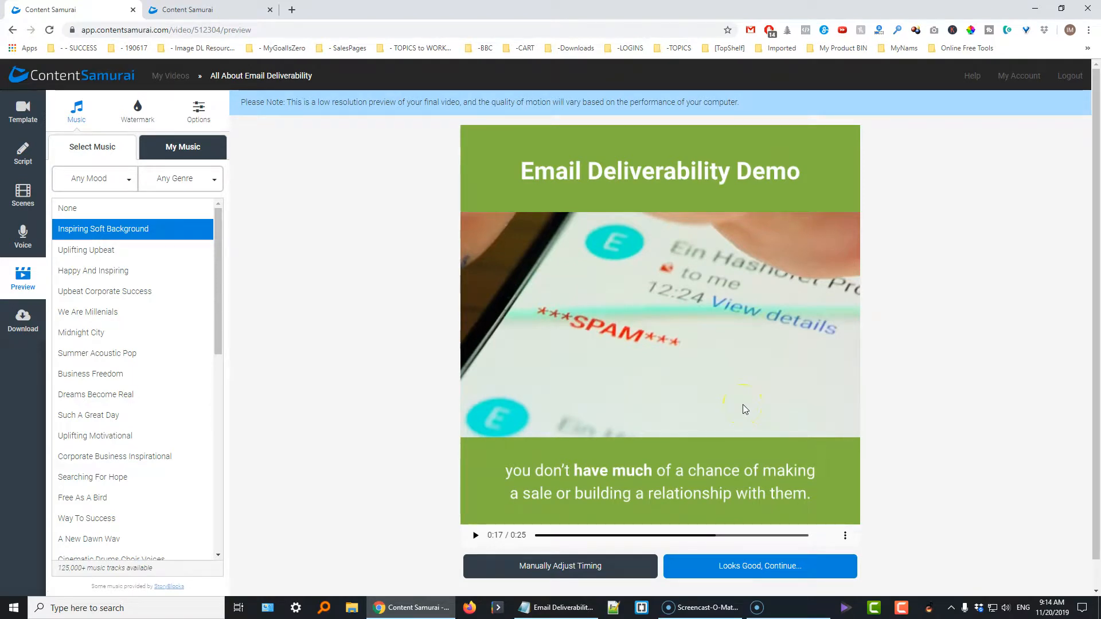
left_click(22, 321)
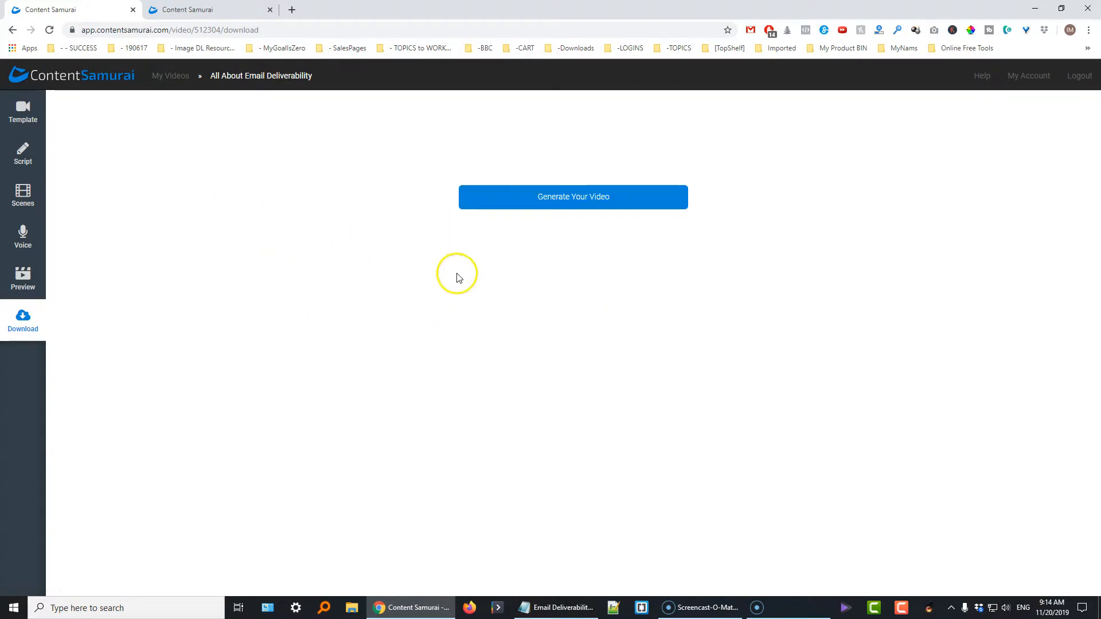
left_click(579, 203)
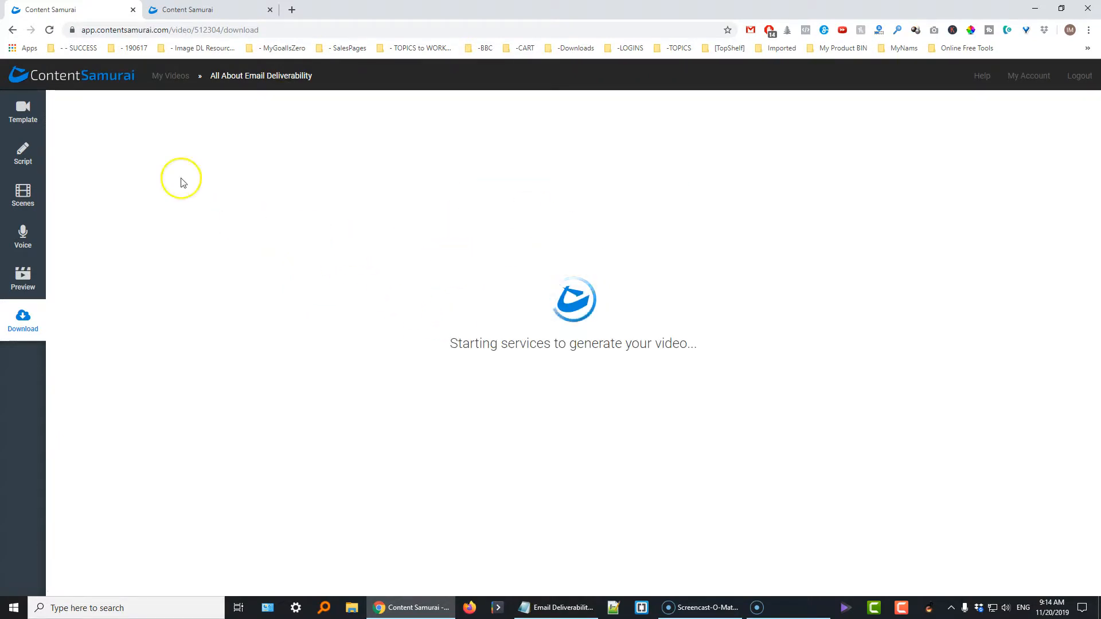
- Reload the My Videos list in the other browser tab and look over the videos in the Demo Videos folder
left_click(206, 12)
left_click(169, 76)
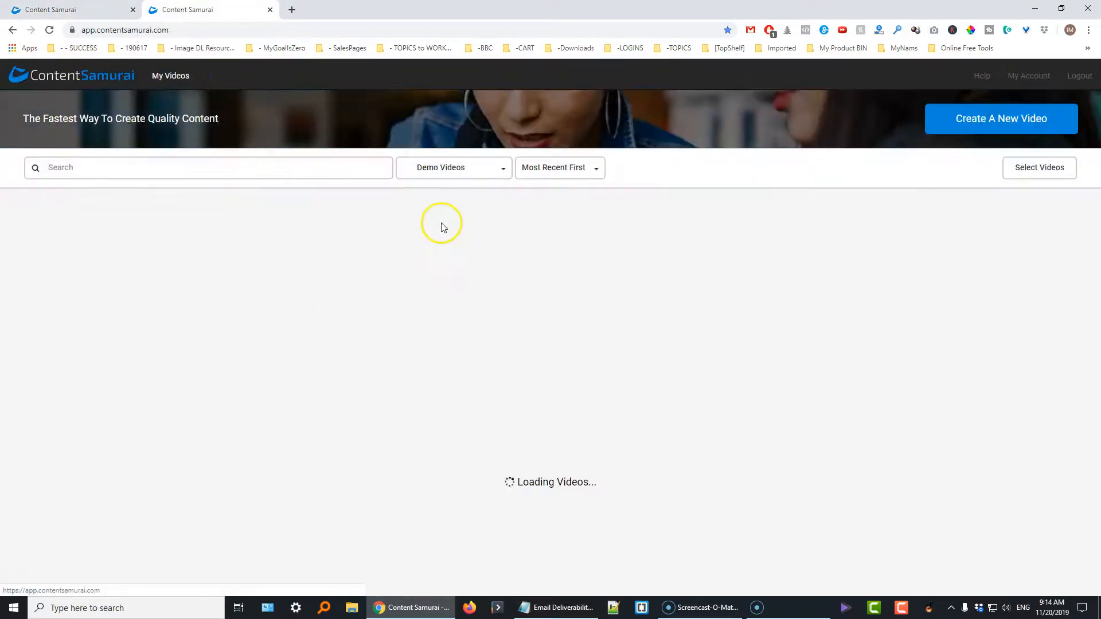
mouse_move(81, 336)
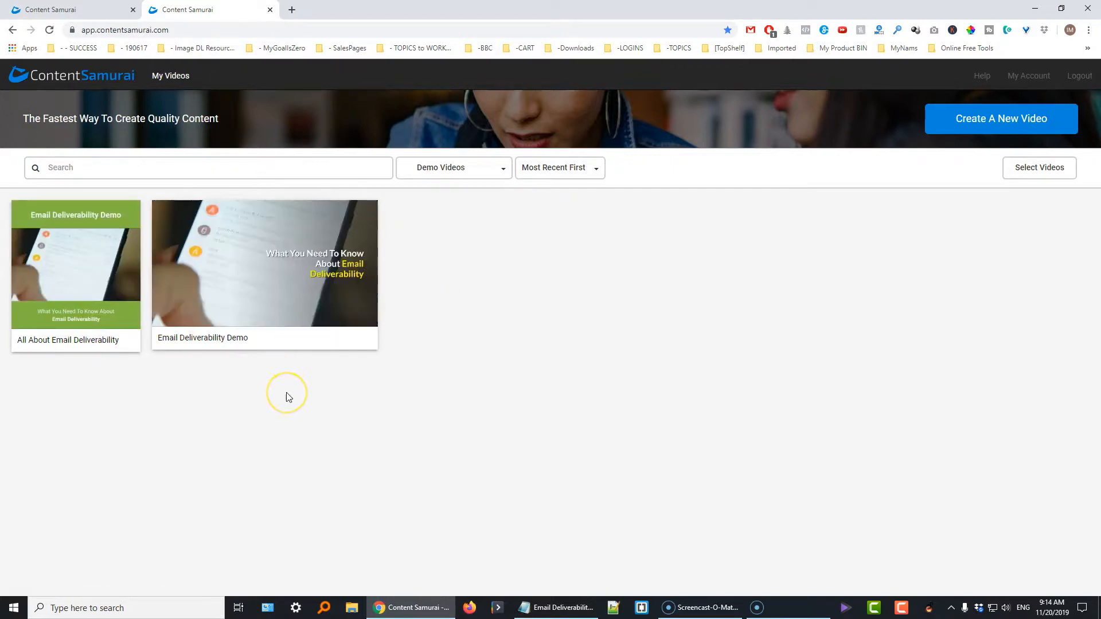
left_click(567, 405)
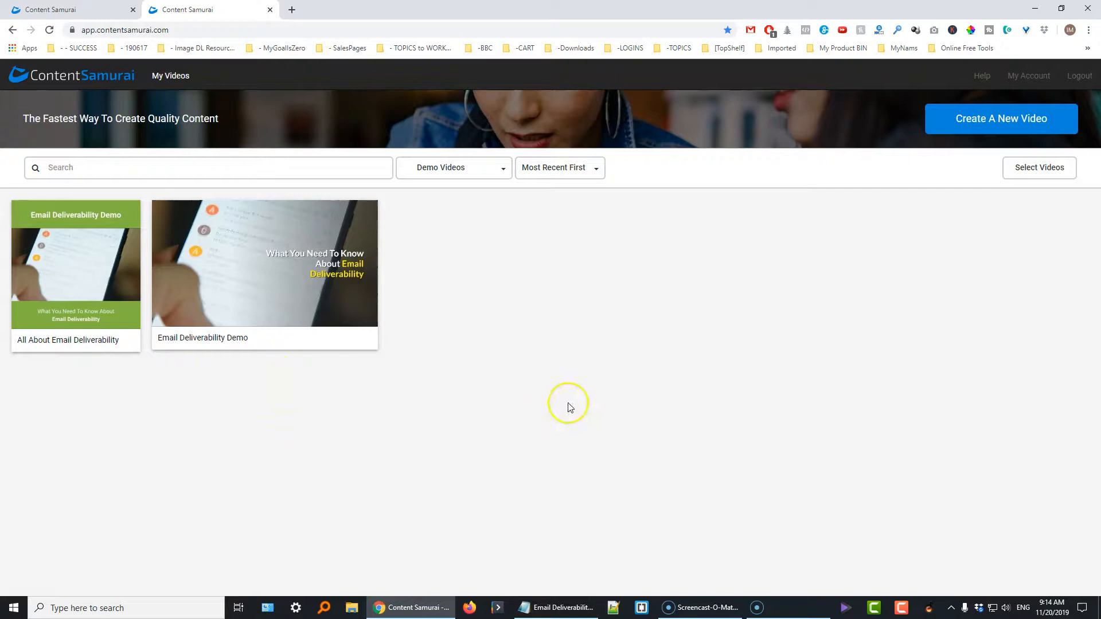